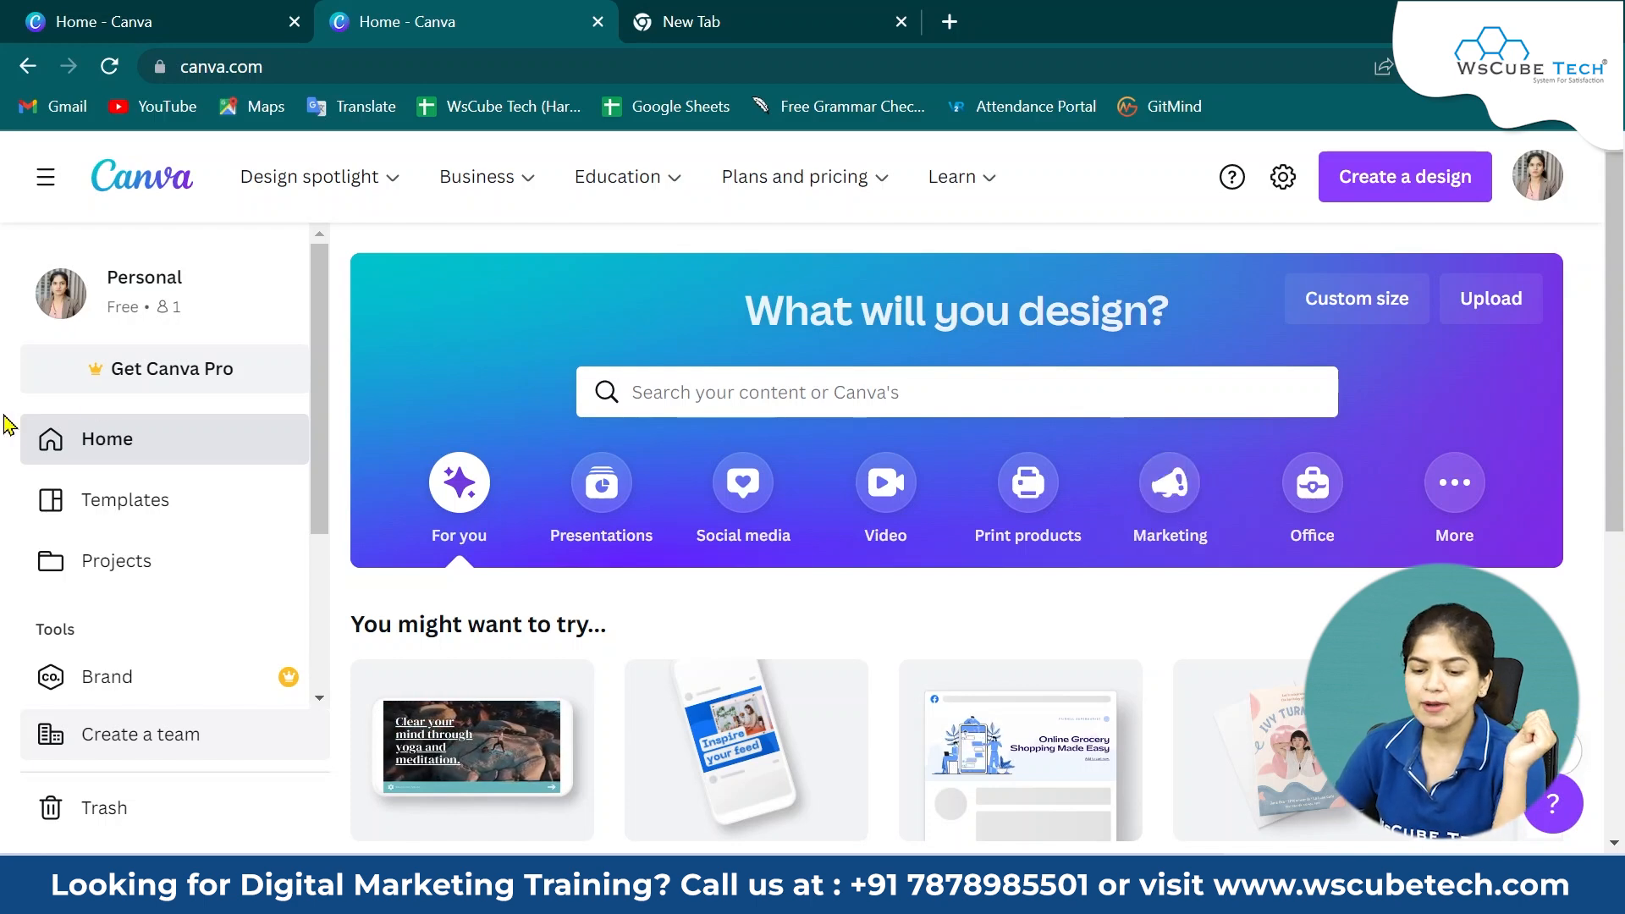
Open the Pinterest Pin collection from the Social media templates and browse its designs.
{"action": "left_click", "coordinate": [117, 508]}
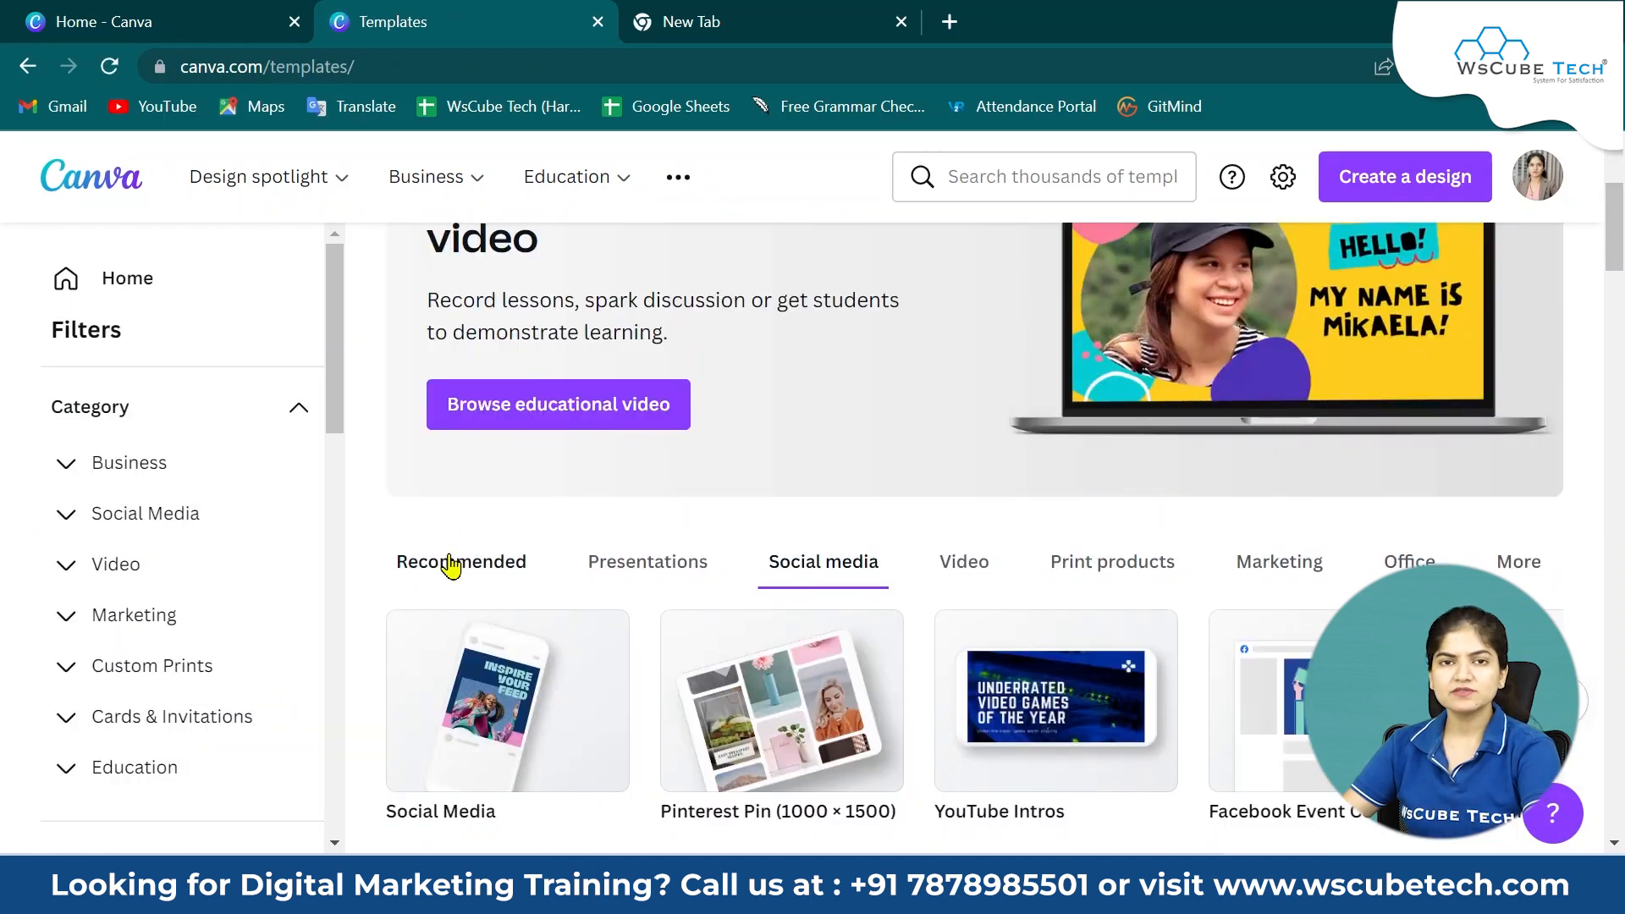
{"action": "left_click", "coordinate": [441, 569]}
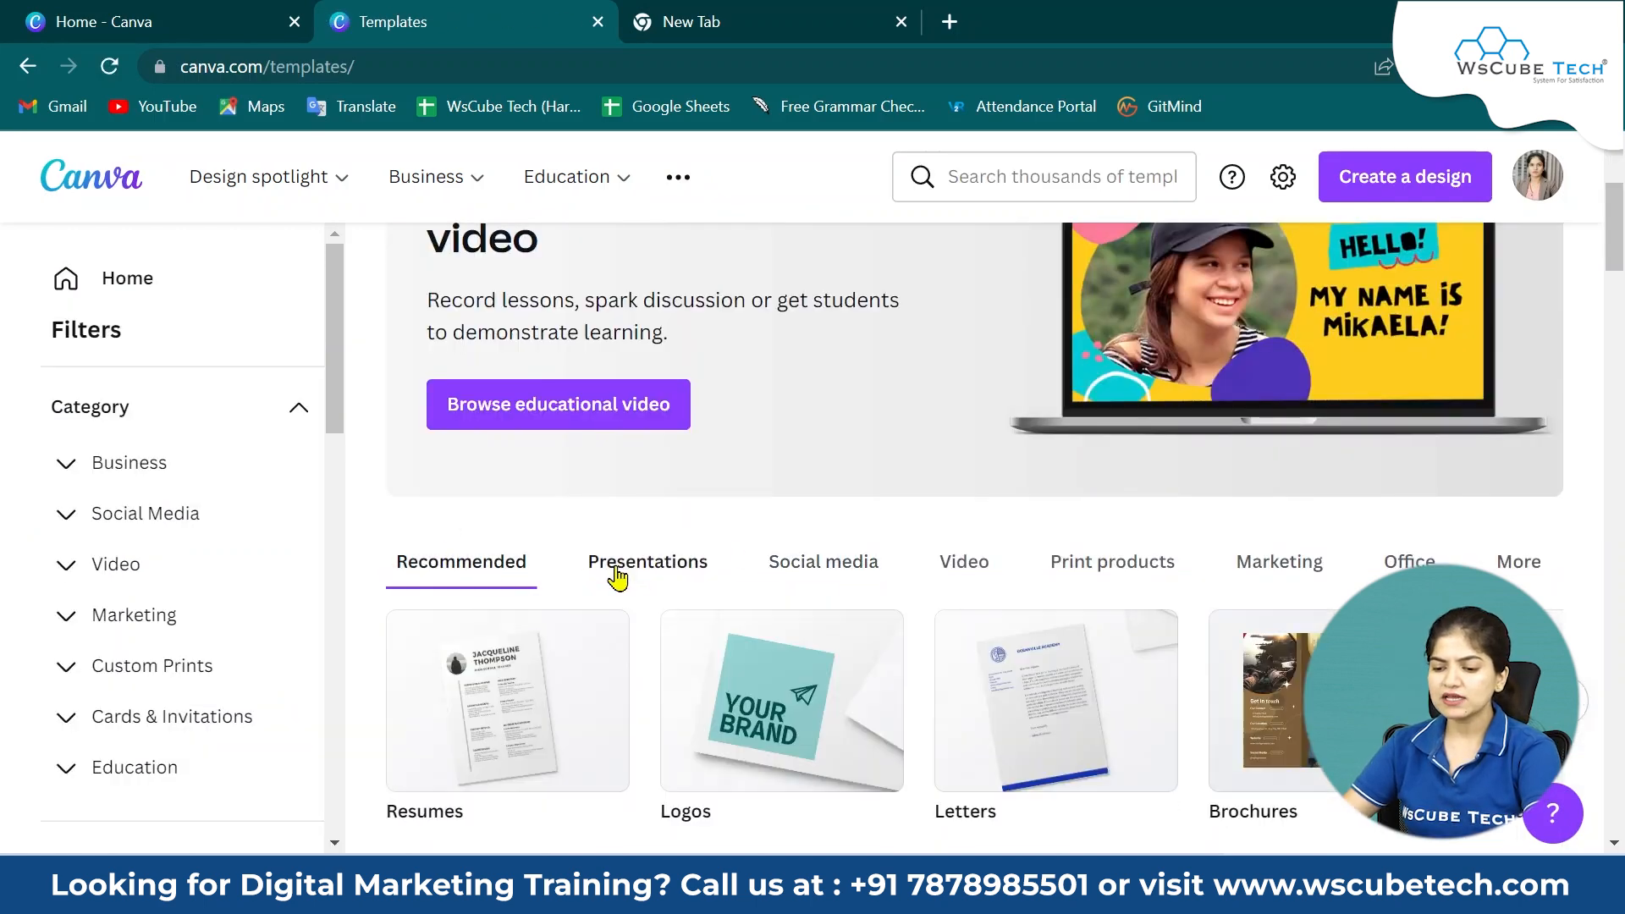
{"action": "left_click", "coordinate": [789, 568]}
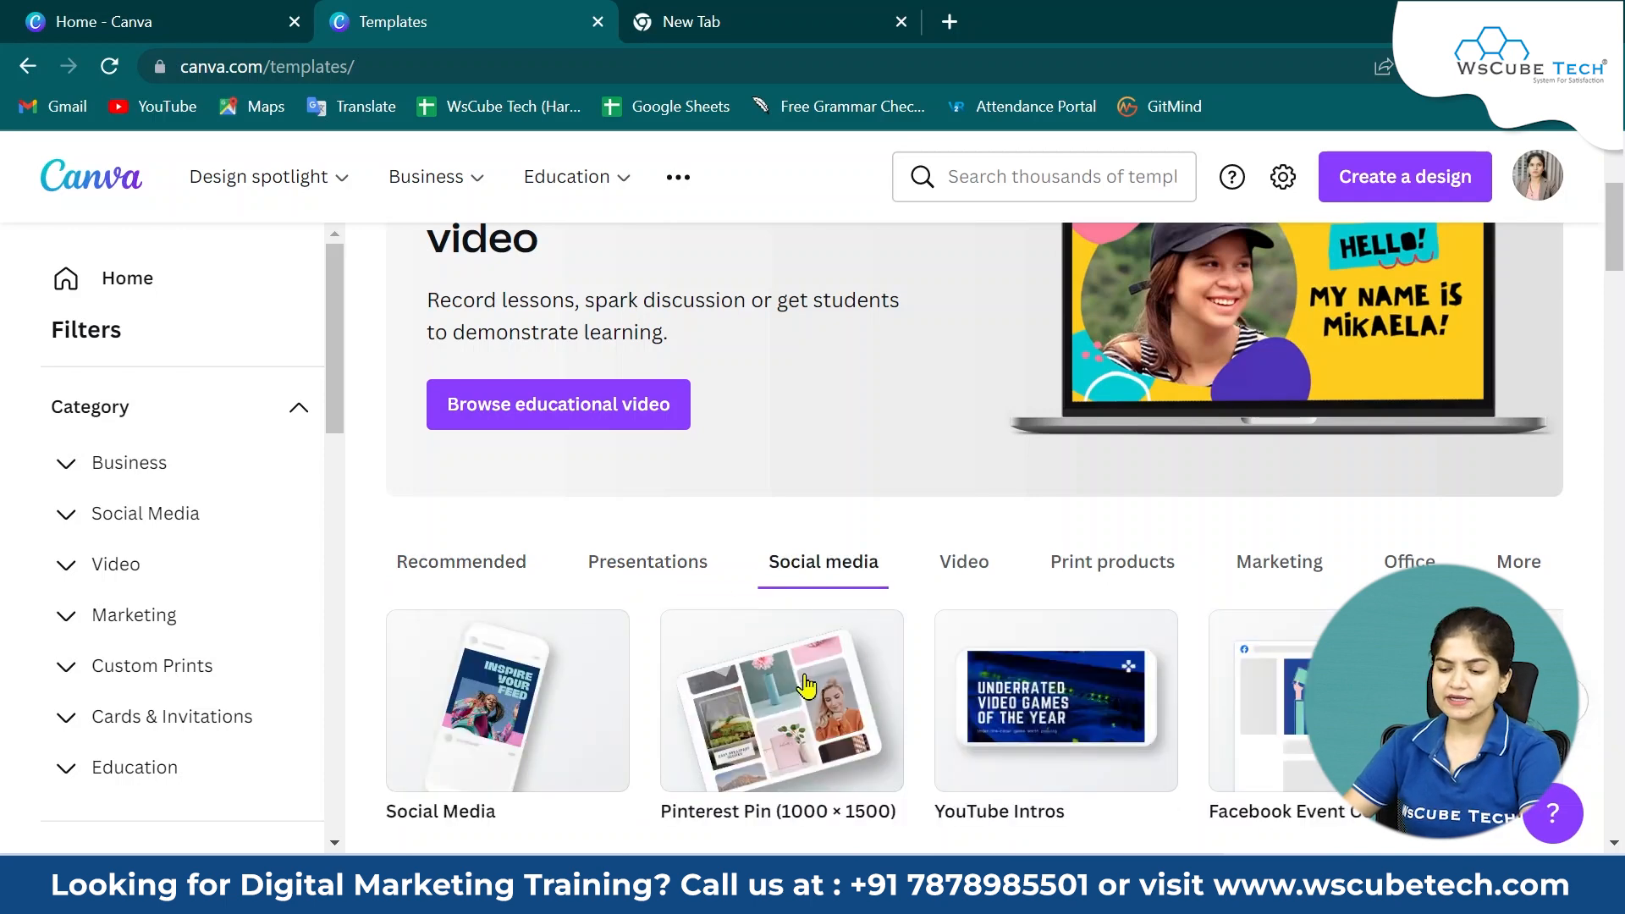
{"action": "scroll", "coordinate": [806, 684], "scroll_direction": "down", "scroll_amount": 1}
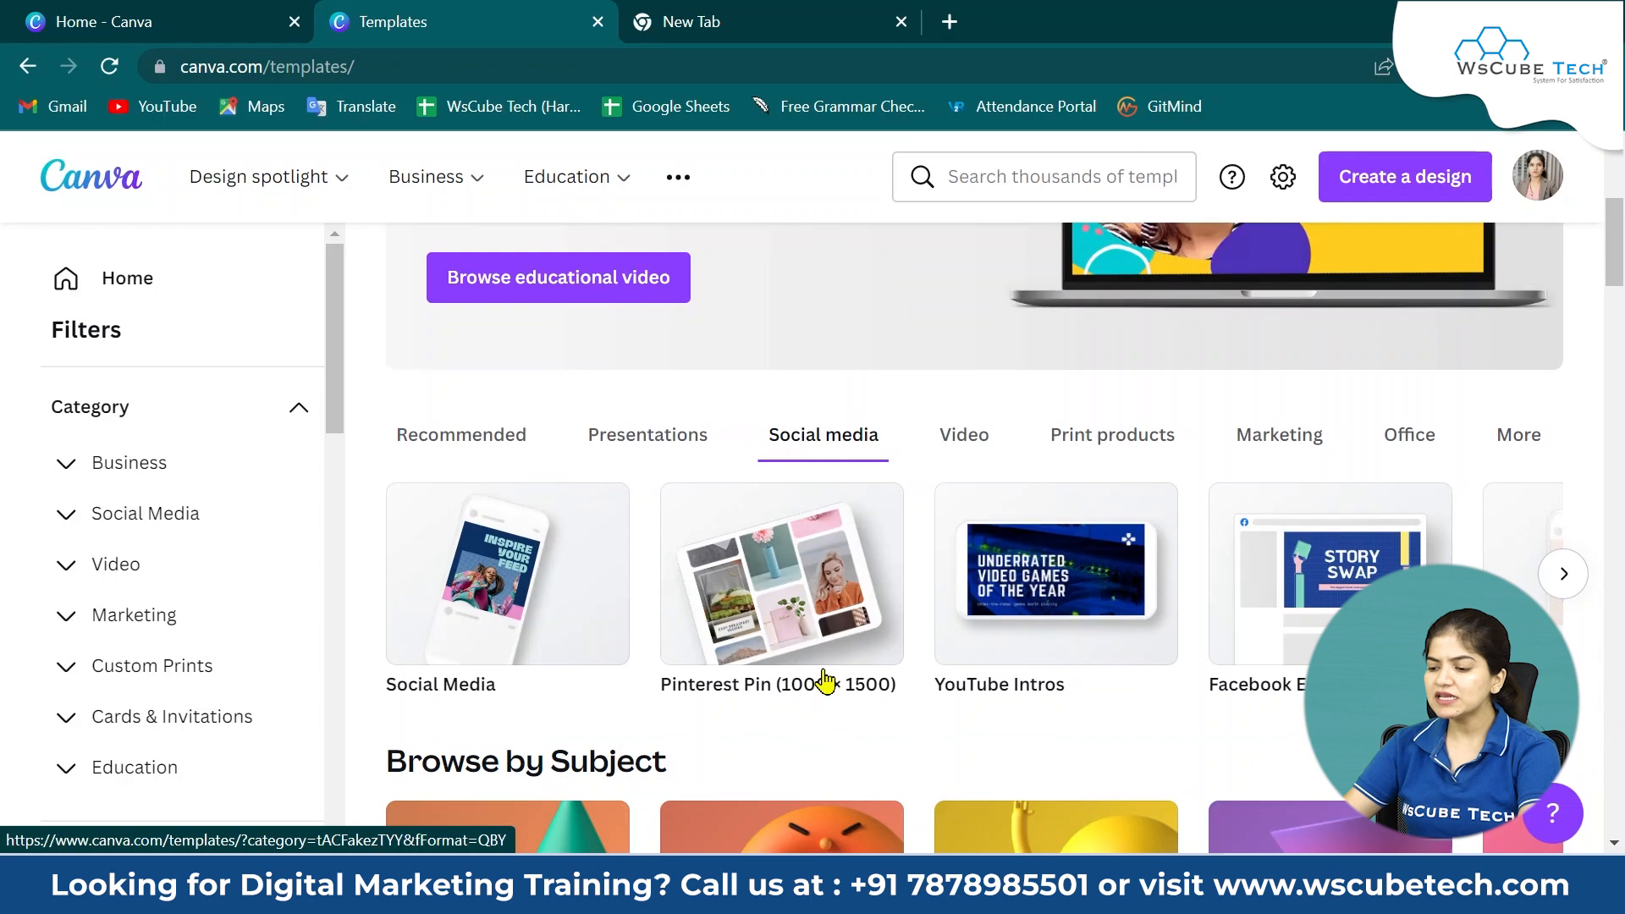
{"action": "left_click", "coordinate": [818, 625]}
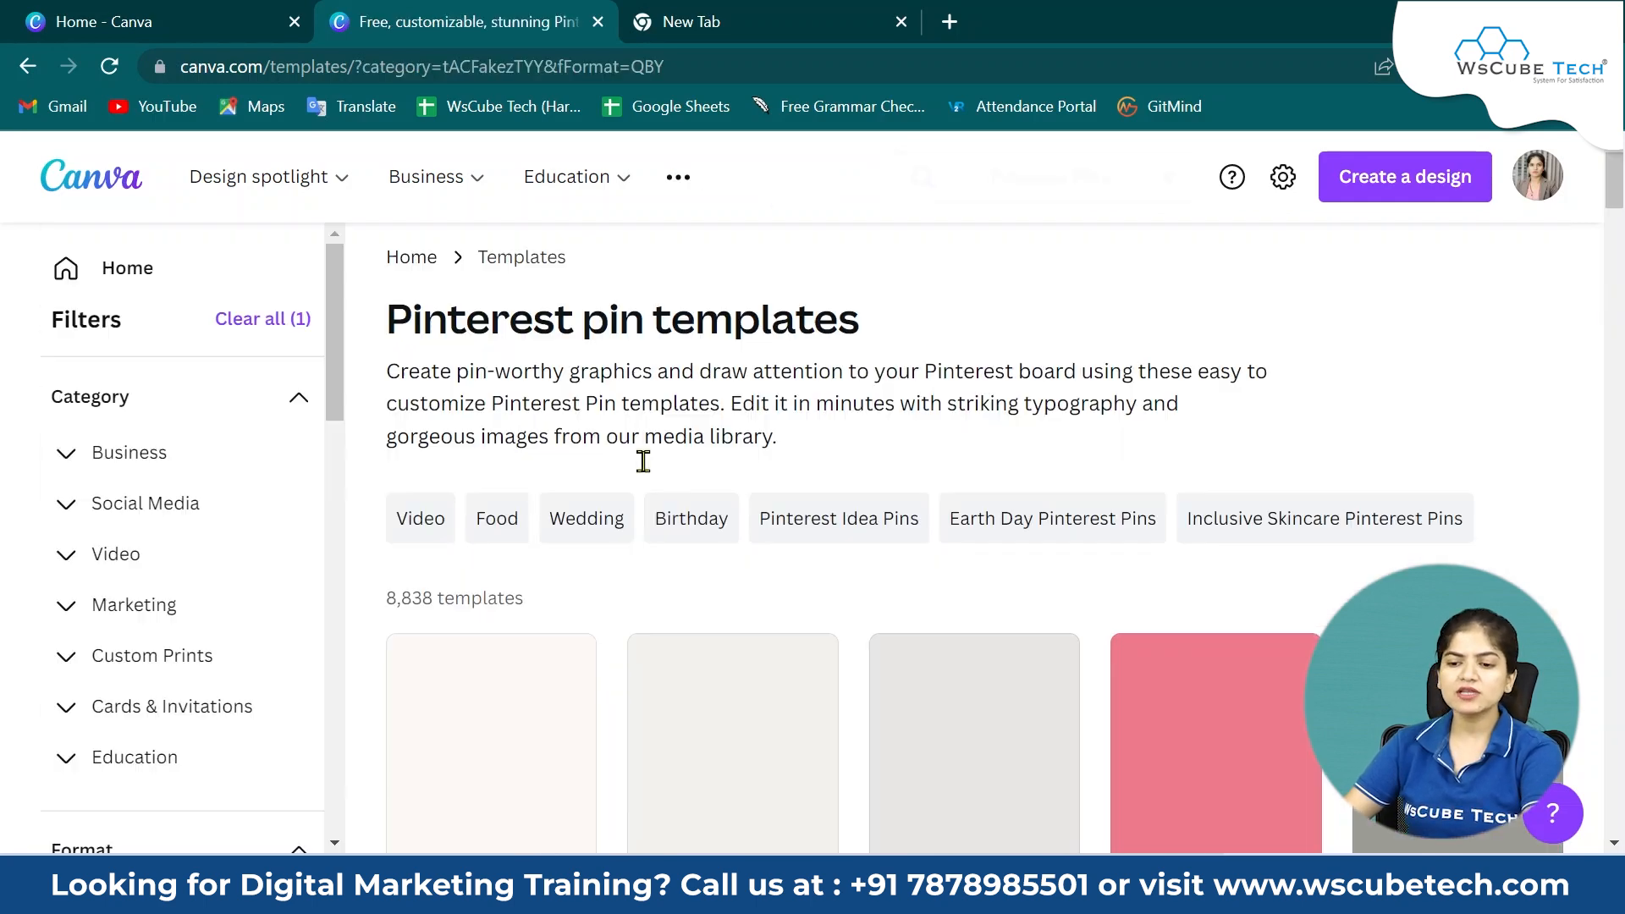
{"action": "scroll", "coordinate": [641, 520], "scroll_direction": "down", "scroll_amount": 5}
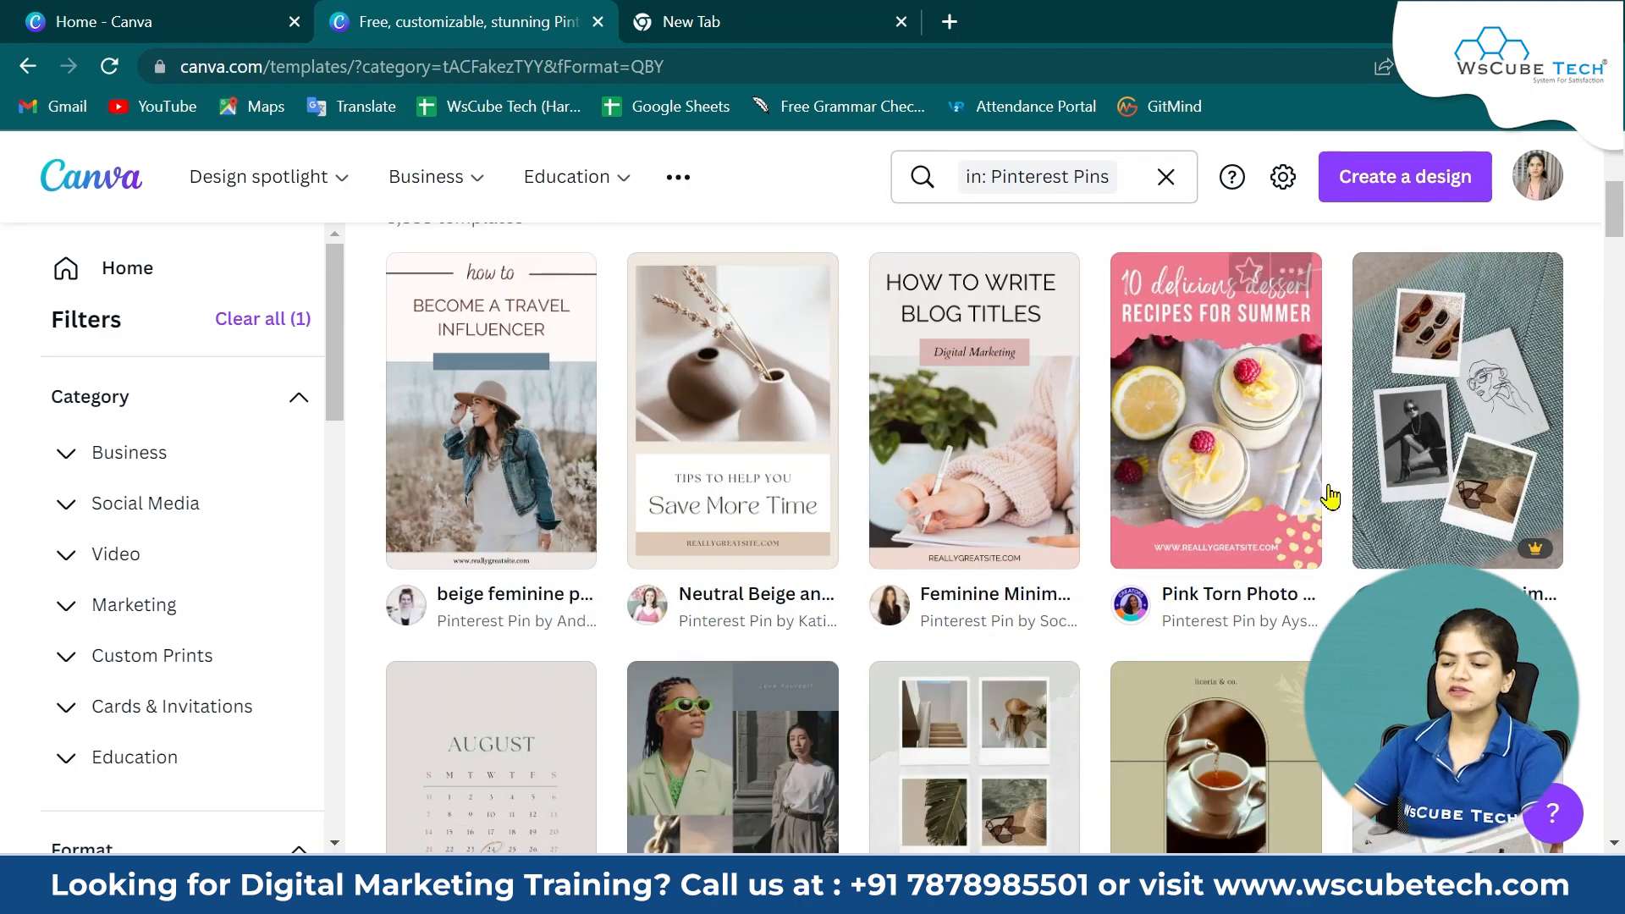
{"action": "scroll", "coordinate": [465, 448], "scroll_direction": "down", "scroll_amount": 5}
{"action": "scroll", "coordinate": [871, 490], "scroll_direction": "down", "scroll_amount": 5}
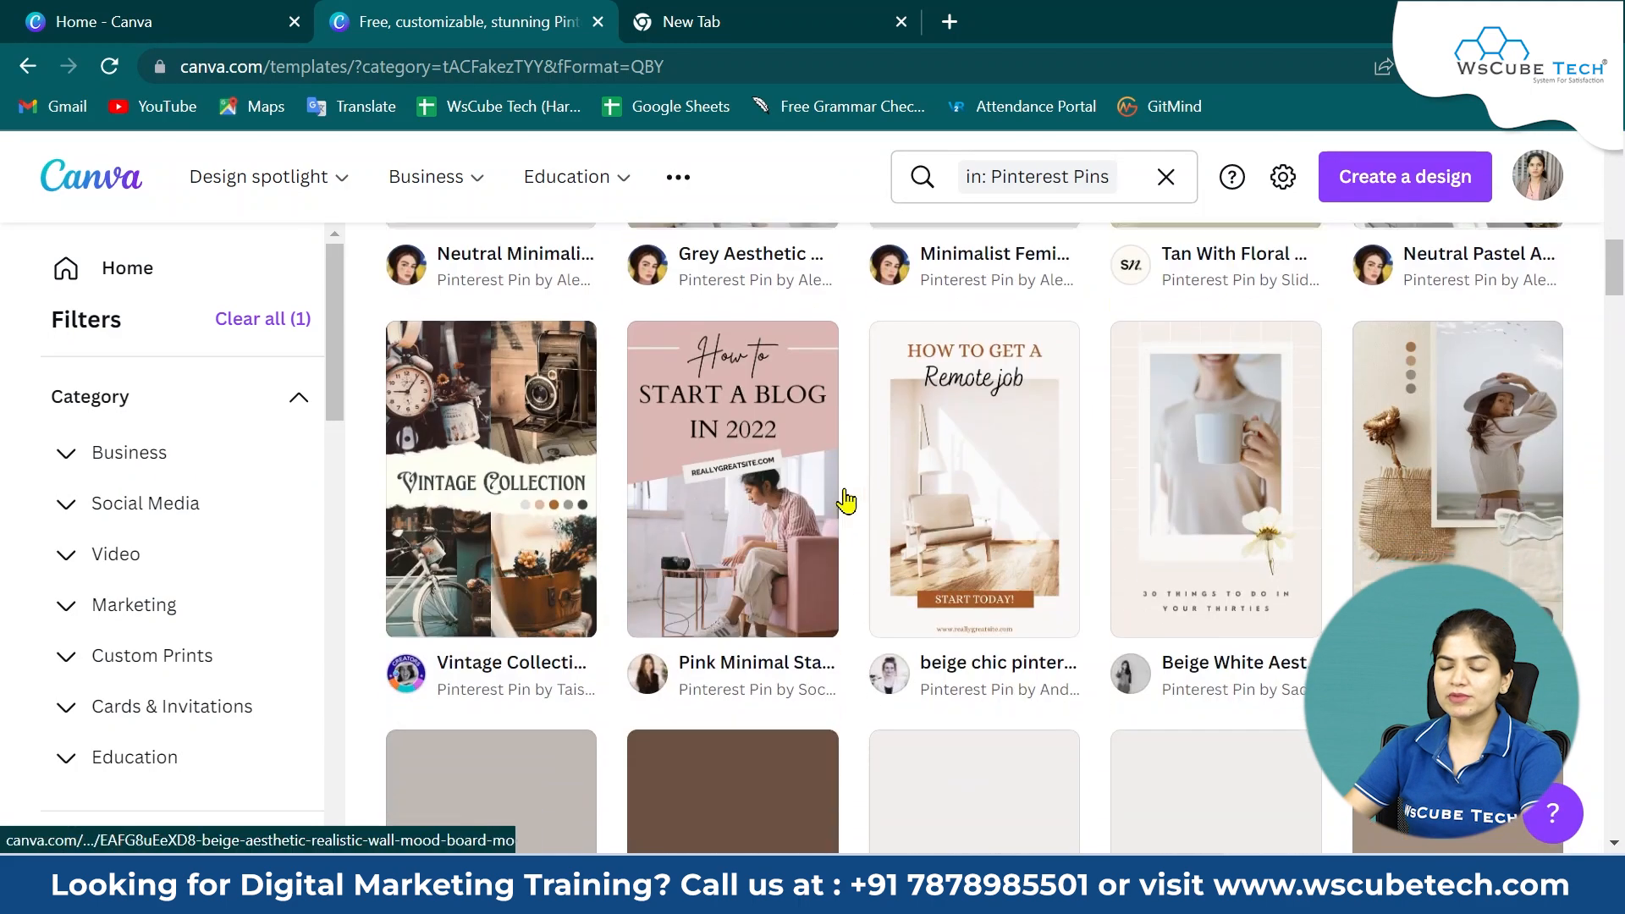
{"action": "scroll", "coordinate": [1328, 560], "scroll_direction": "up", "scroll_amount": 9}
{"action": "scroll", "coordinate": [1329, 560], "scroll_direction": "up", "scroll_amount": 3}
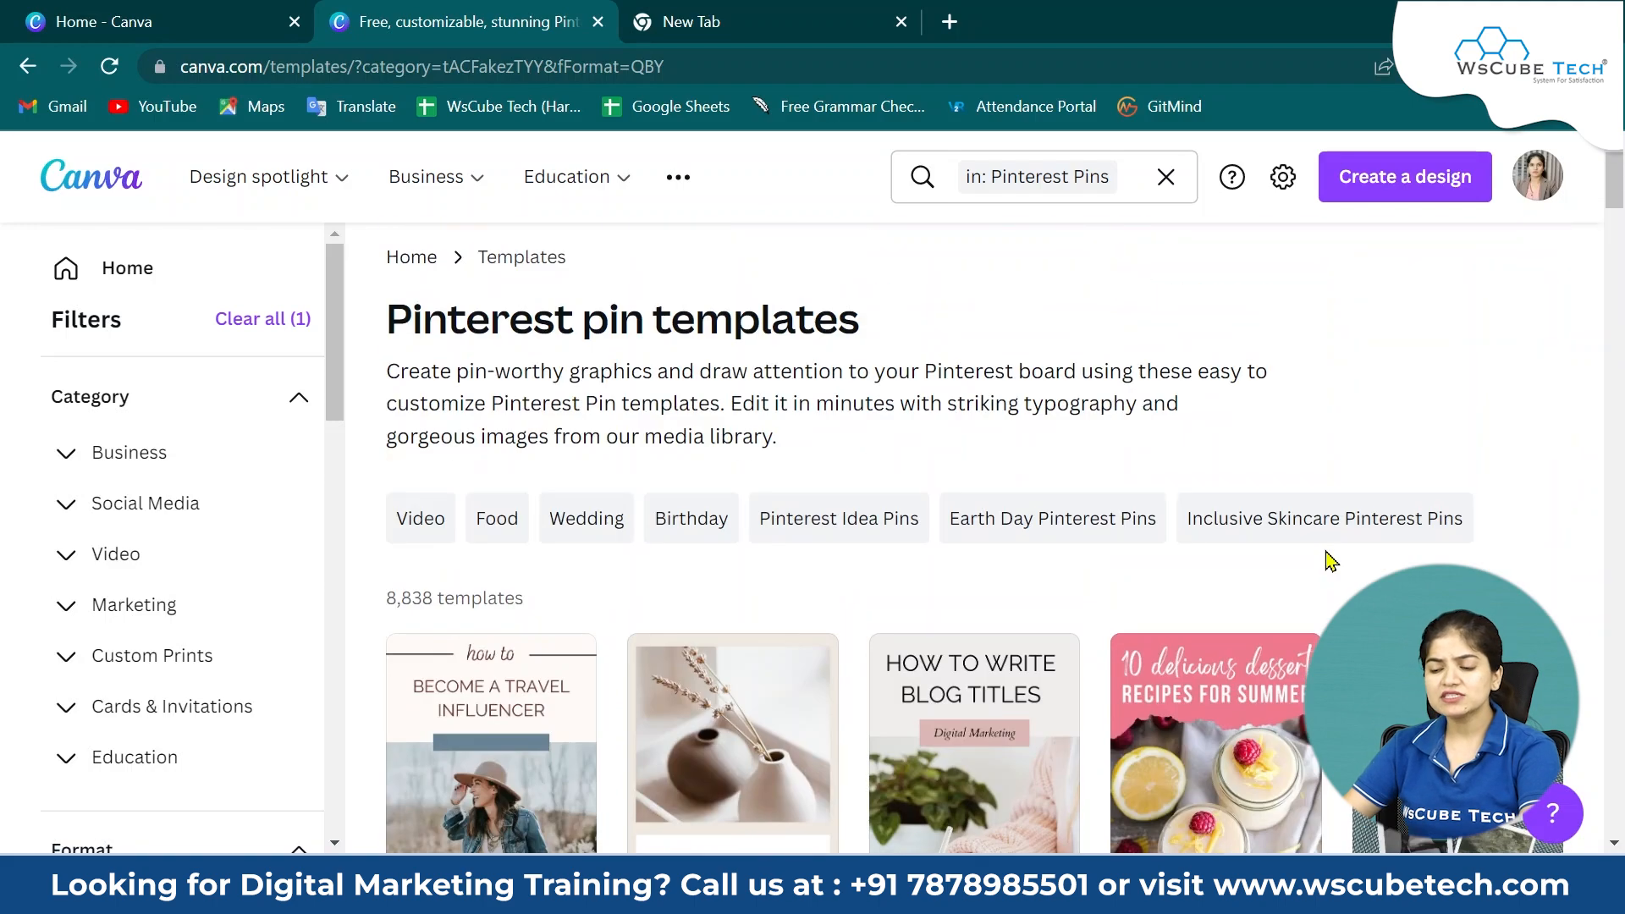
{"action": "scroll", "coordinate": [777, 533], "scroll_direction": "down", "scroll_amount": 6}
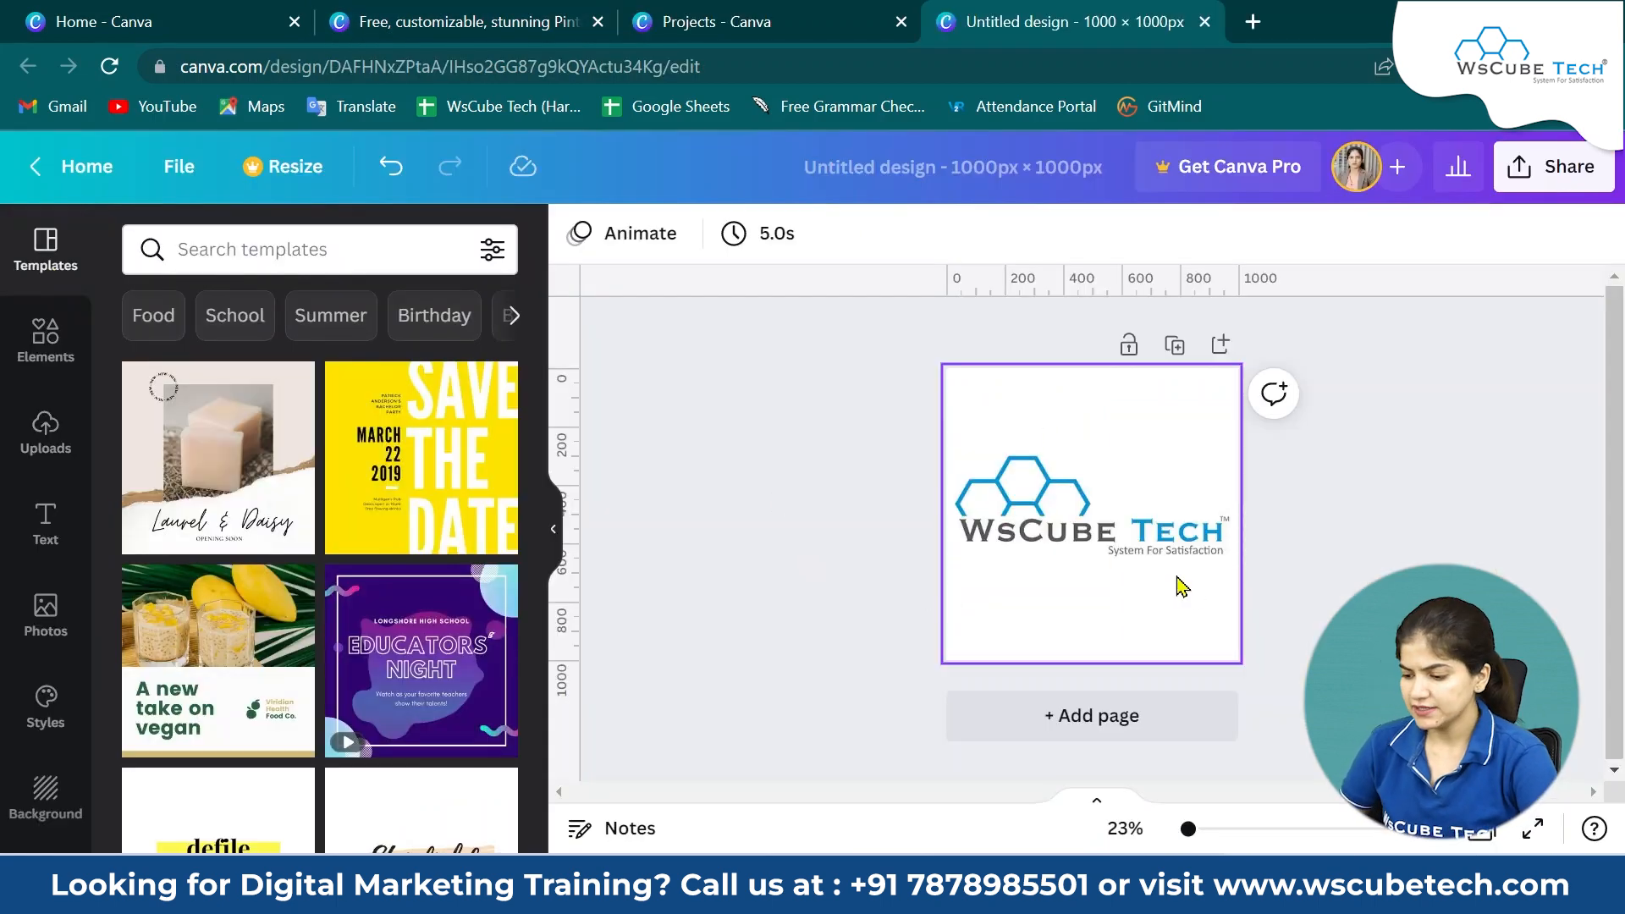
Add a square shape from Elements to the design and move it to the top-right corner of the page.
{"action": "left_click", "coordinate": [50, 347]}
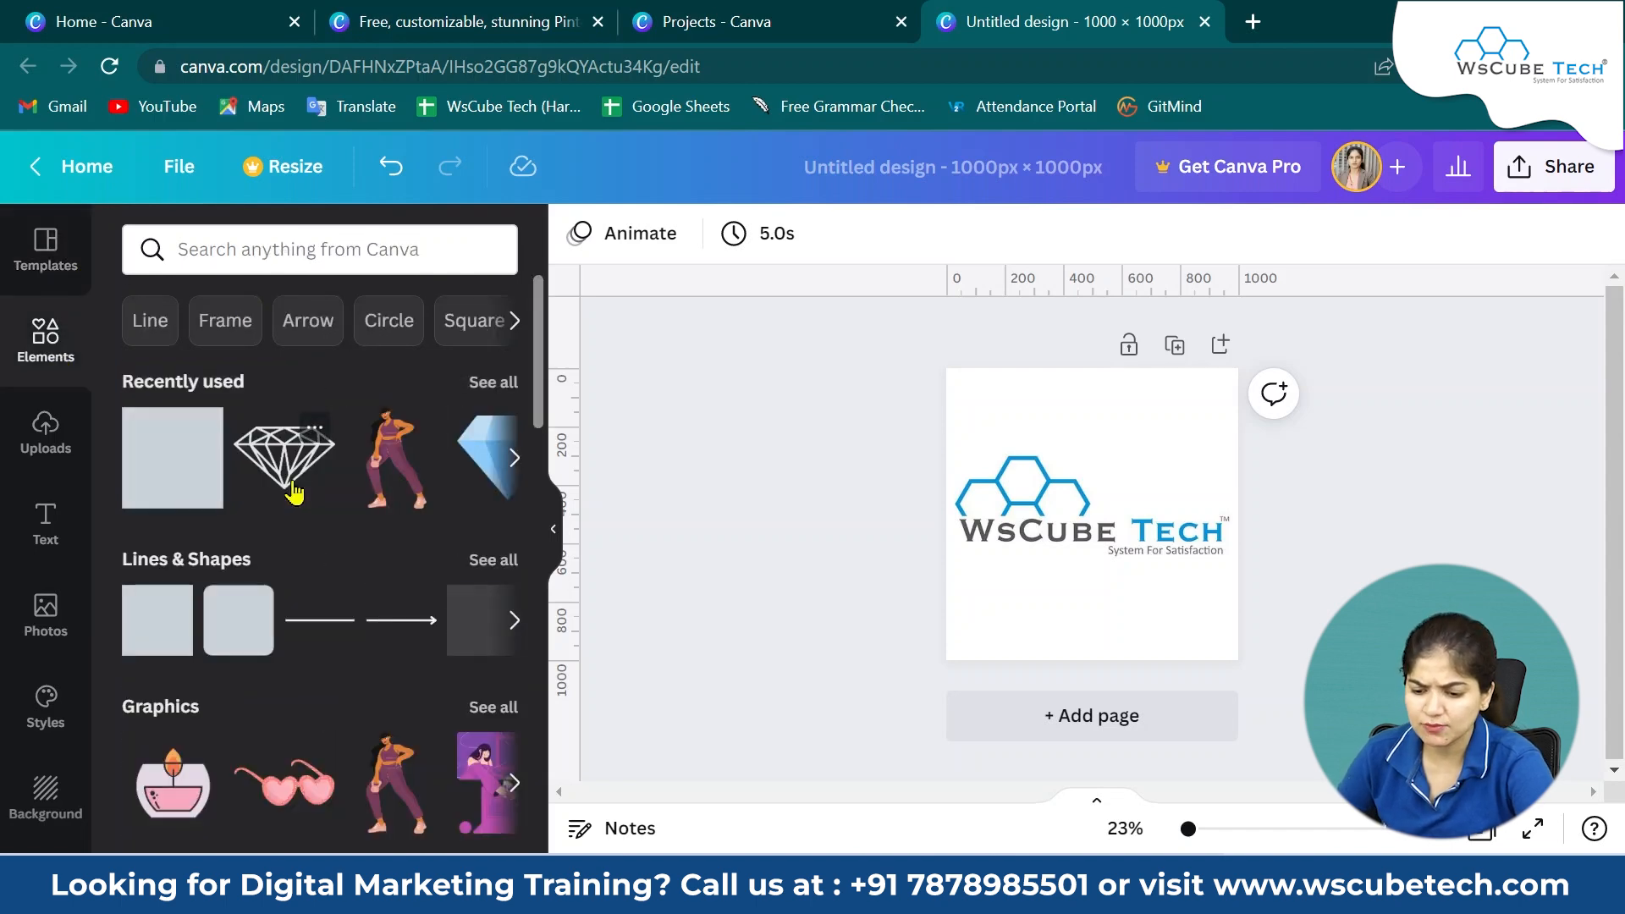
{"action": "left_click", "coordinate": [161, 457]}
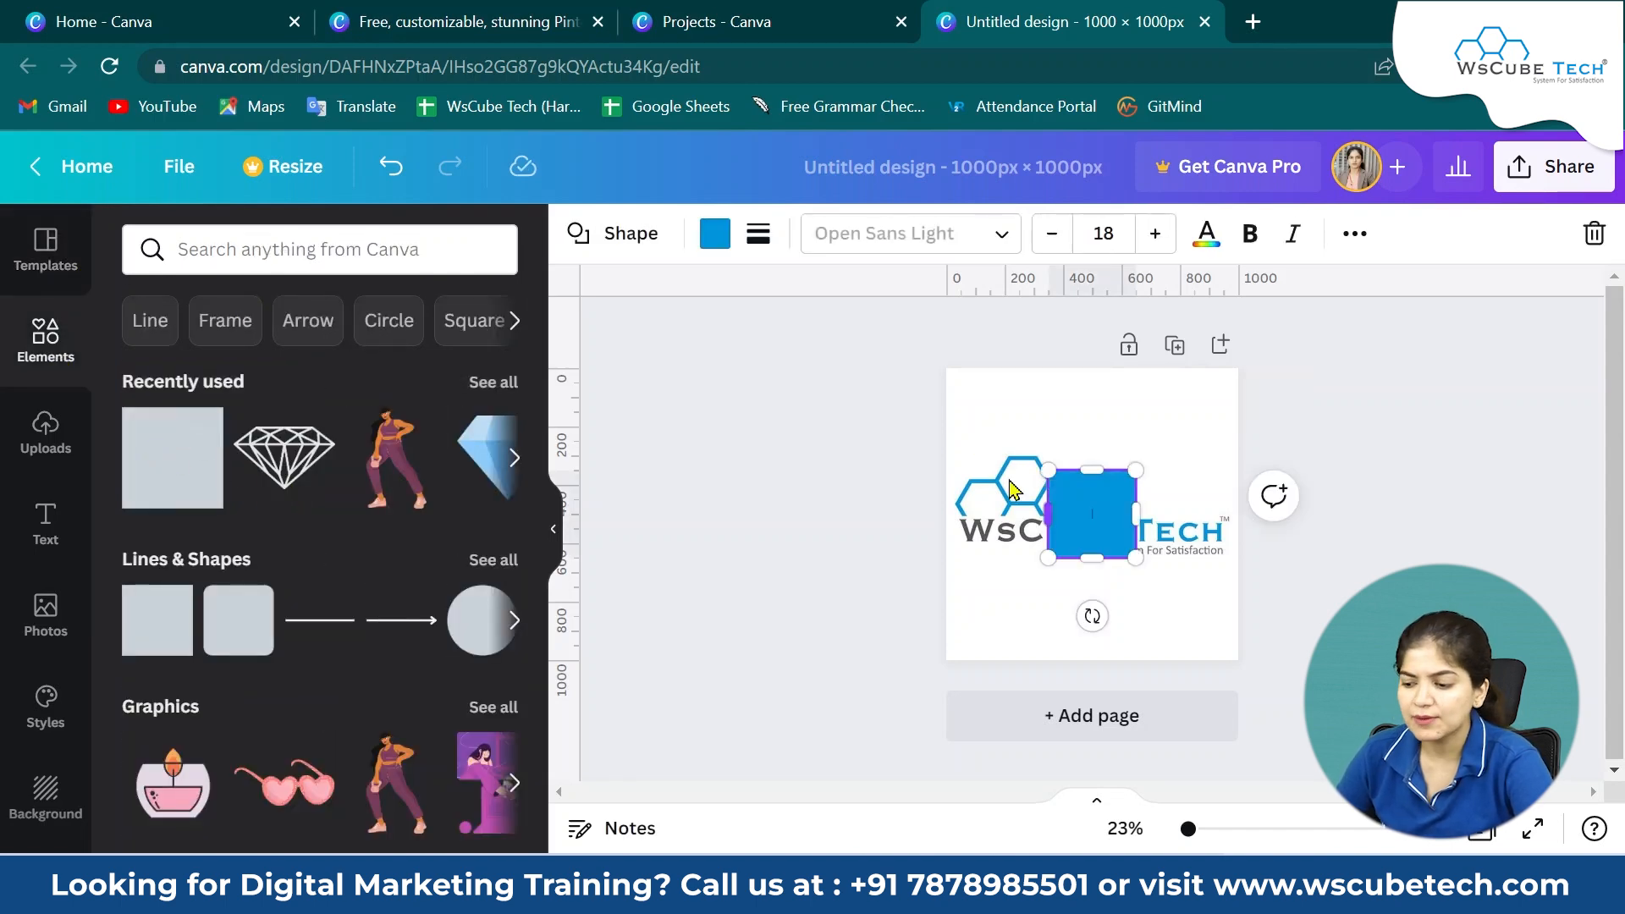
{"action": "left_click_drag", "start_coordinate": [1098, 512], "coordinate": [1171, 440]}
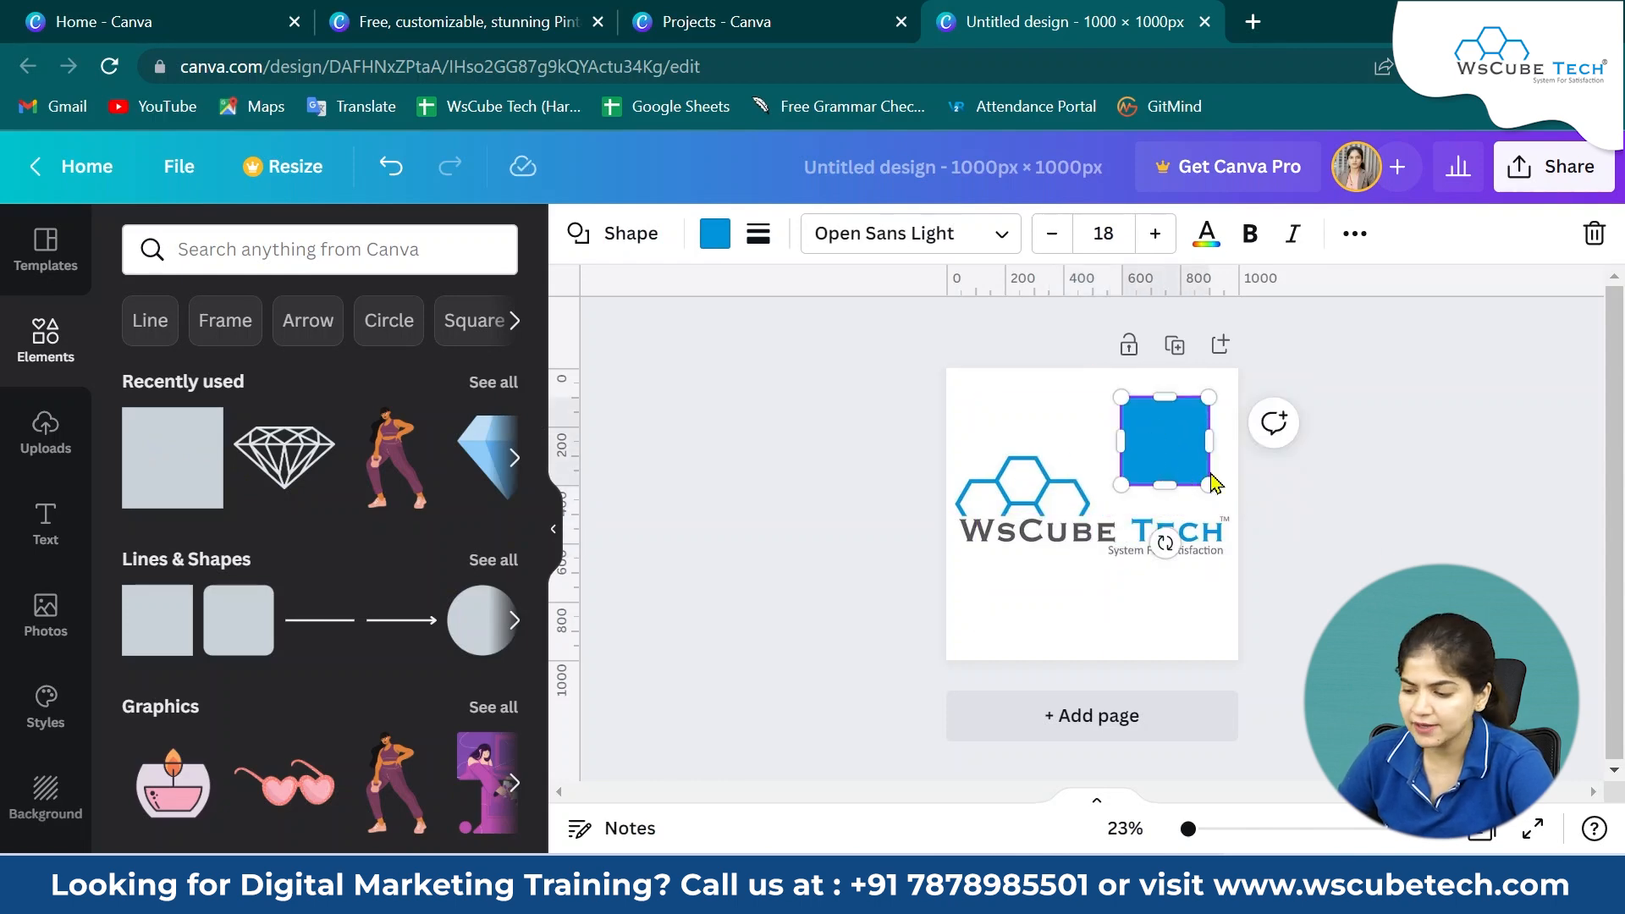
{"action": "left_click", "coordinate": [1390, 561]}
{"action": "left_click", "coordinate": [1157, 459]}
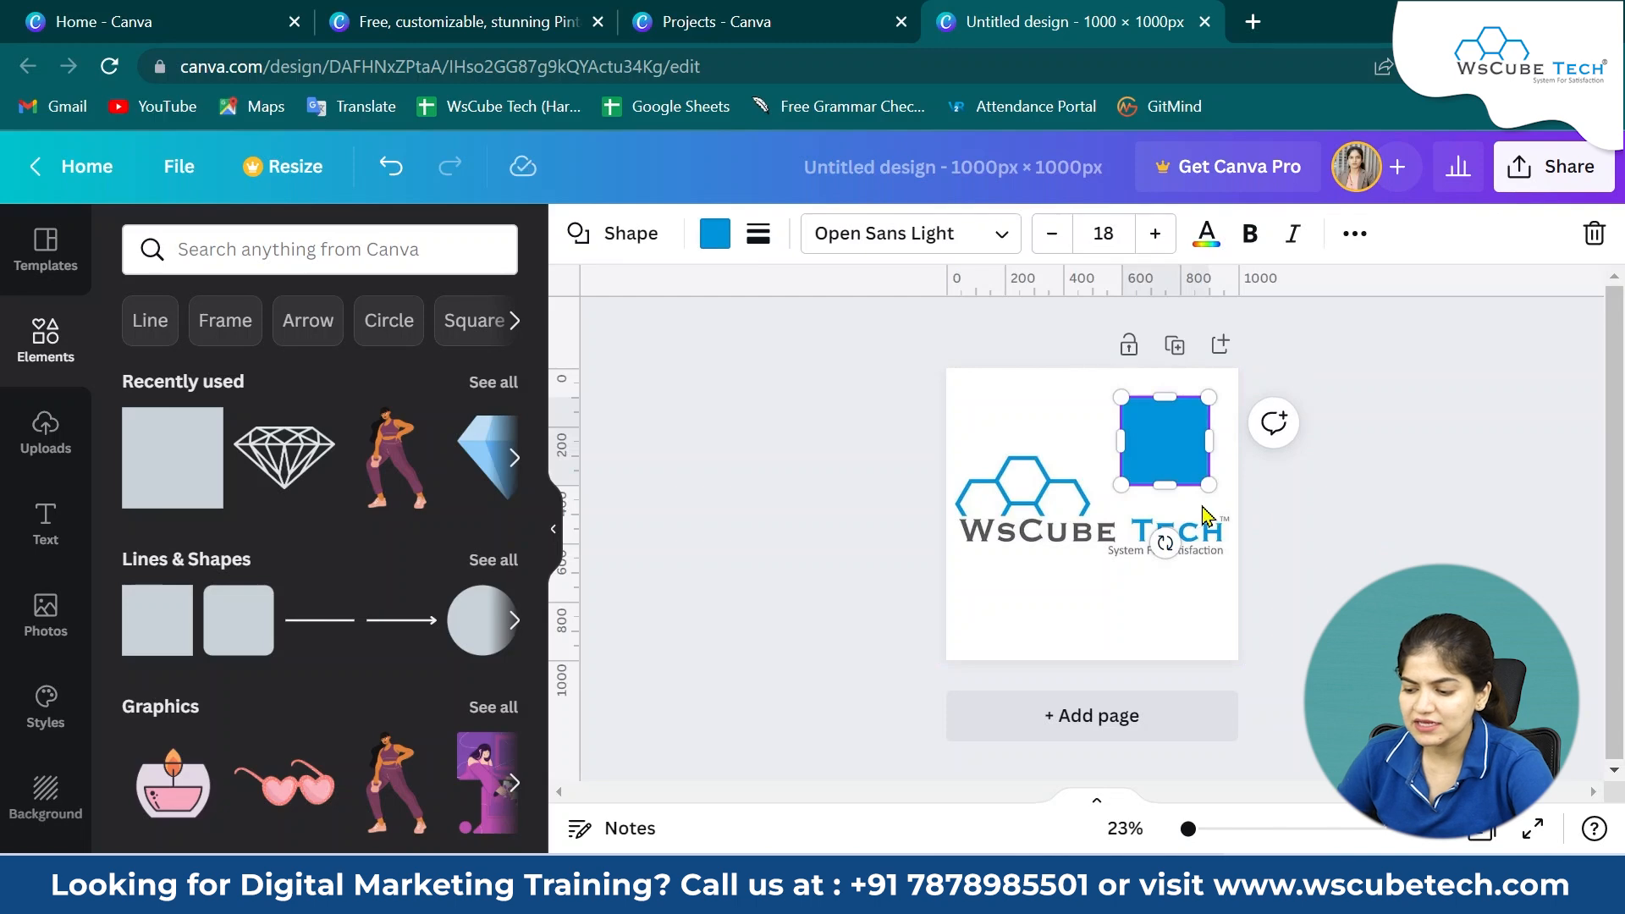
{"action": "left_click", "coordinate": [1337, 531]}
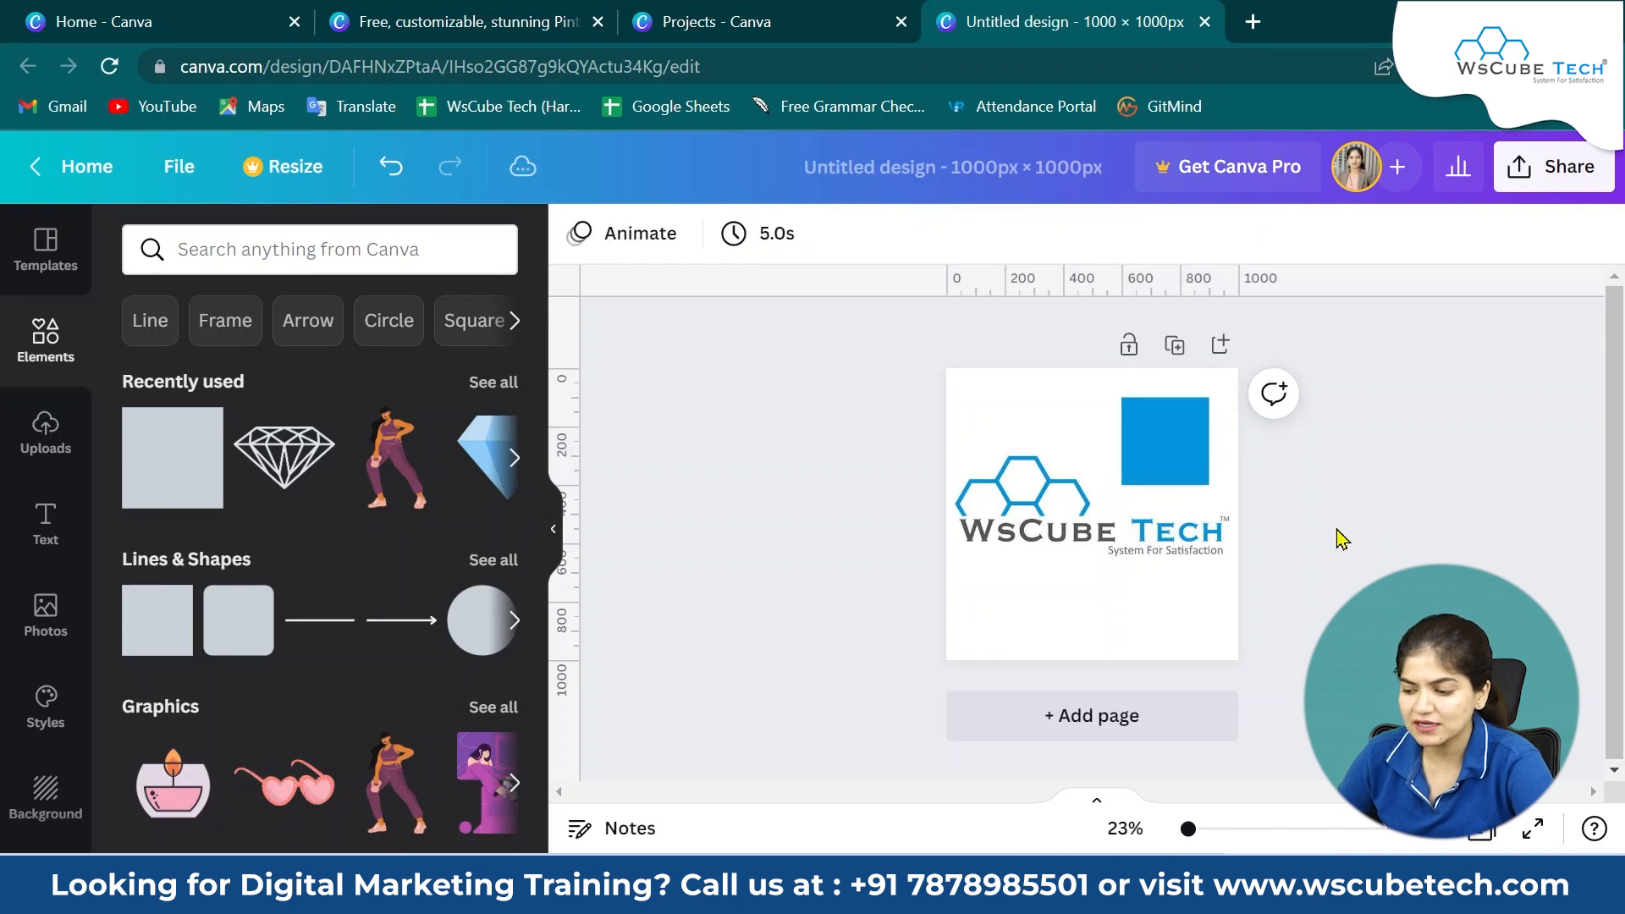
Set the square's fill colour to the logo's blue #2591cc.
{"action": "left_click", "coordinate": [1172, 457]}
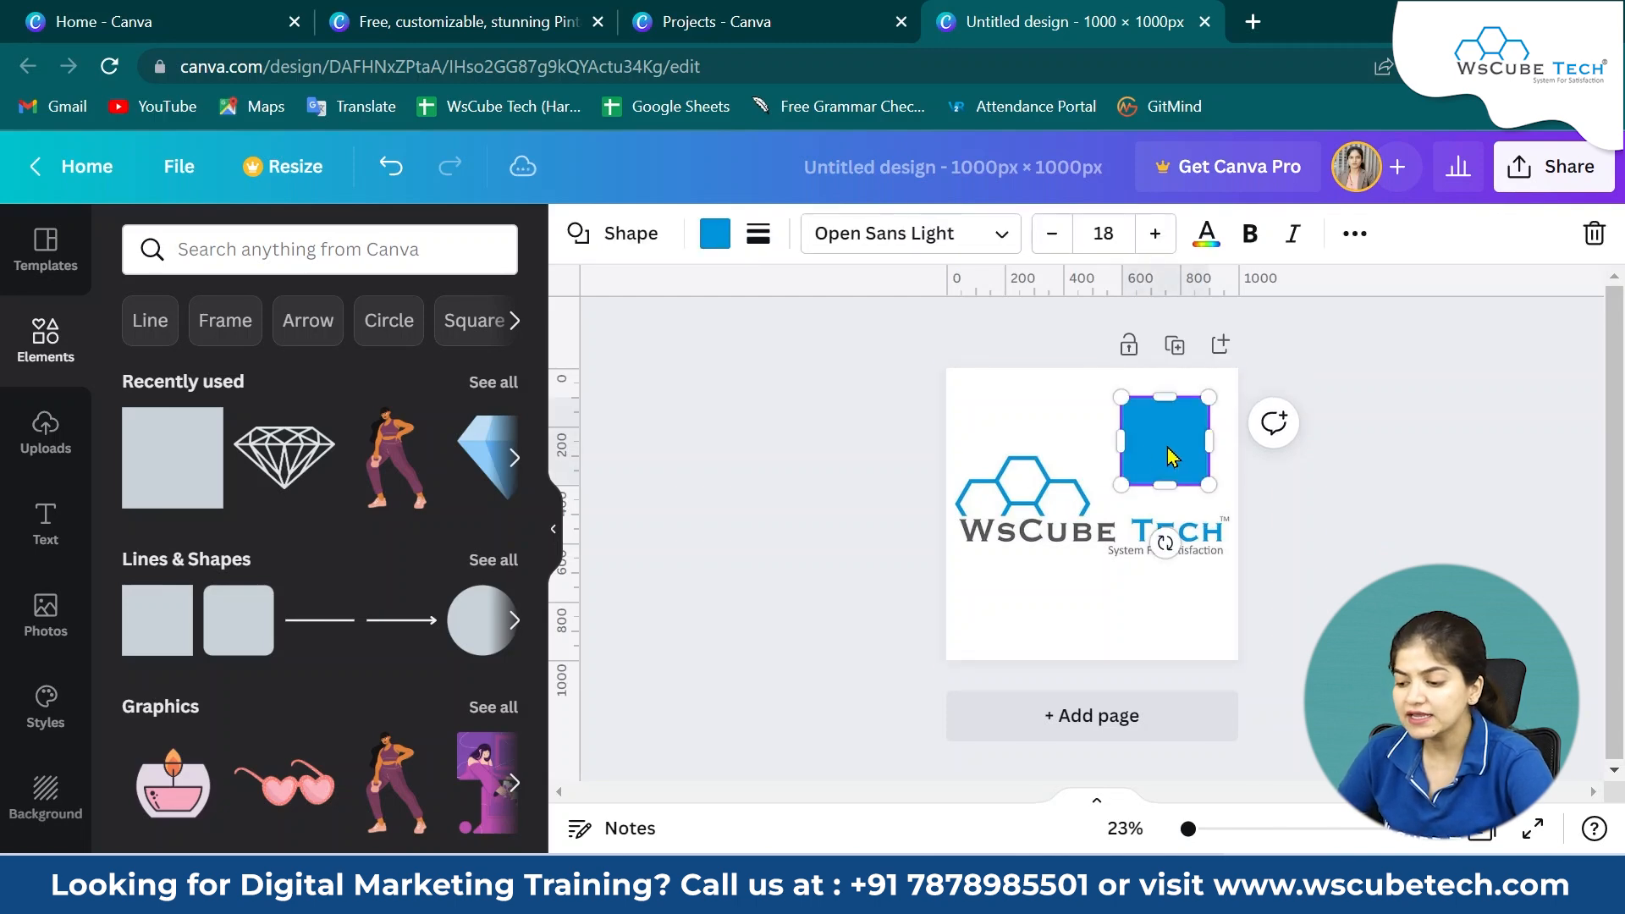
{"action": "left_click", "coordinate": [713, 241]}
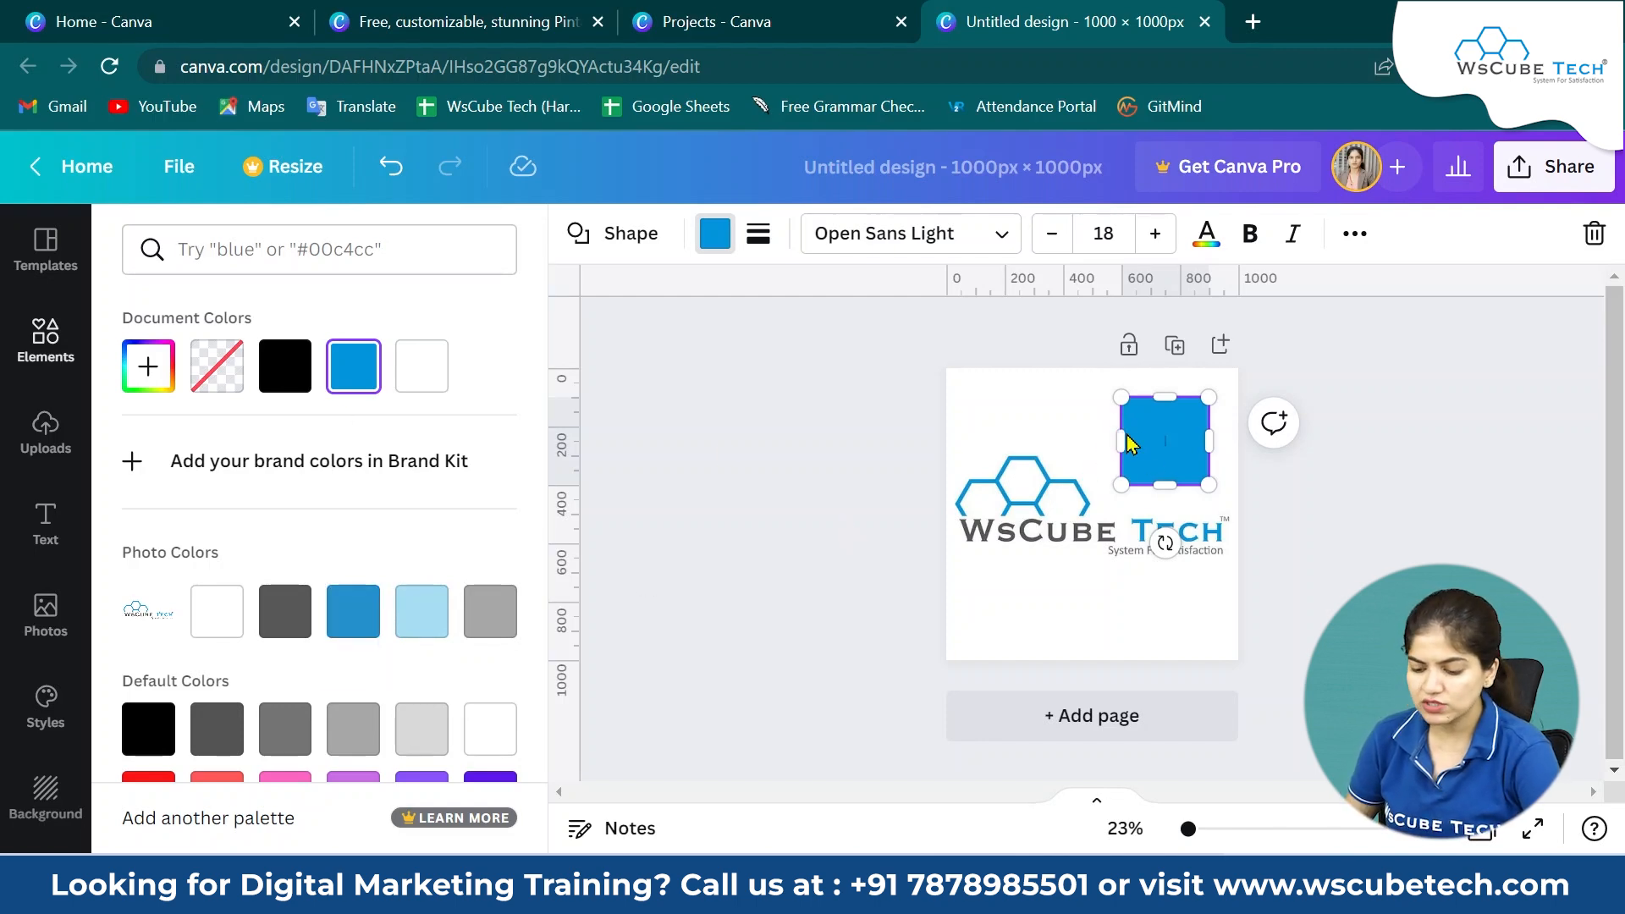
{"action": "left_click", "coordinate": [350, 630]}
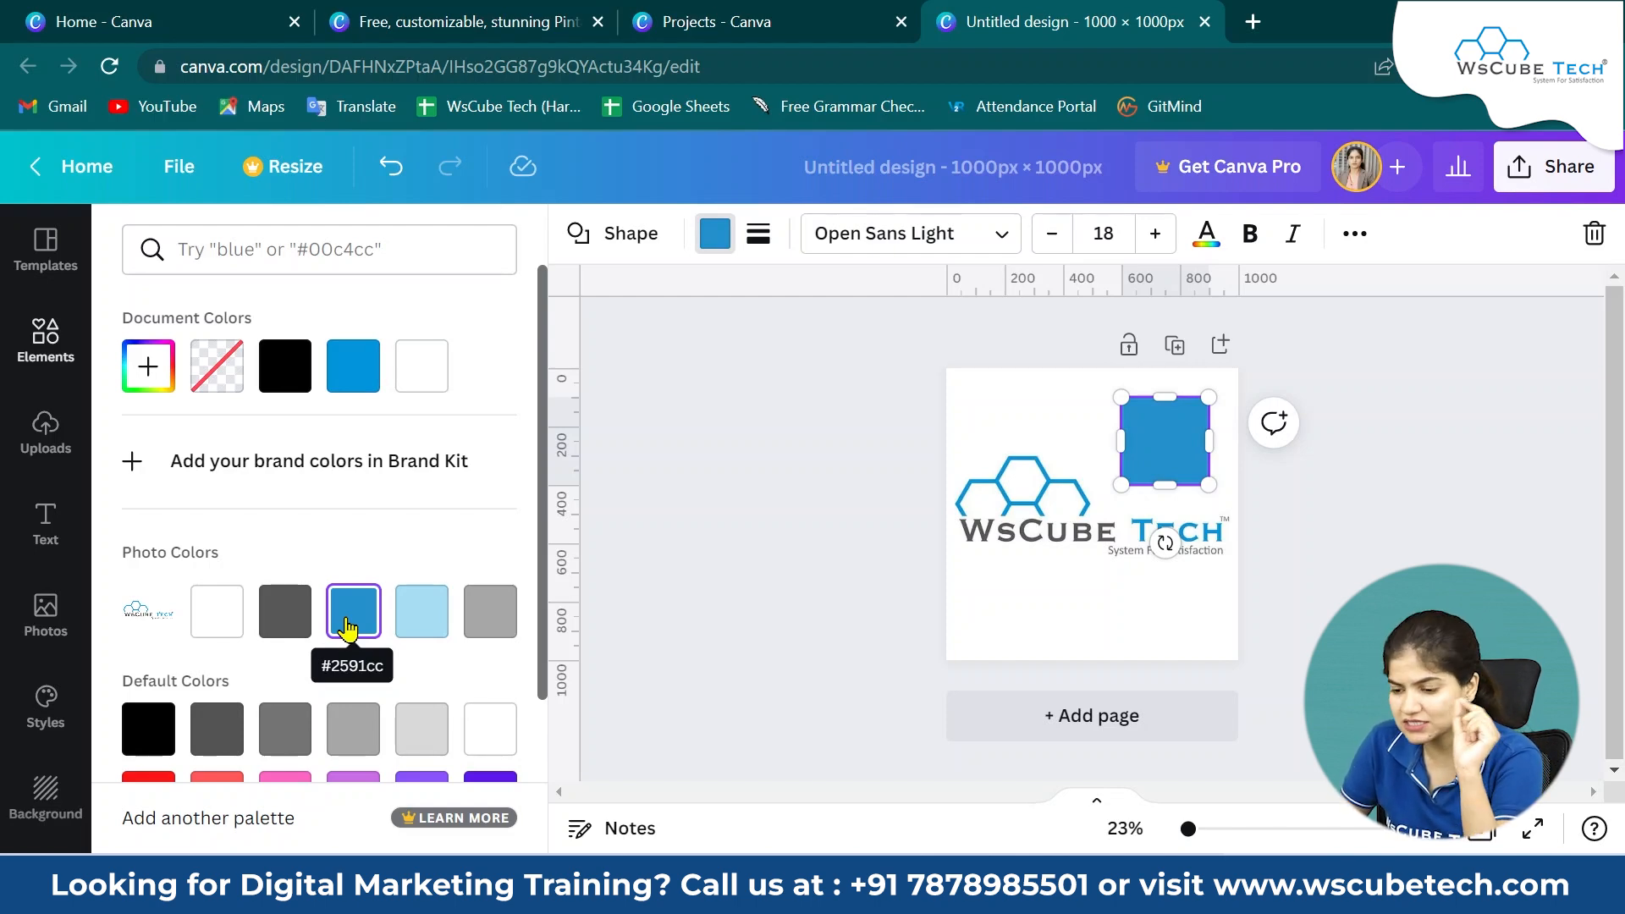
Filter the Pinterest pin templates by the custom colour #2591CC.
{"action": "left_click", "coordinate": [440, 21]}
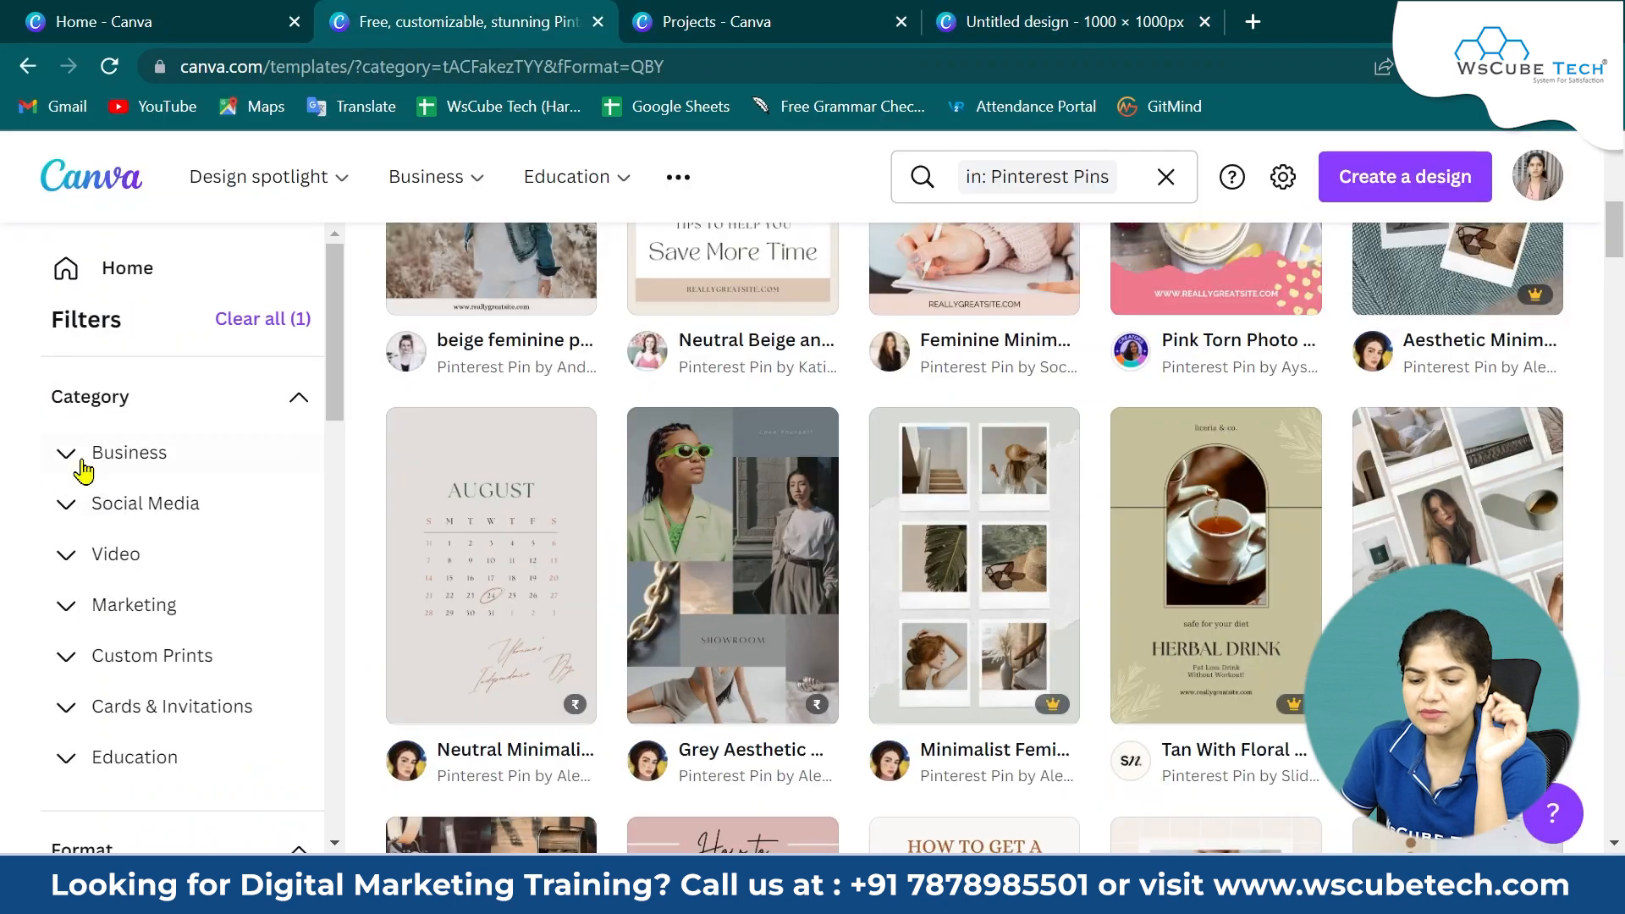
{"action": "scroll", "coordinate": [243, 728], "scroll_direction": "down", "scroll_amount": 15}
{"action": "scroll", "coordinate": [247, 733], "scroll_direction": "down", "scroll_amount": 1}
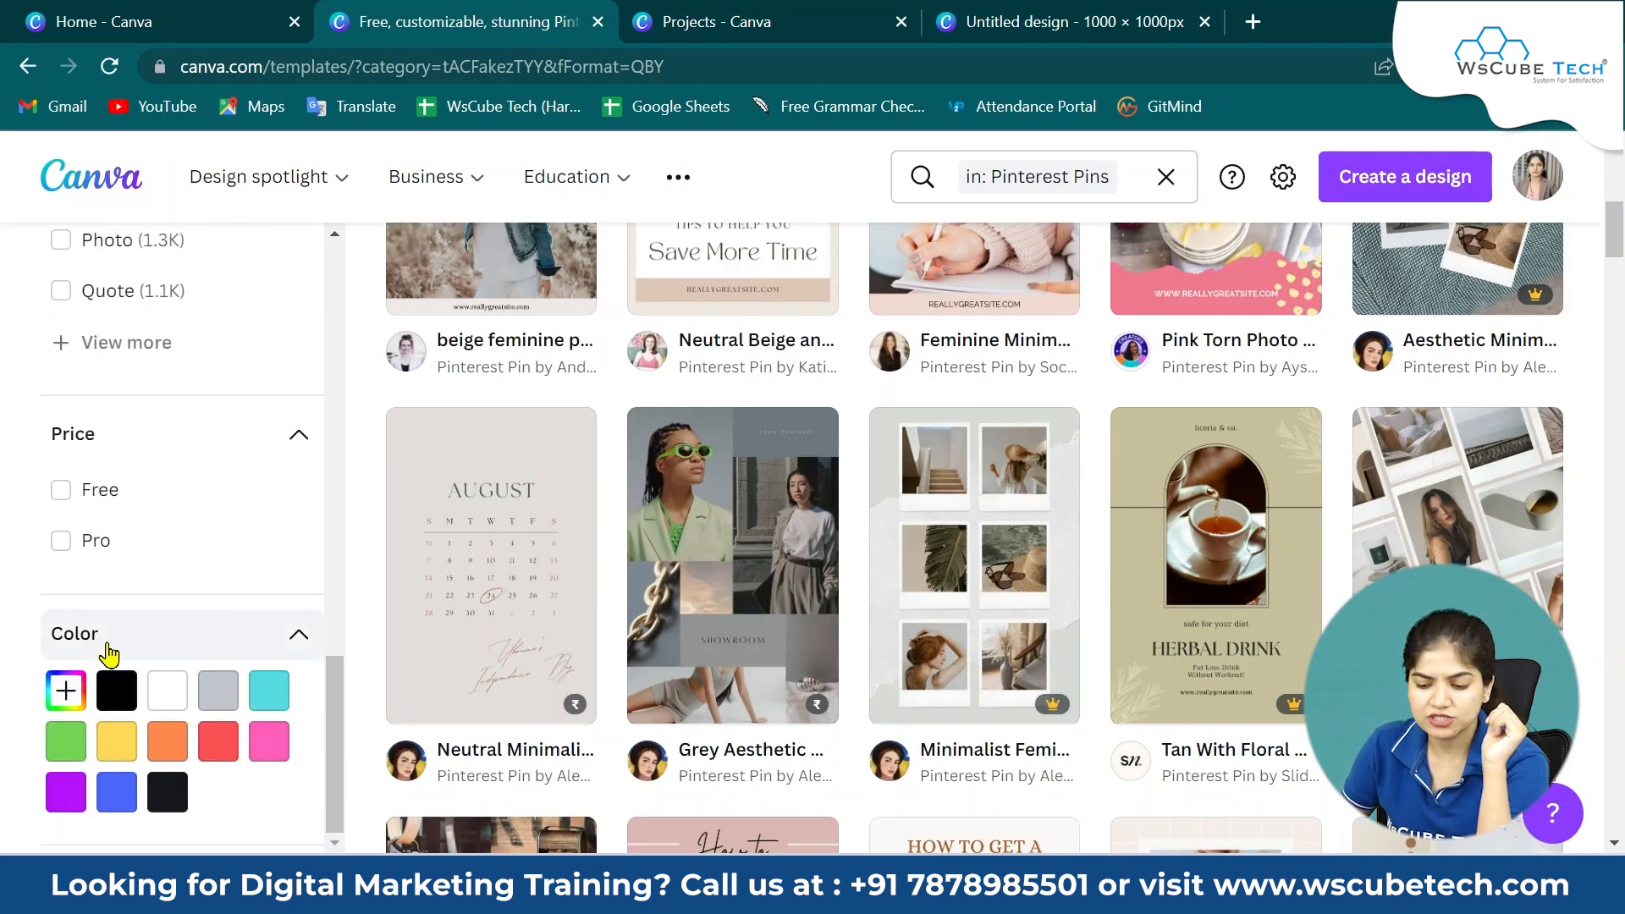
{"action": "left_click", "coordinate": [65, 692]}
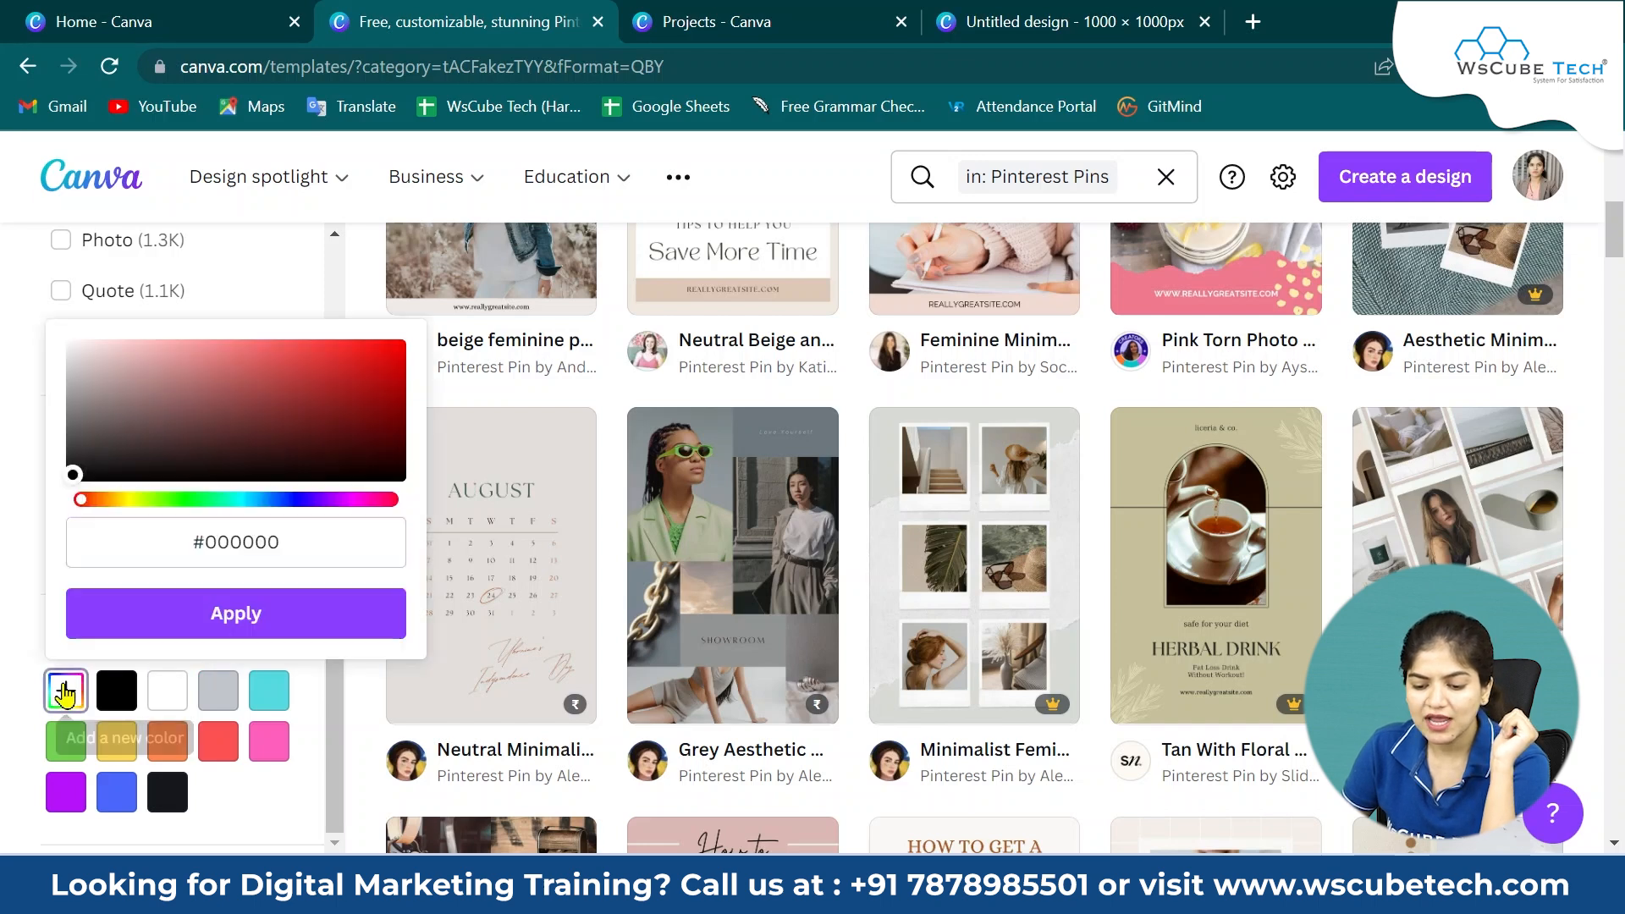
{"action": "left_click", "coordinate": [982, 21]}
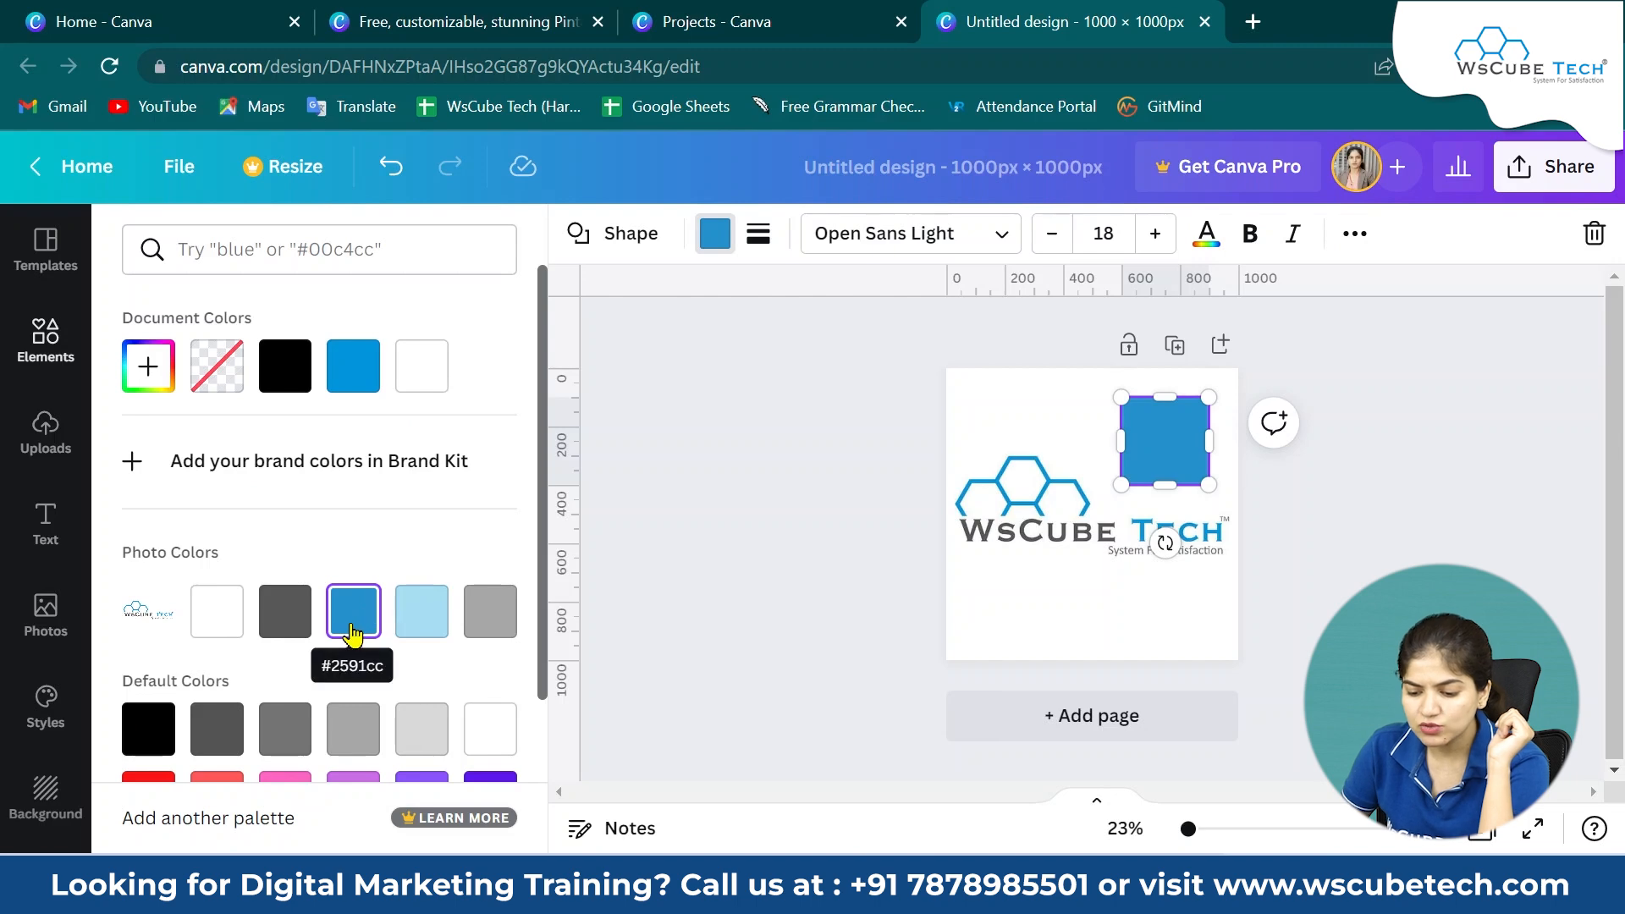
{"action": "left_click", "coordinate": [499, 23]}
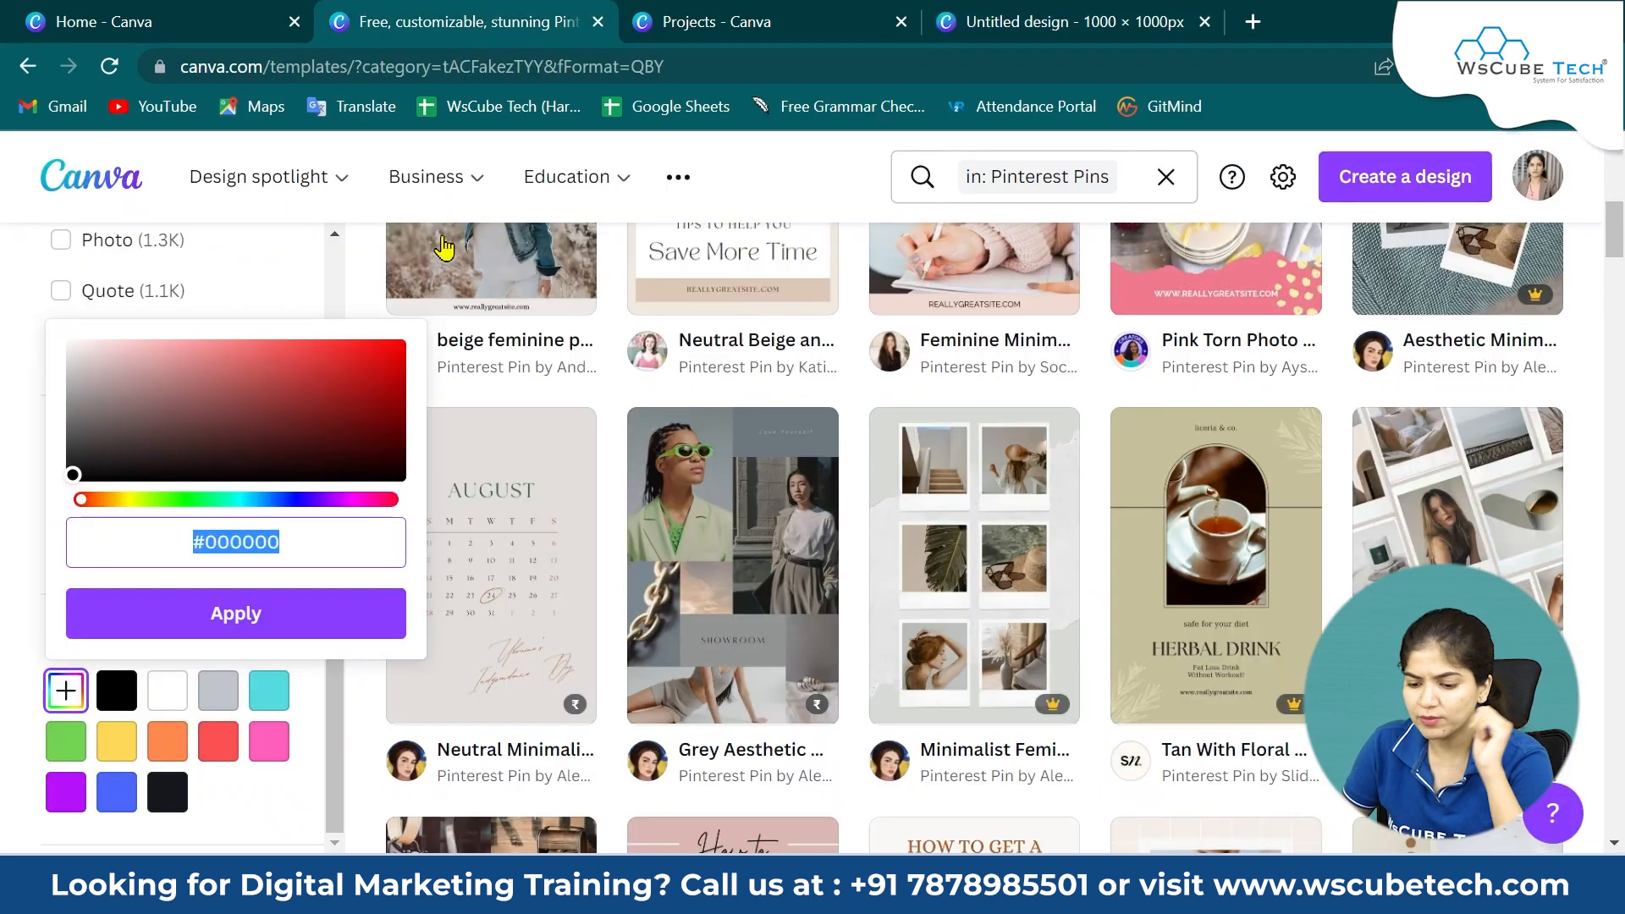
{"action": "type", "text": "#2591CC"}
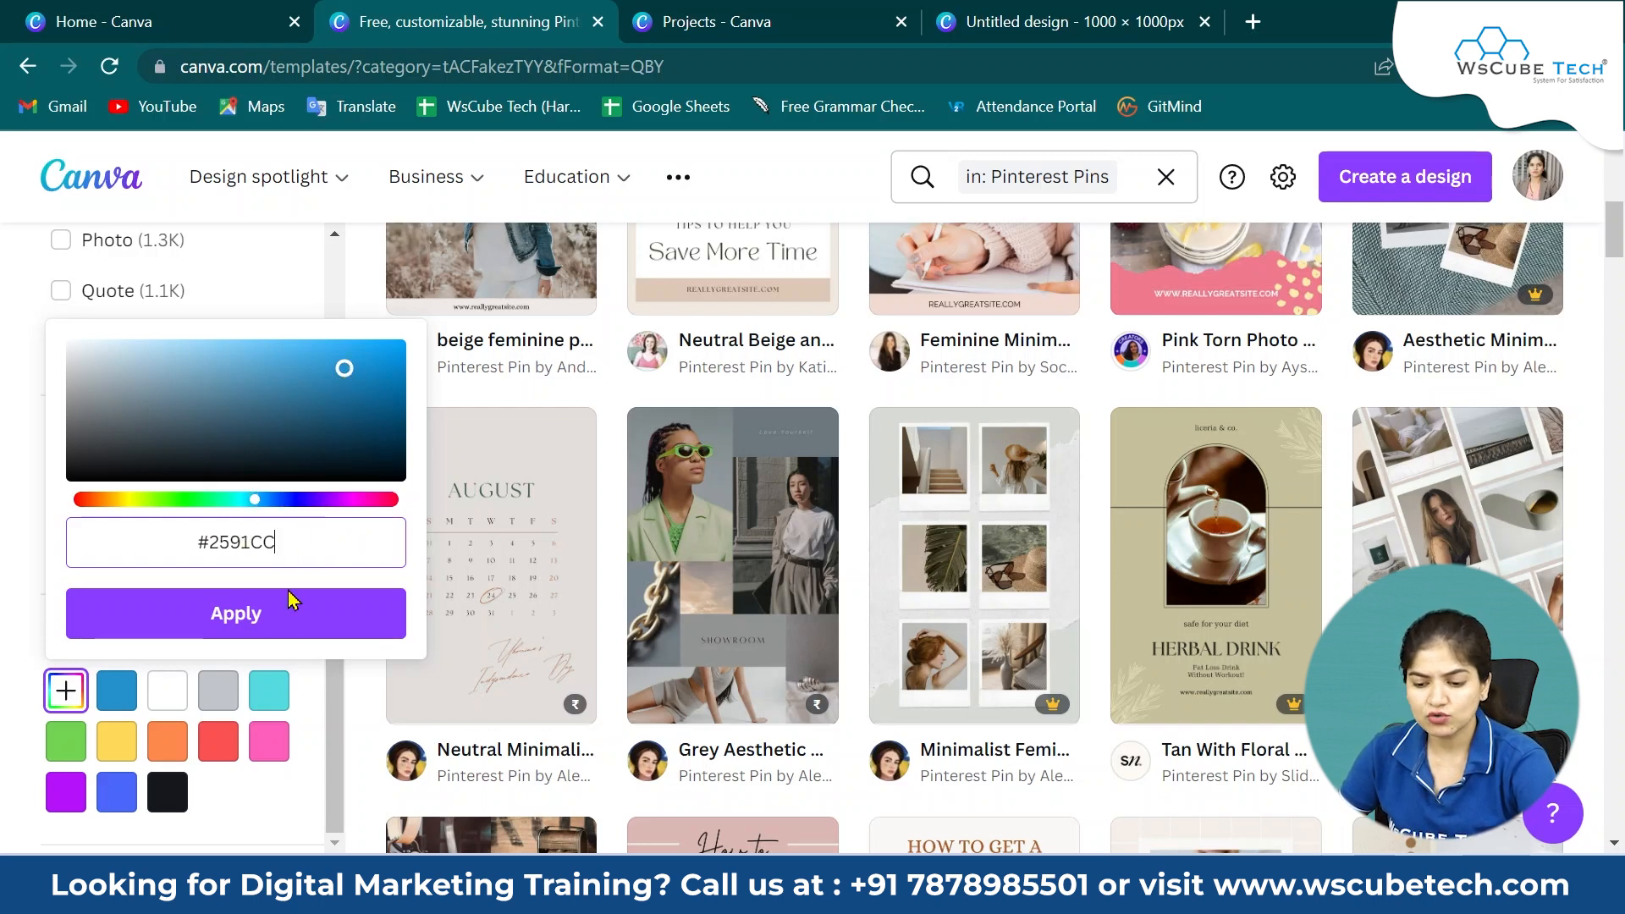
{"action": "left_click", "coordinate": [223, 626]}
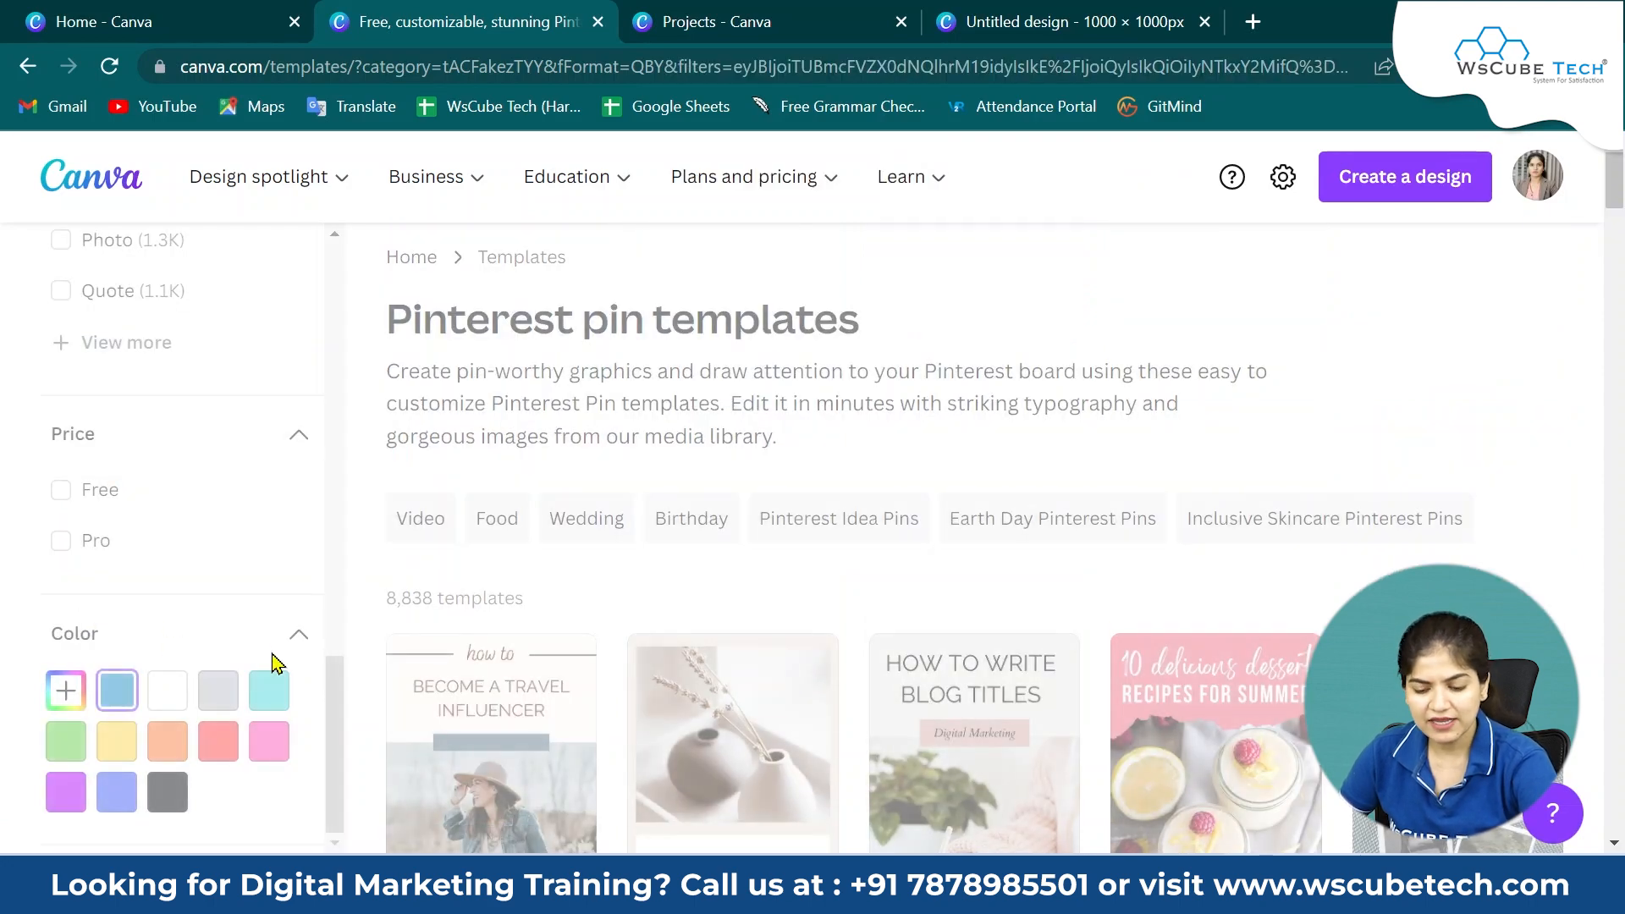
Browse the colour-filtered templates and open the blue-white 'how to start saving money' pin template.
{"action": "scroll", "coordinate": [1588, 546], "scroll_direction": "down", "scroll_amount": 1}
{"action": "scroll", "coordinate": [1587, 545], "scroll_direction": "down", "scroll_amount": 2}
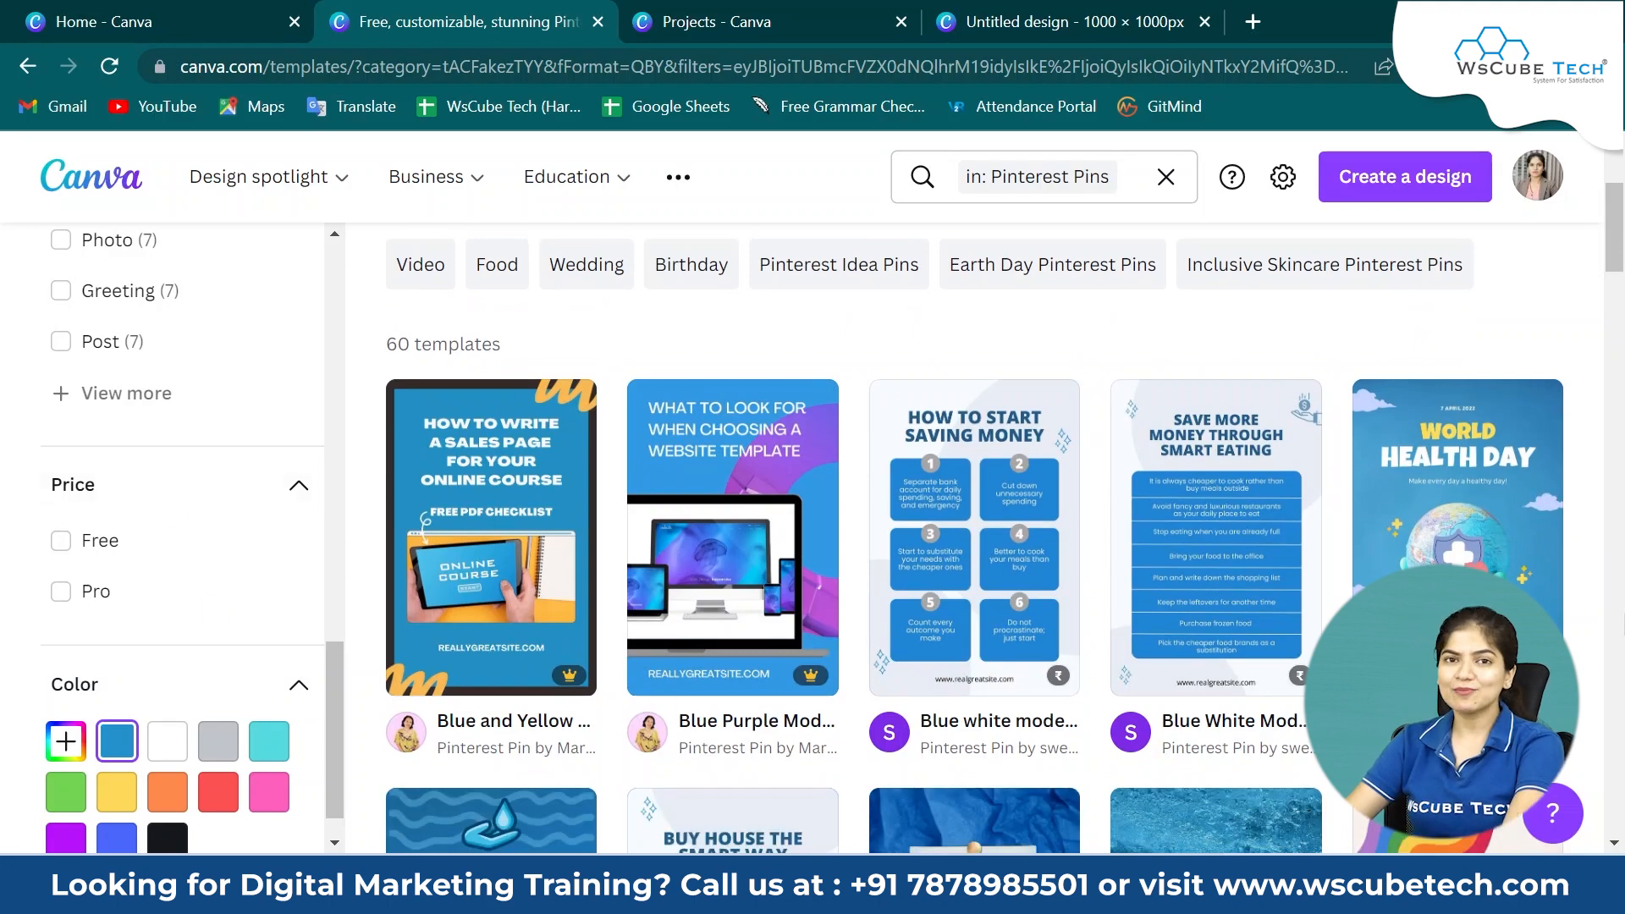
{"action": "scroll", "coordinate": [1576, 569], "scroll_direction": "down", "scroll_amount": 4}
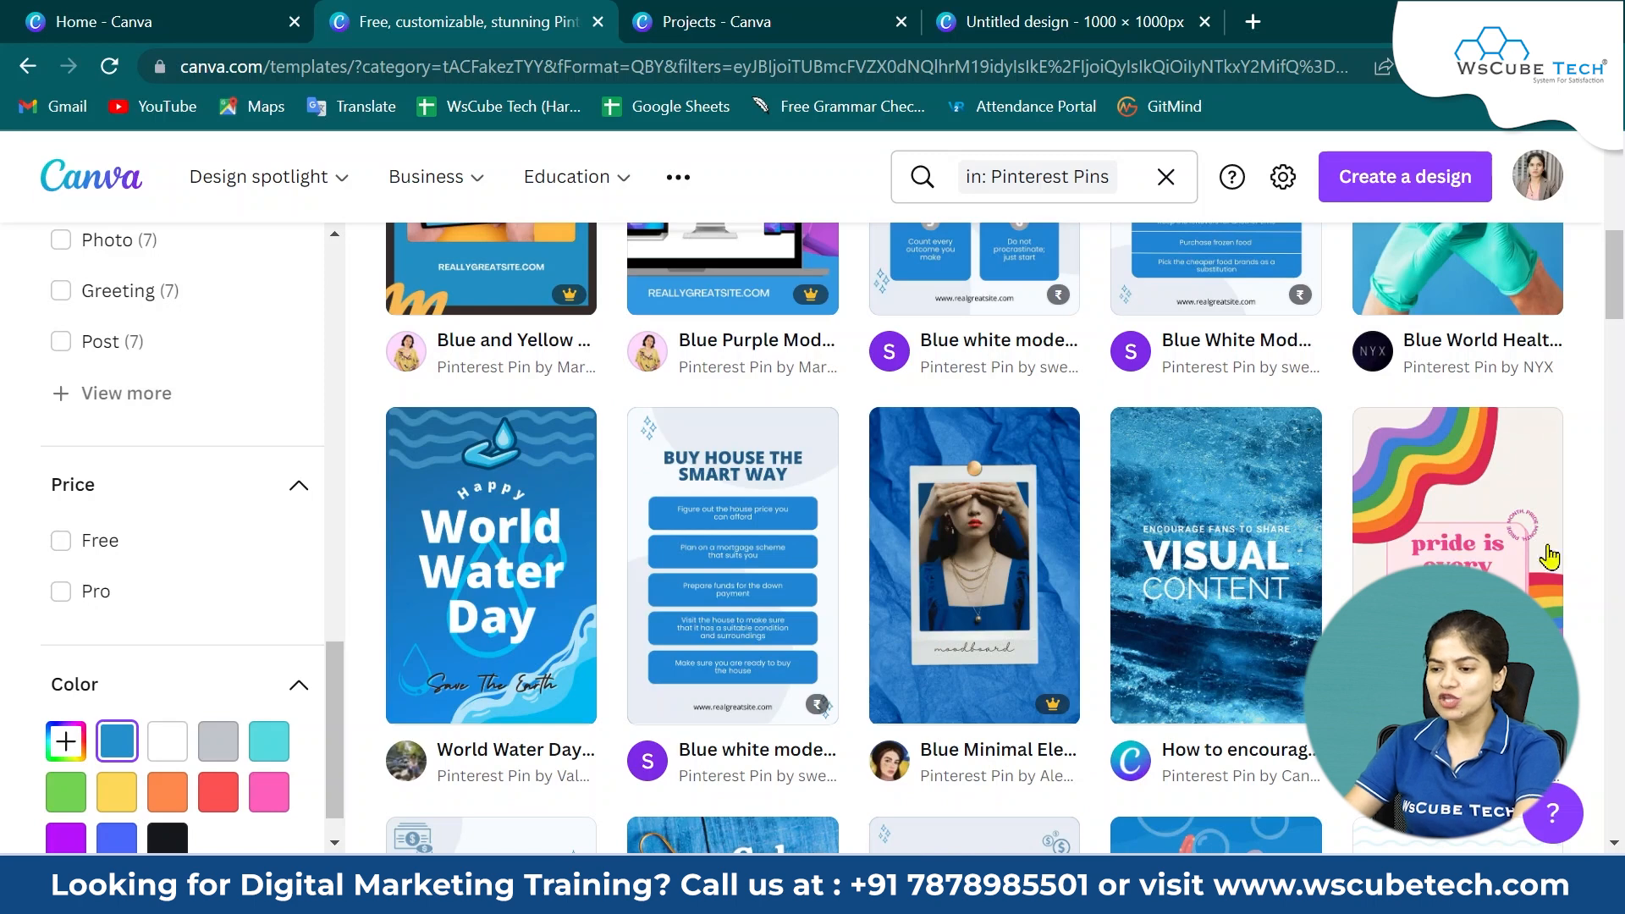
{"action": "left_click", "coordinate": [1046, 21]}
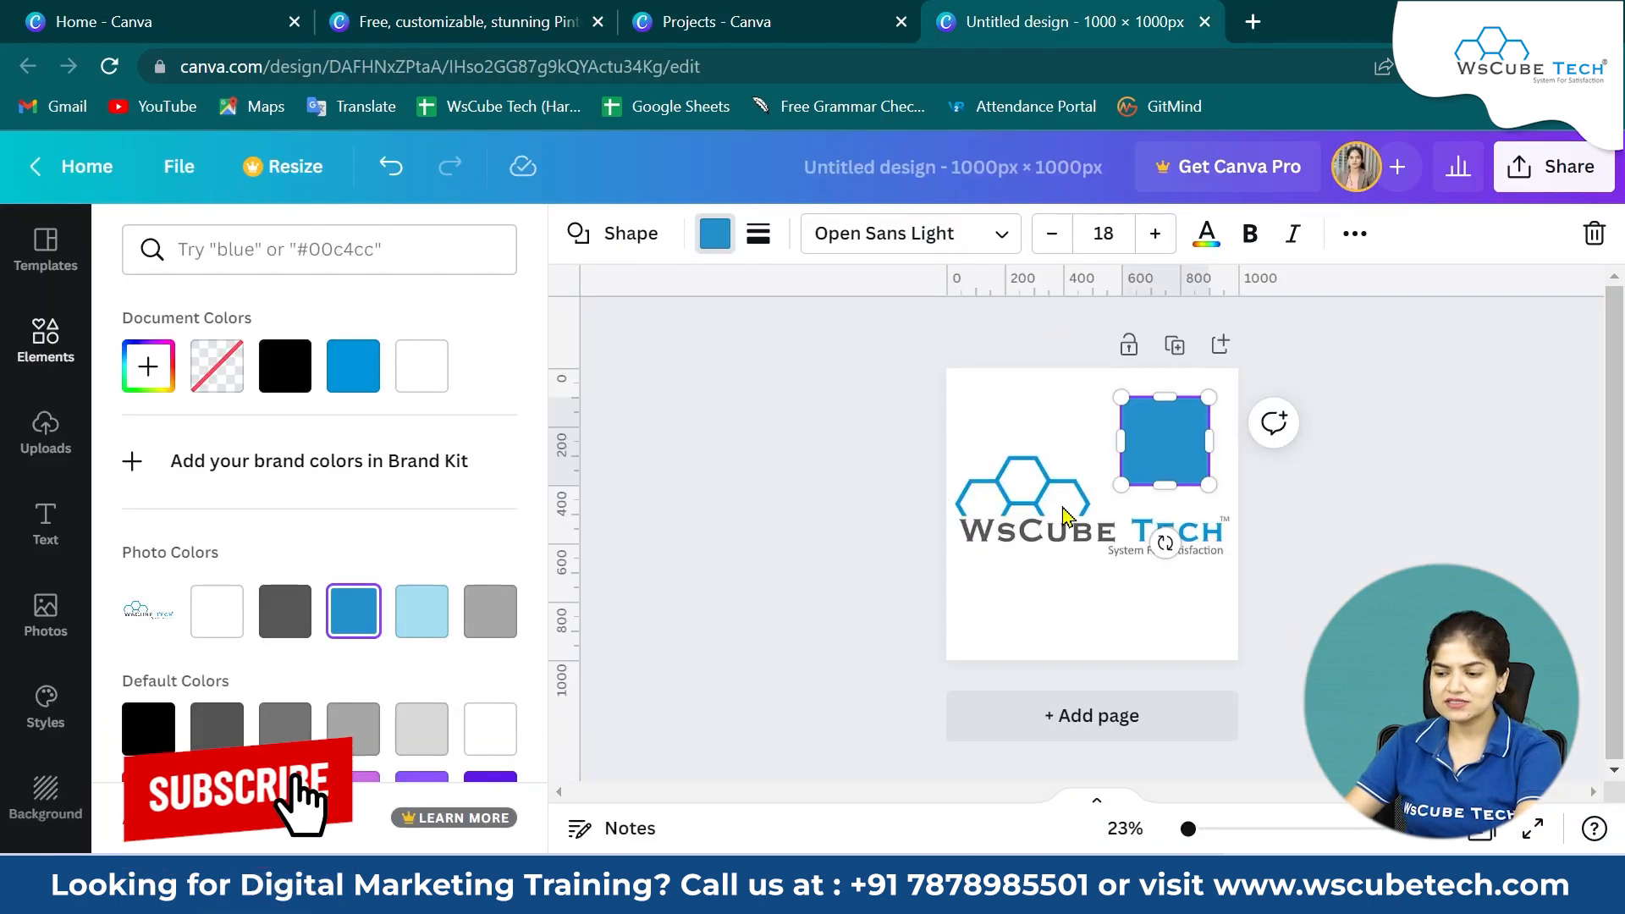
{"action": "left_click", "coordinate": [590, 11]}
{"action": "scroll", "coordinate": [1157, 736], "scroll_direction": "down", "scroll_amount": 5}
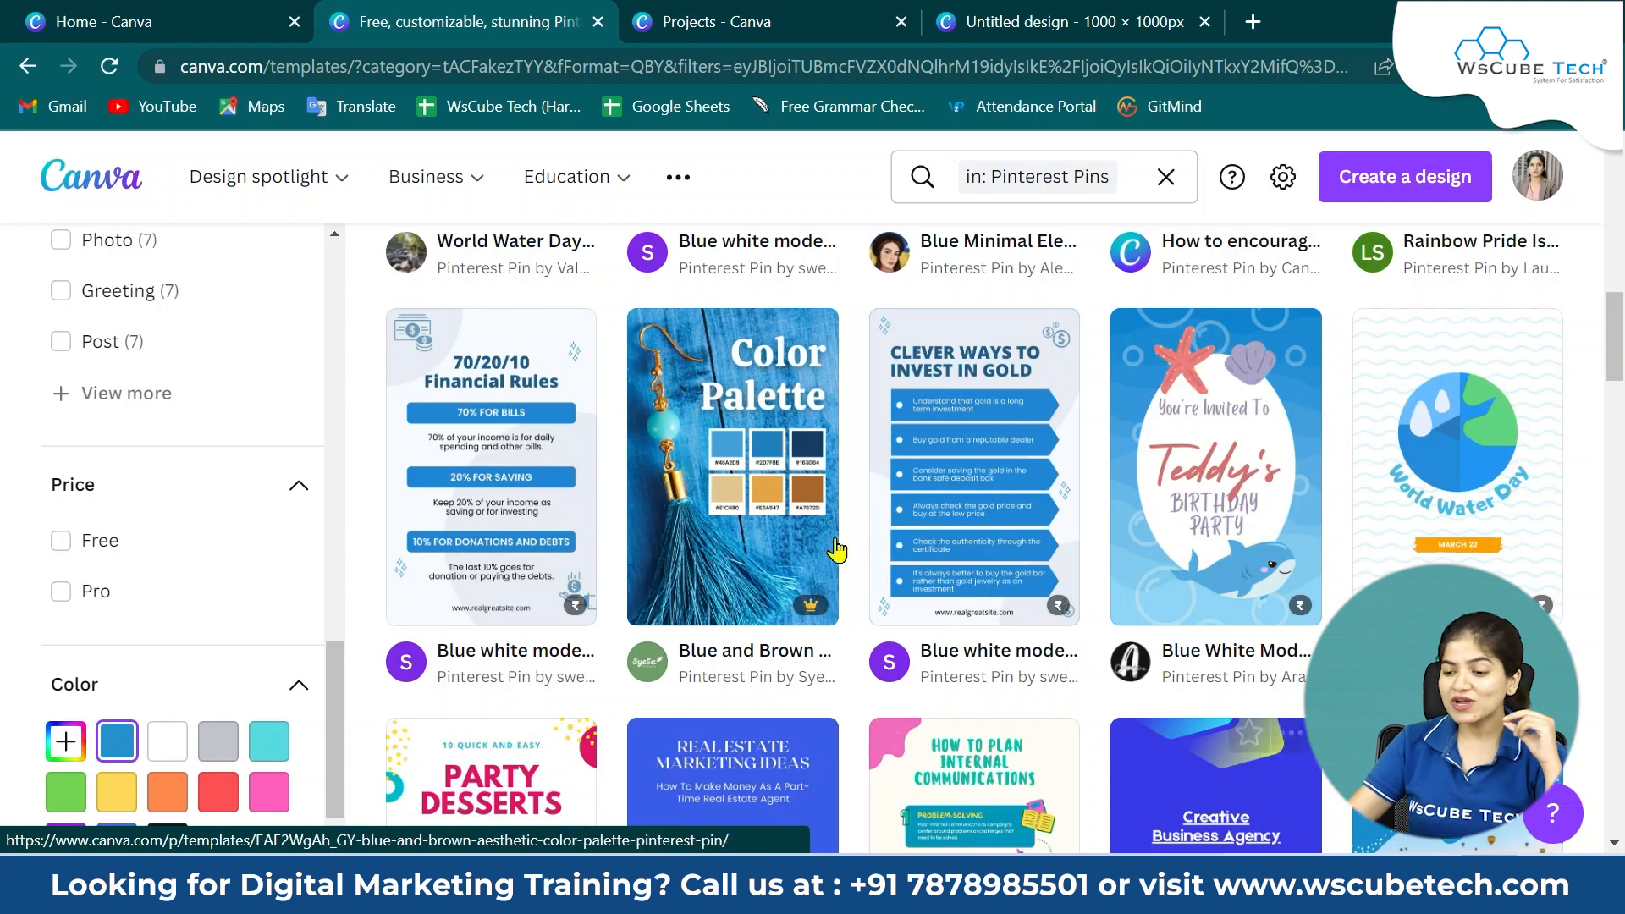
{"action": "scroll", "coordinate": [837, 550], "scroll_direction": "up", "scroll_amount": 8}
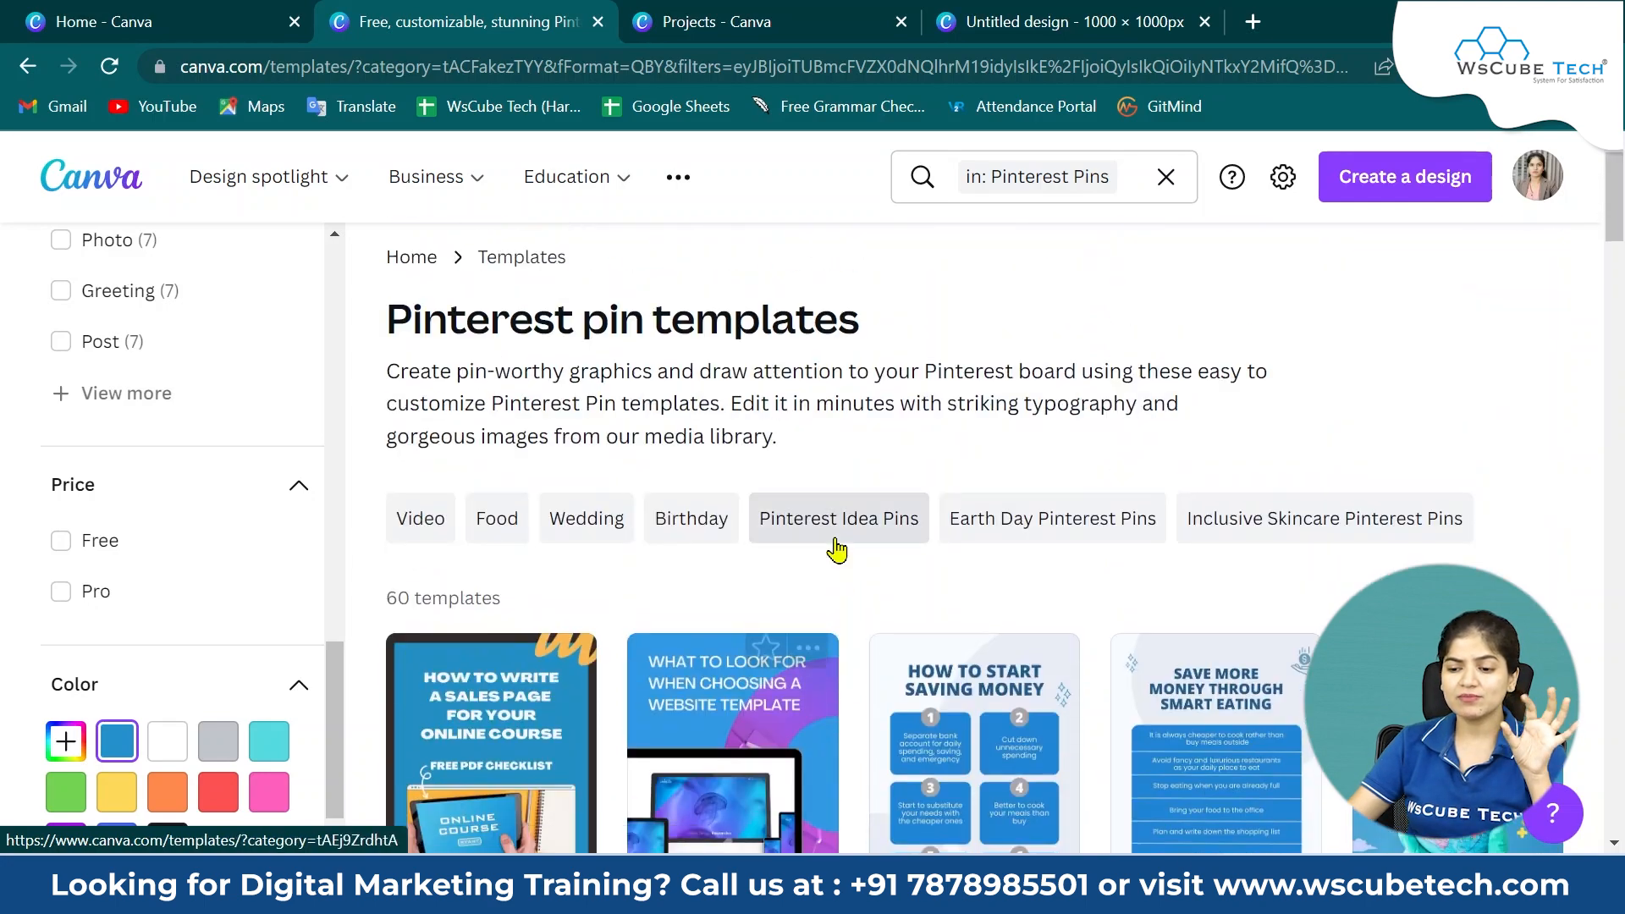
{"action": "scroll", "coordinate": [1219, 677], "scroll_direction": "down", "scroll_amount": 4}
{"action": "left_click", "coordinate": [951, 423]}
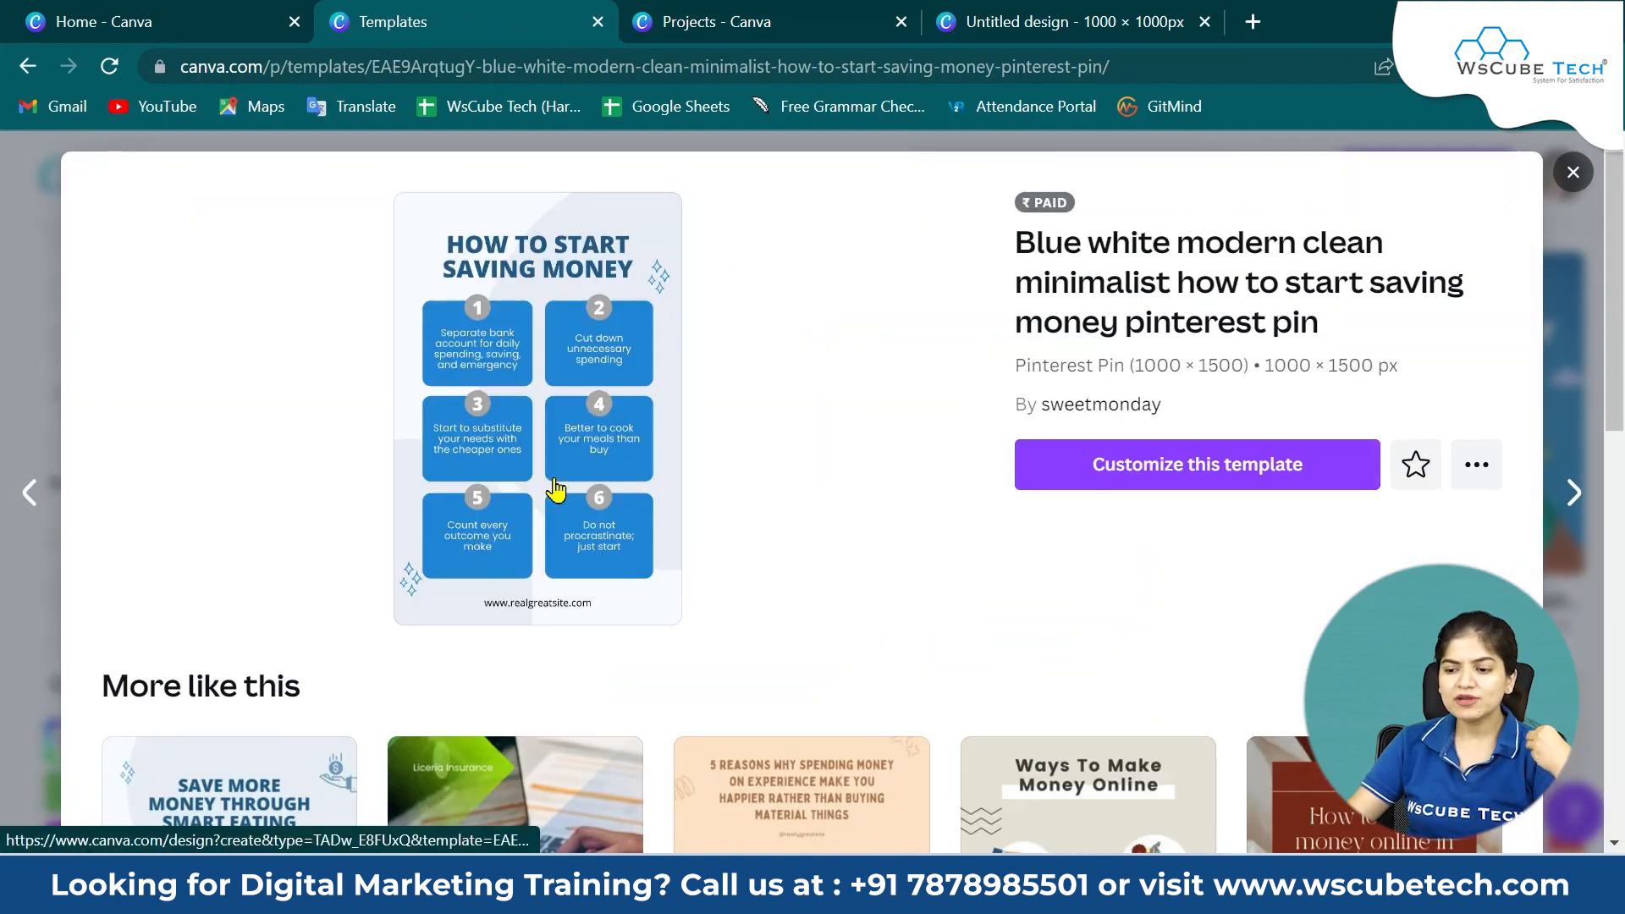
Return to the design and open the panel of uploaded images.
{"action": "left_click", "coordinate": [1021, 13]}
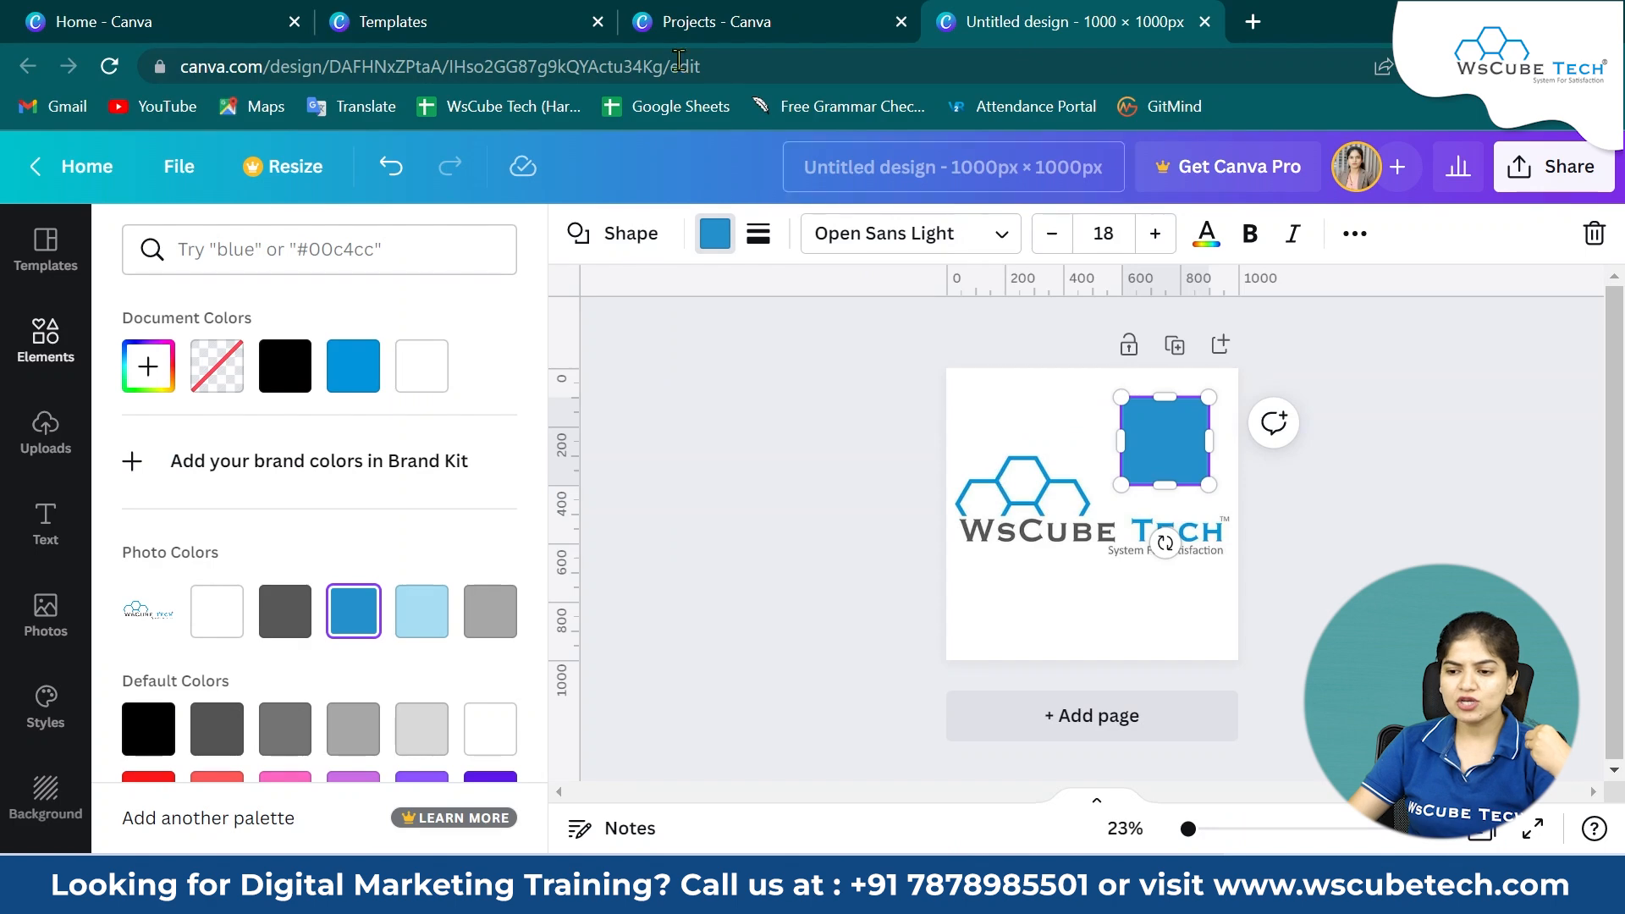
{"action": "left_click", "coordinate": [505, 25]}
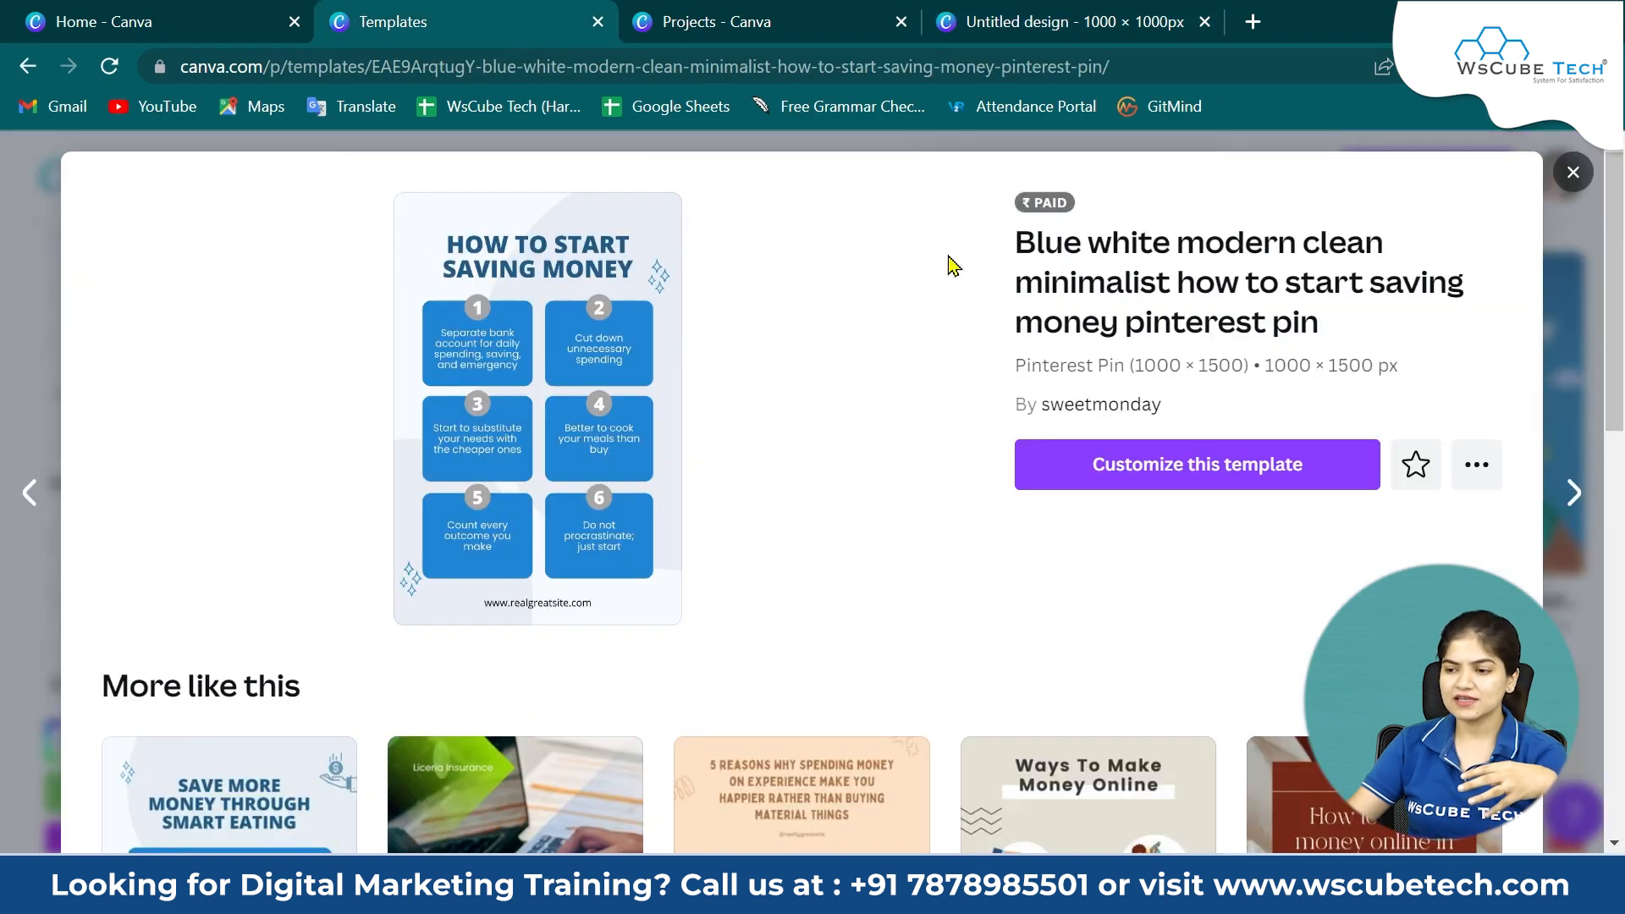
{"action": "left_click", "coordinate": [1068, 15]}
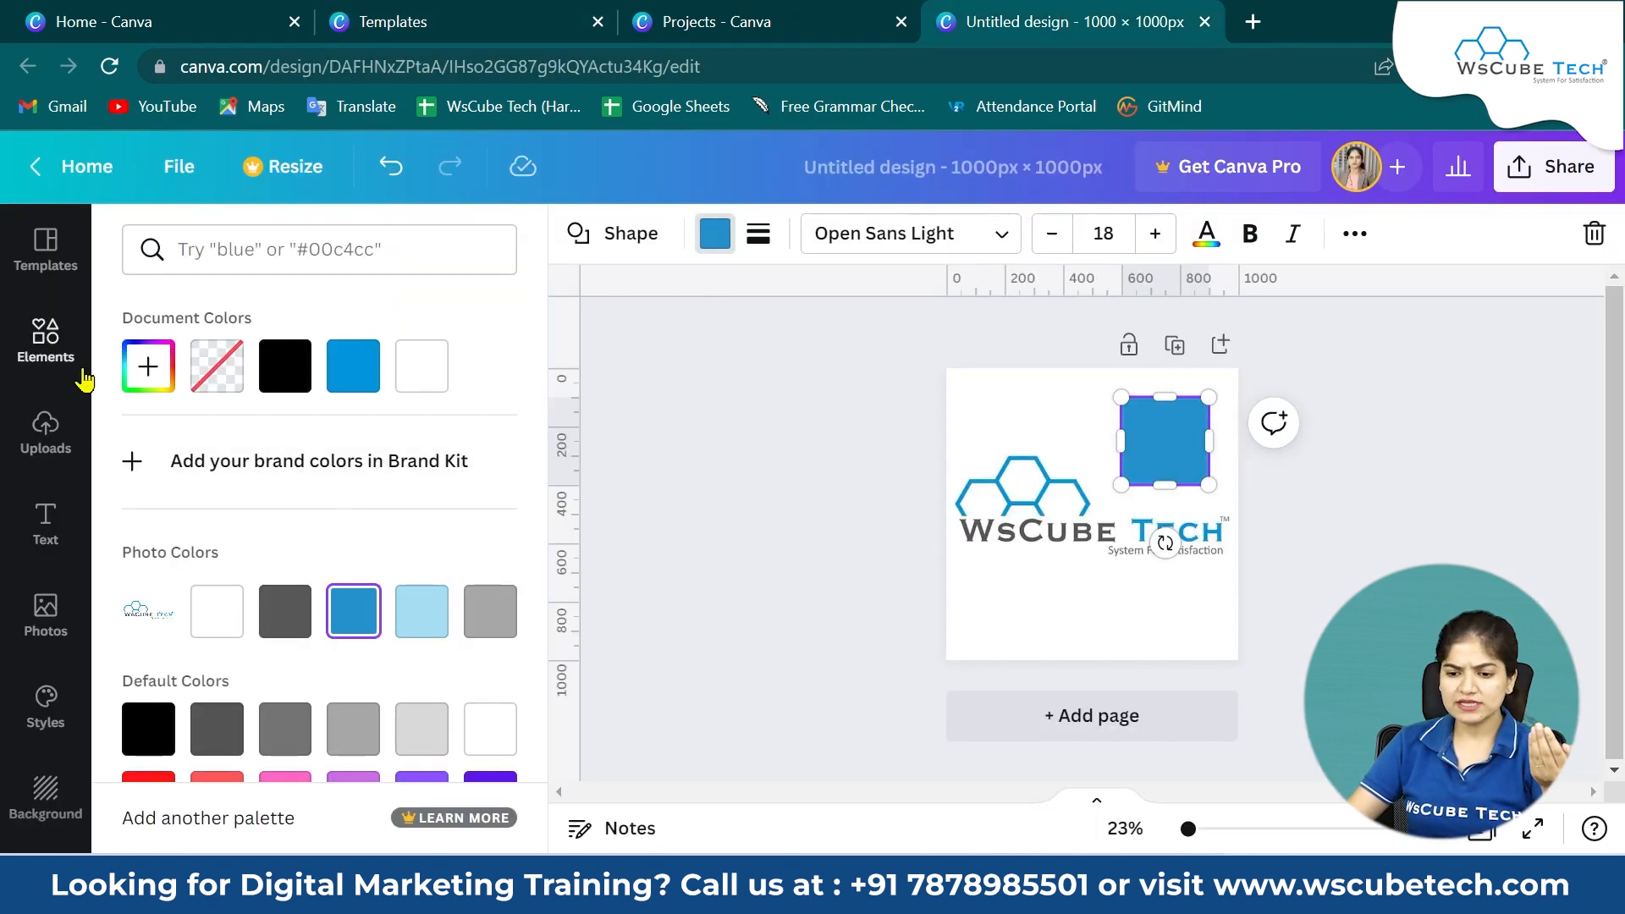
{"action": "left_click", "coordinate": [51, 349]}
{"action": "scroll", "coordinate": [357, 715], "scroll_direction": "down", "scroll_amount": 5}
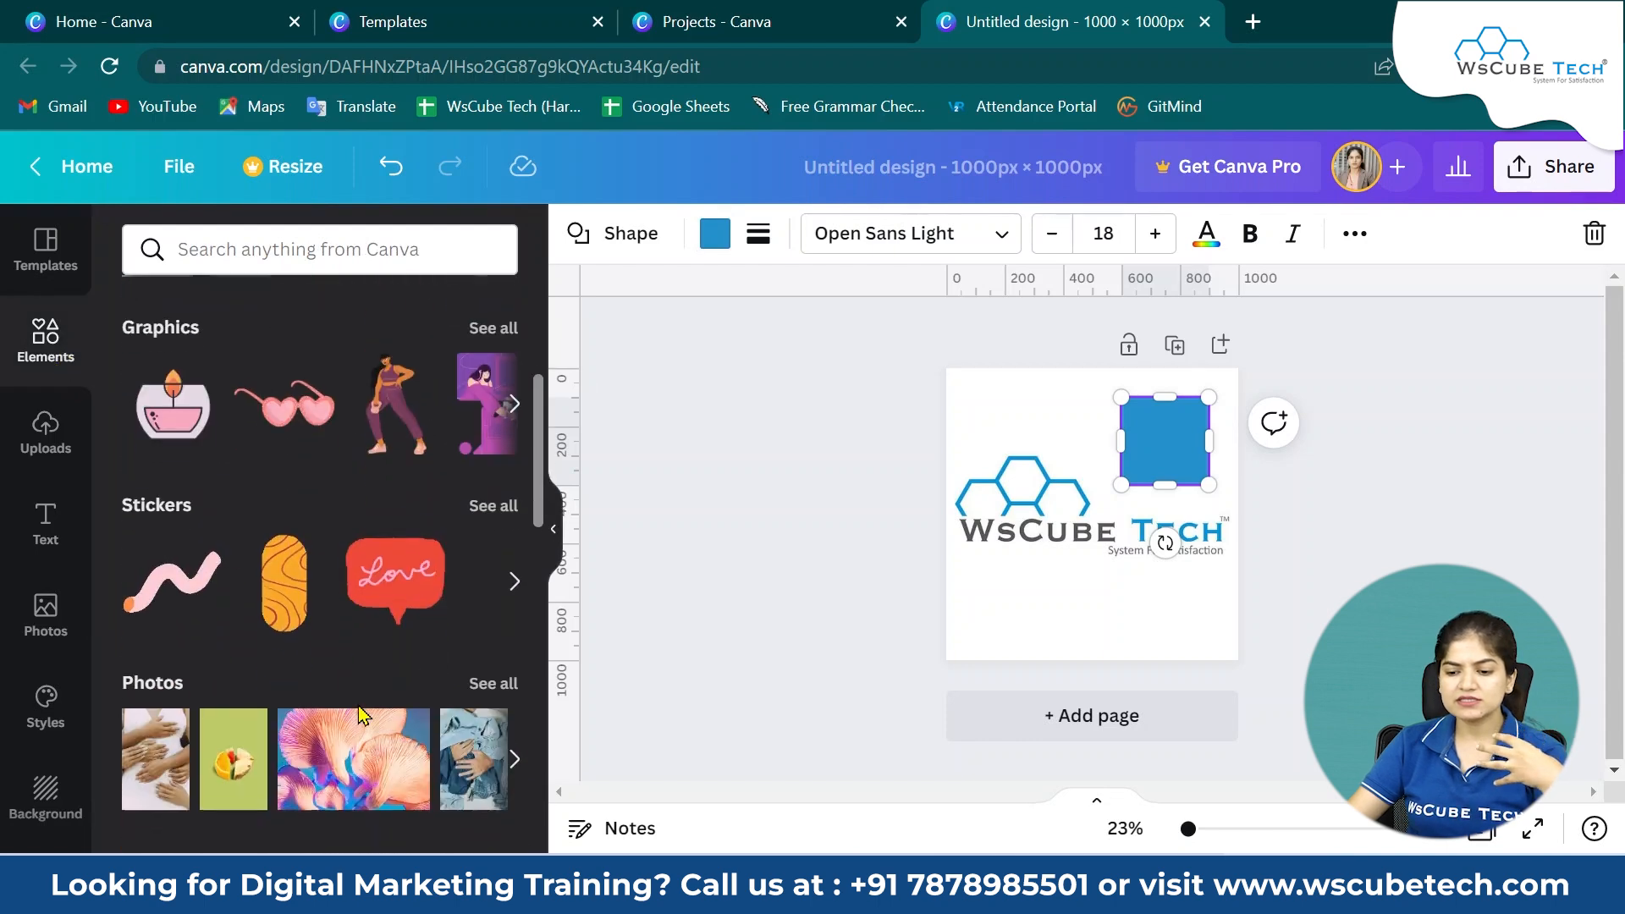
{"action": "scroll", "coordinate": [356, 716], "scroll_direction": "up", "scroll_amount": 5}
{"action": "left_click", "coordinate": [46, 439]}
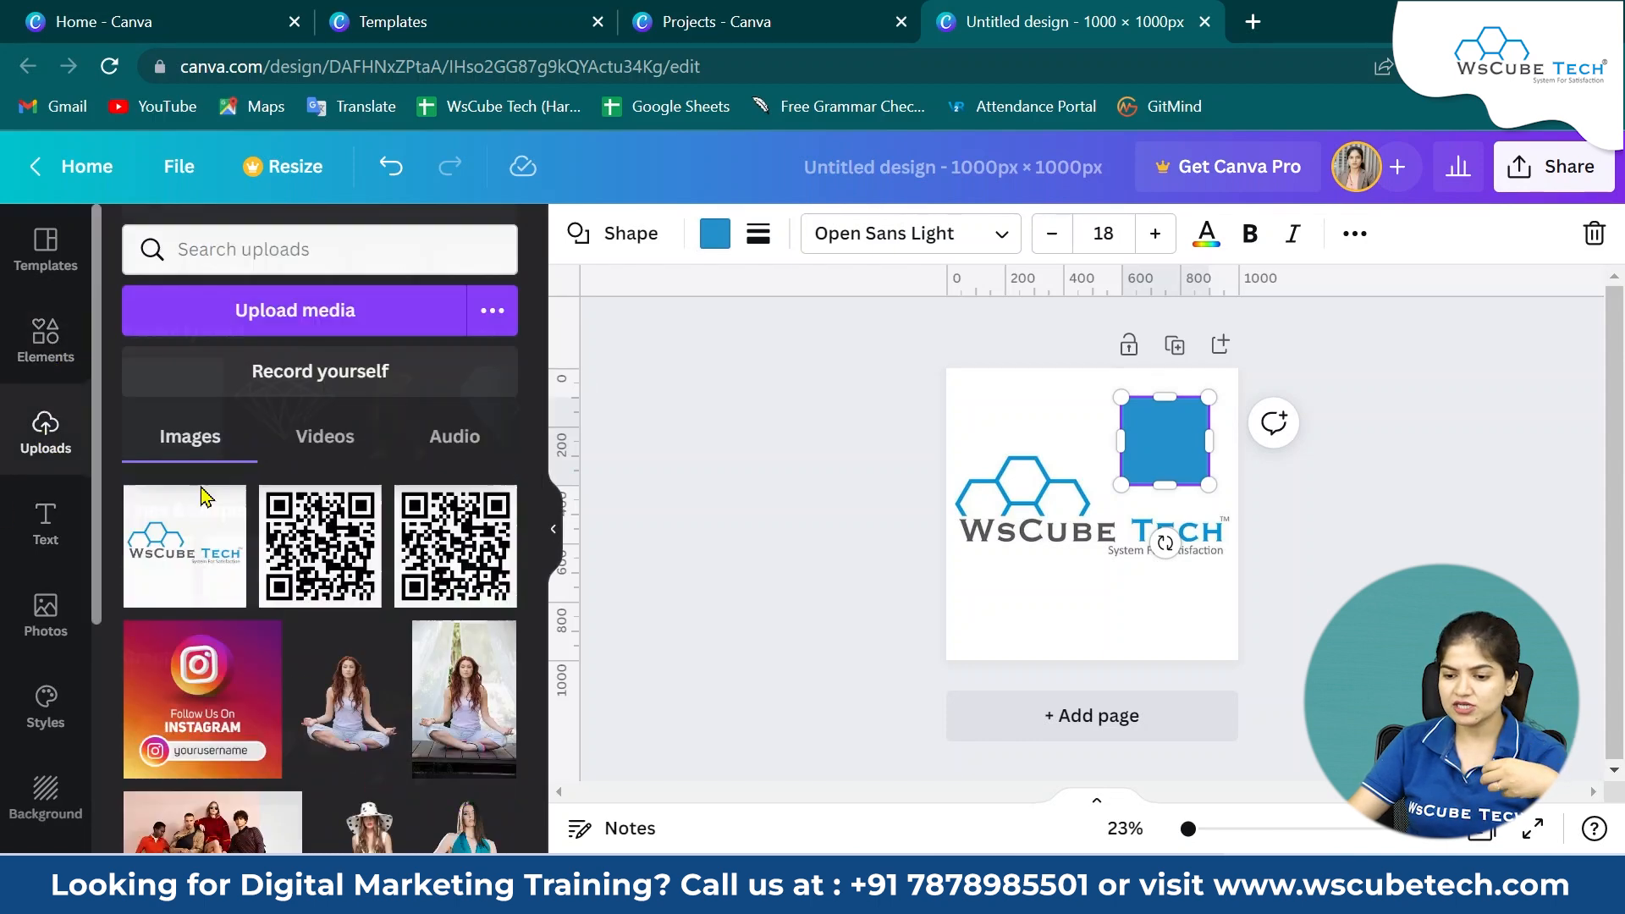
Place the Starbucks logo on the page and open the page colour options to view the logo's photo colours.
{"action": "scroll", "coordinate": [498, 646], "scroll_direction": "down", "scroll_amount": 5}
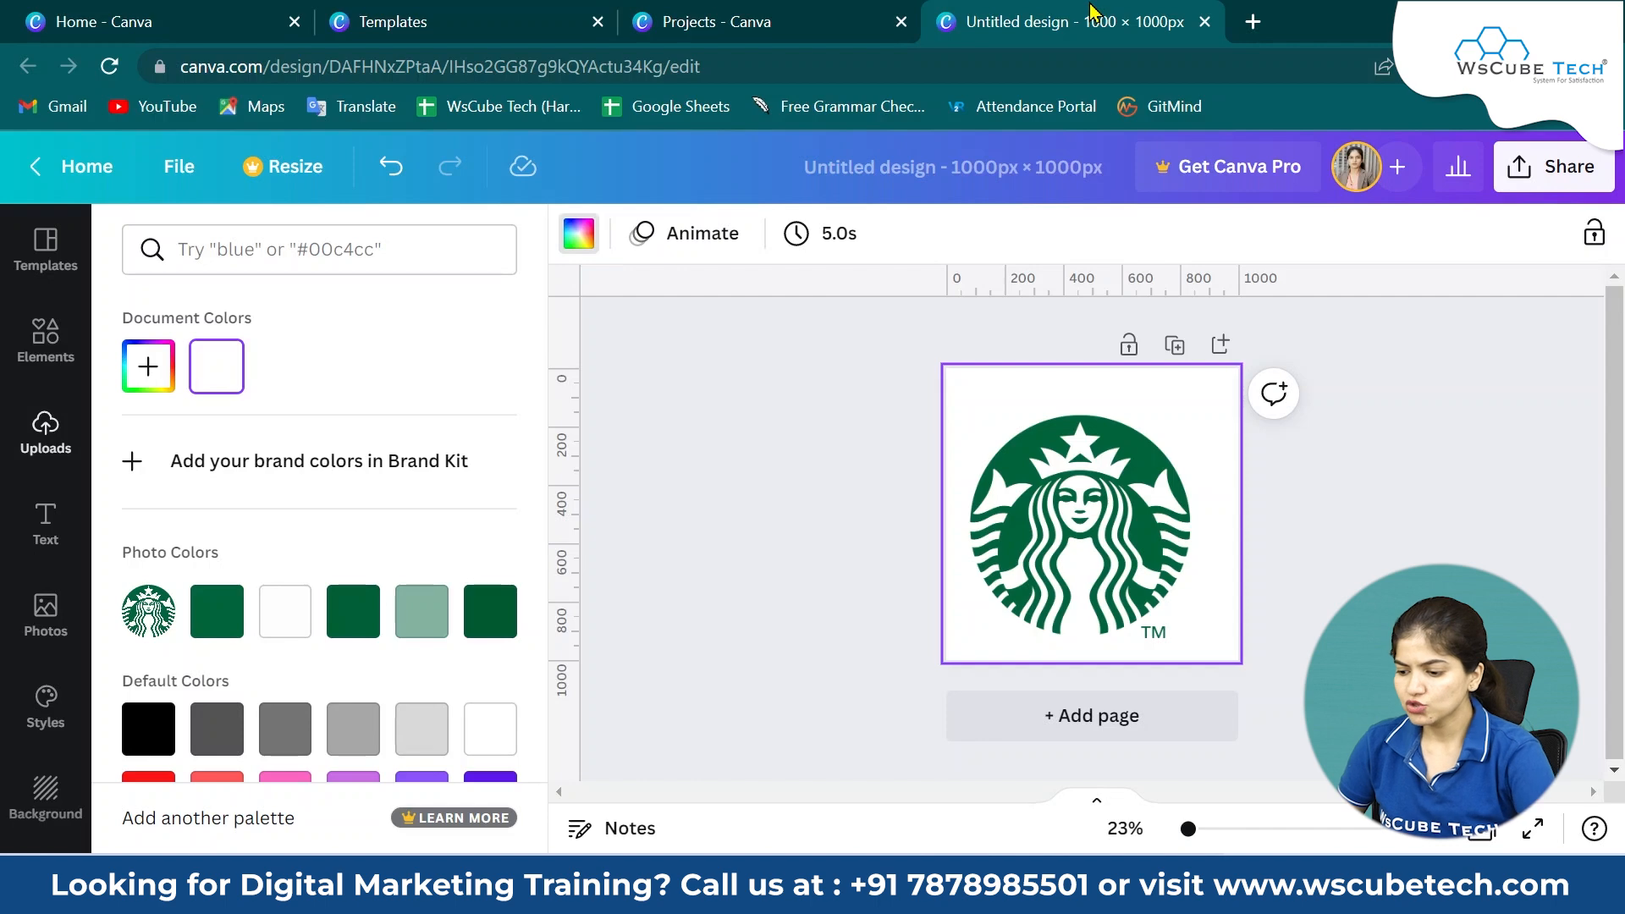
{"action": "left_click_drag", "start_coordinate": [1121, 501], "coordinate": [1138, 486]}
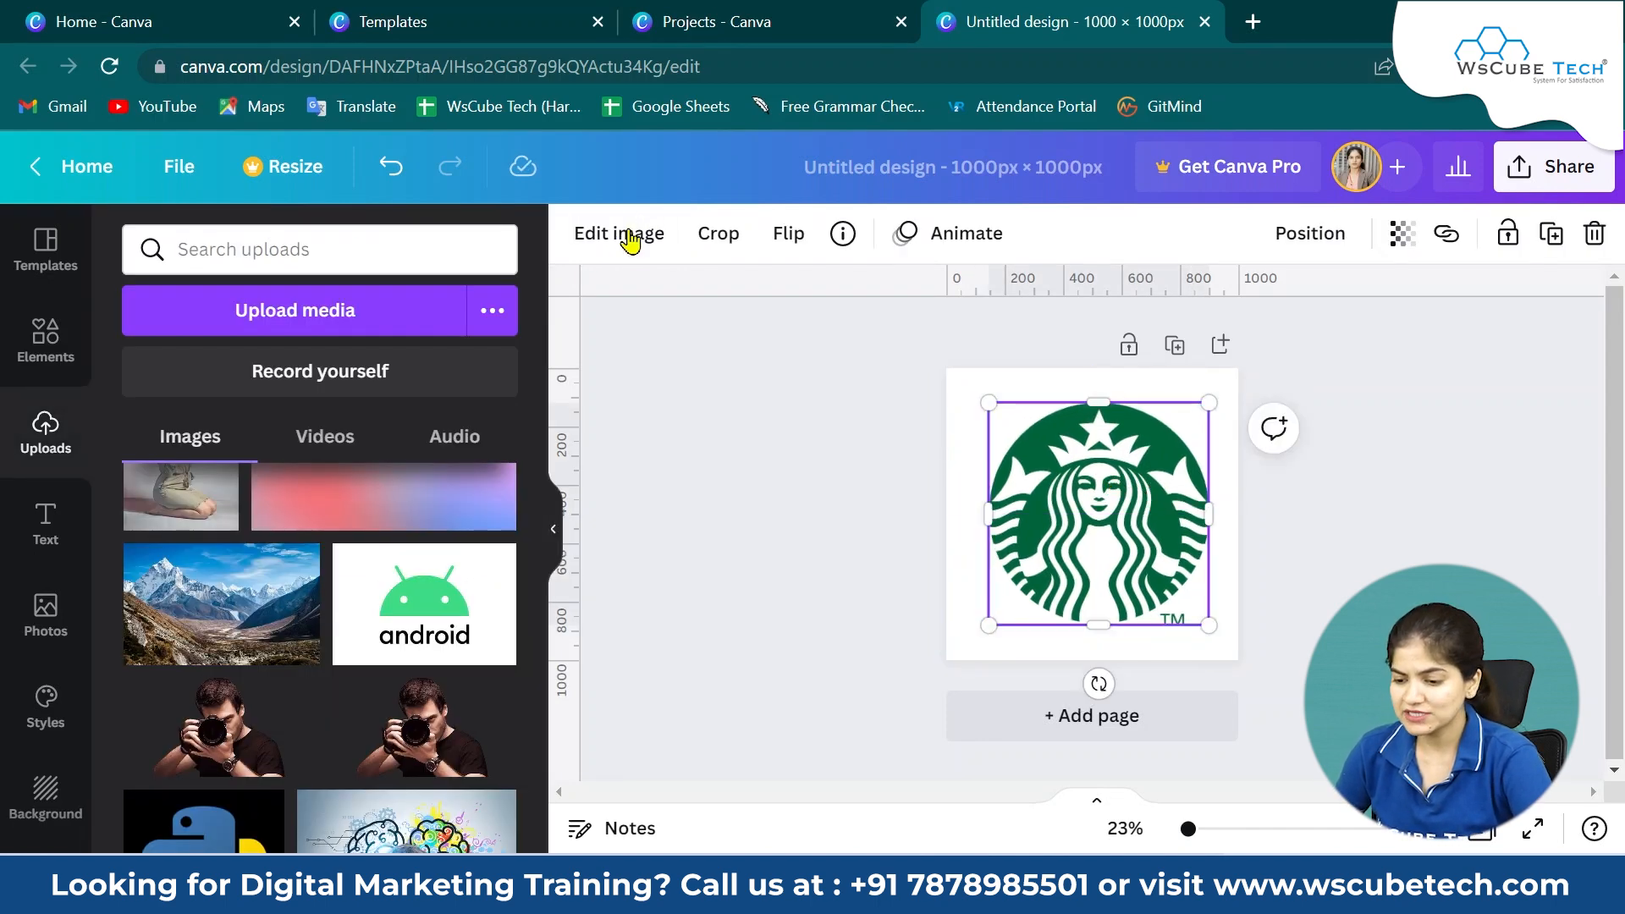
{"action": "left_click", "coordinate": [992, 386]}
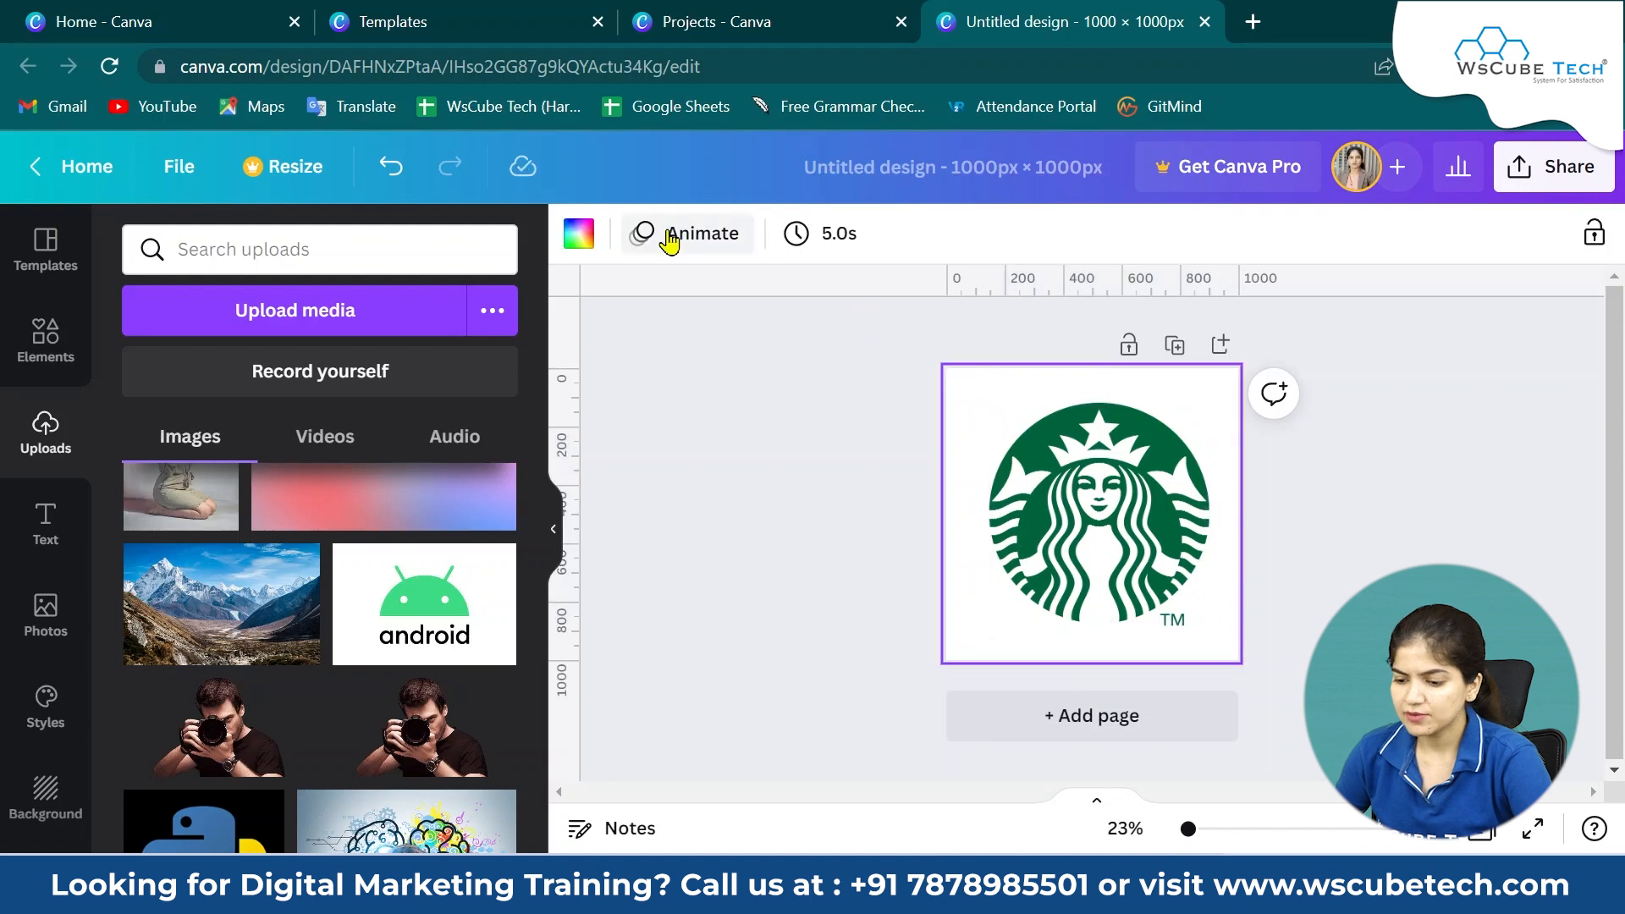
{"action": "left_click", "coordinate": [588, 237]}
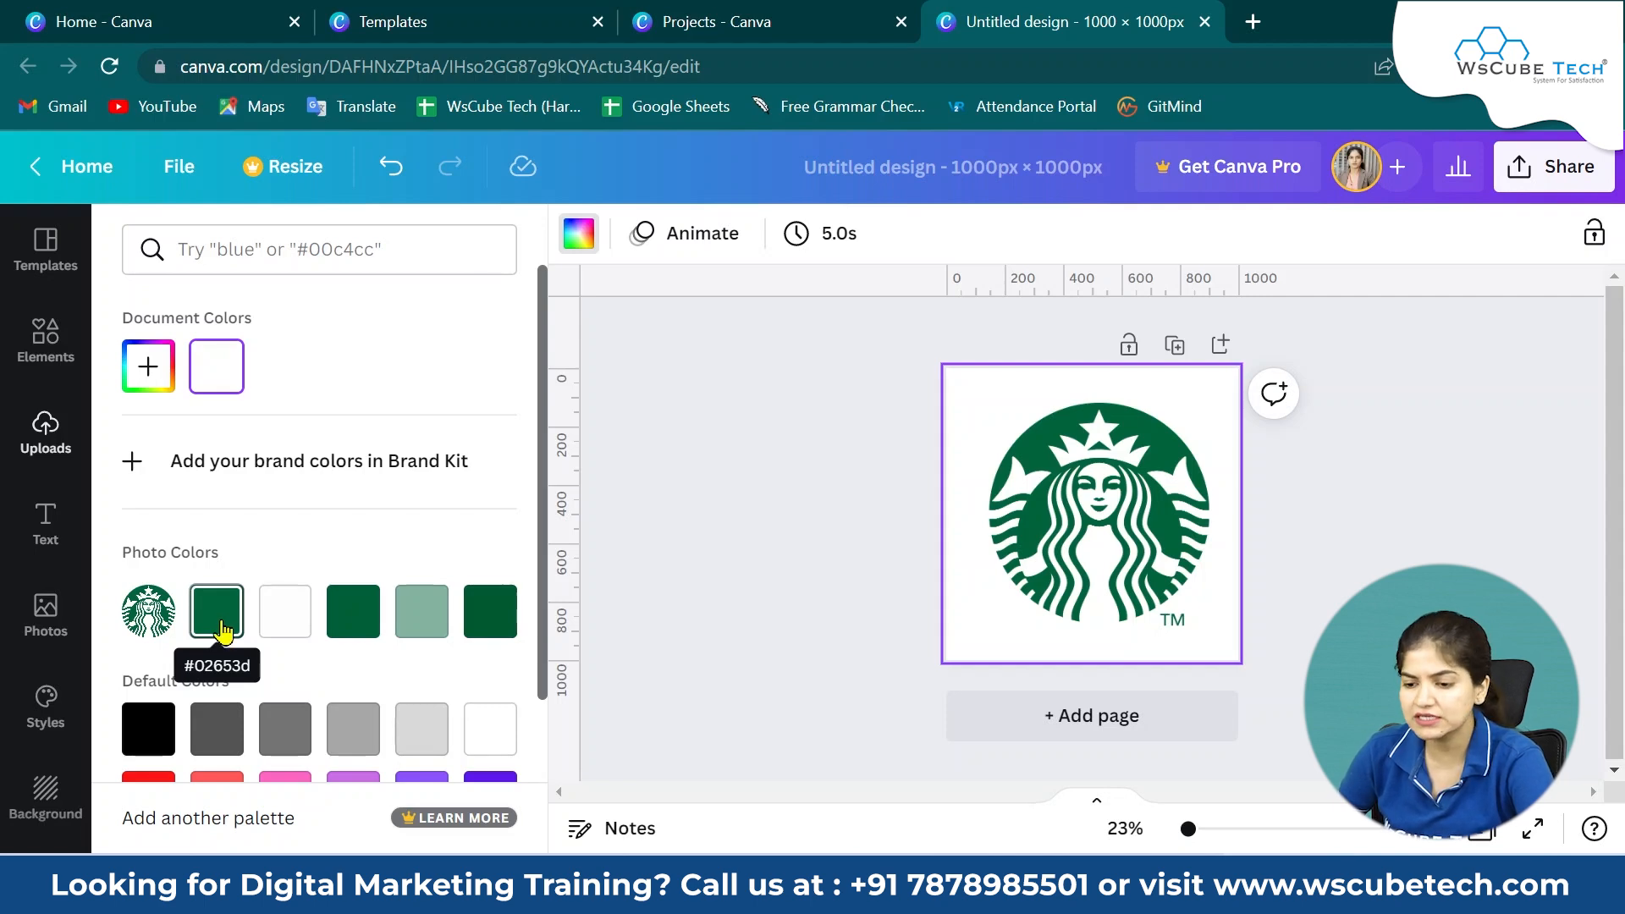
Filter the Pinterest pin templates by the logo's green custom colour #02653D.
{"action": "left_click", "coordinate": [378, 15]}
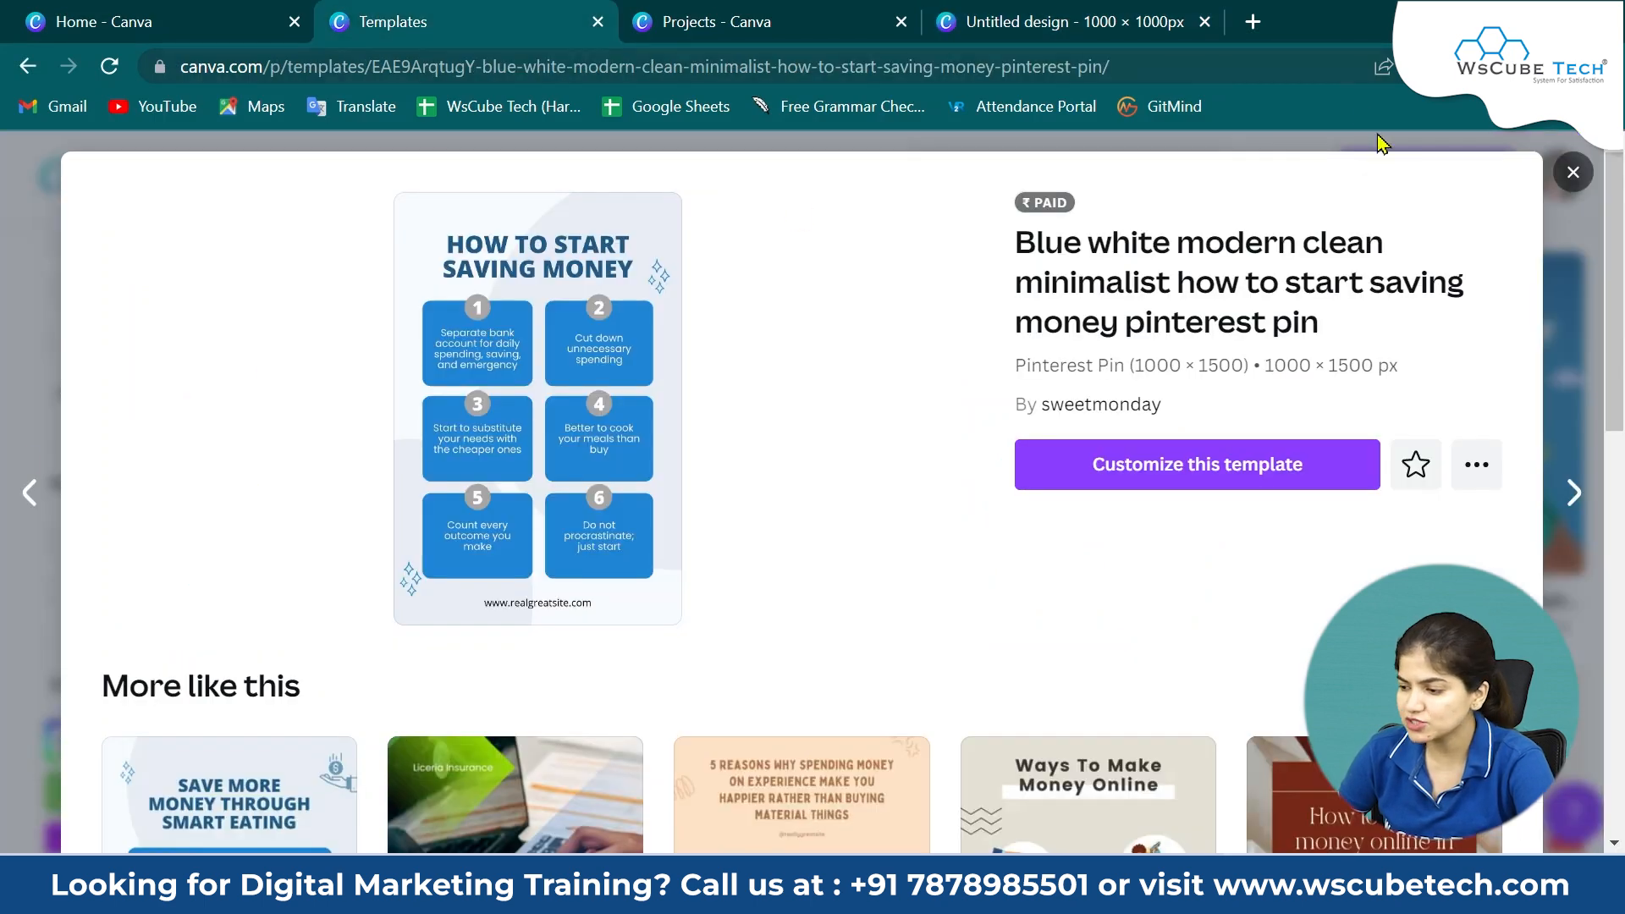
{"action": "left_click", "coordinate": [1573, 173]}
{"action": "scroll", "coordinate": [126, 610], "scroll_direction": "down", "scroll_amount": 1}
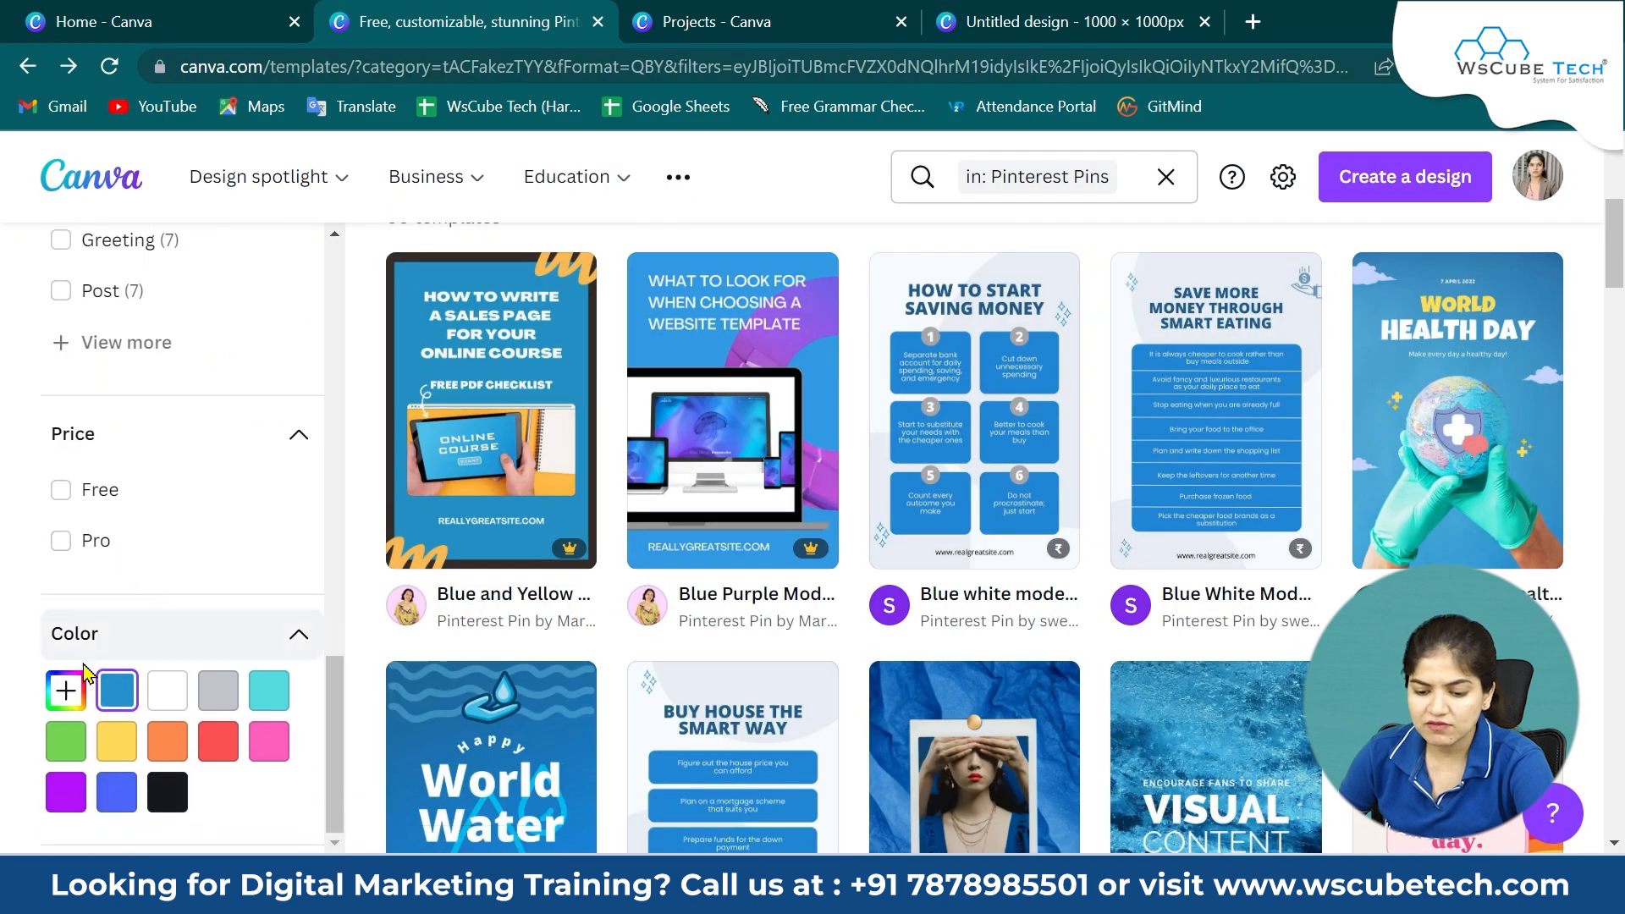
{"action": "left_click", "coordinate": [66, 696]}
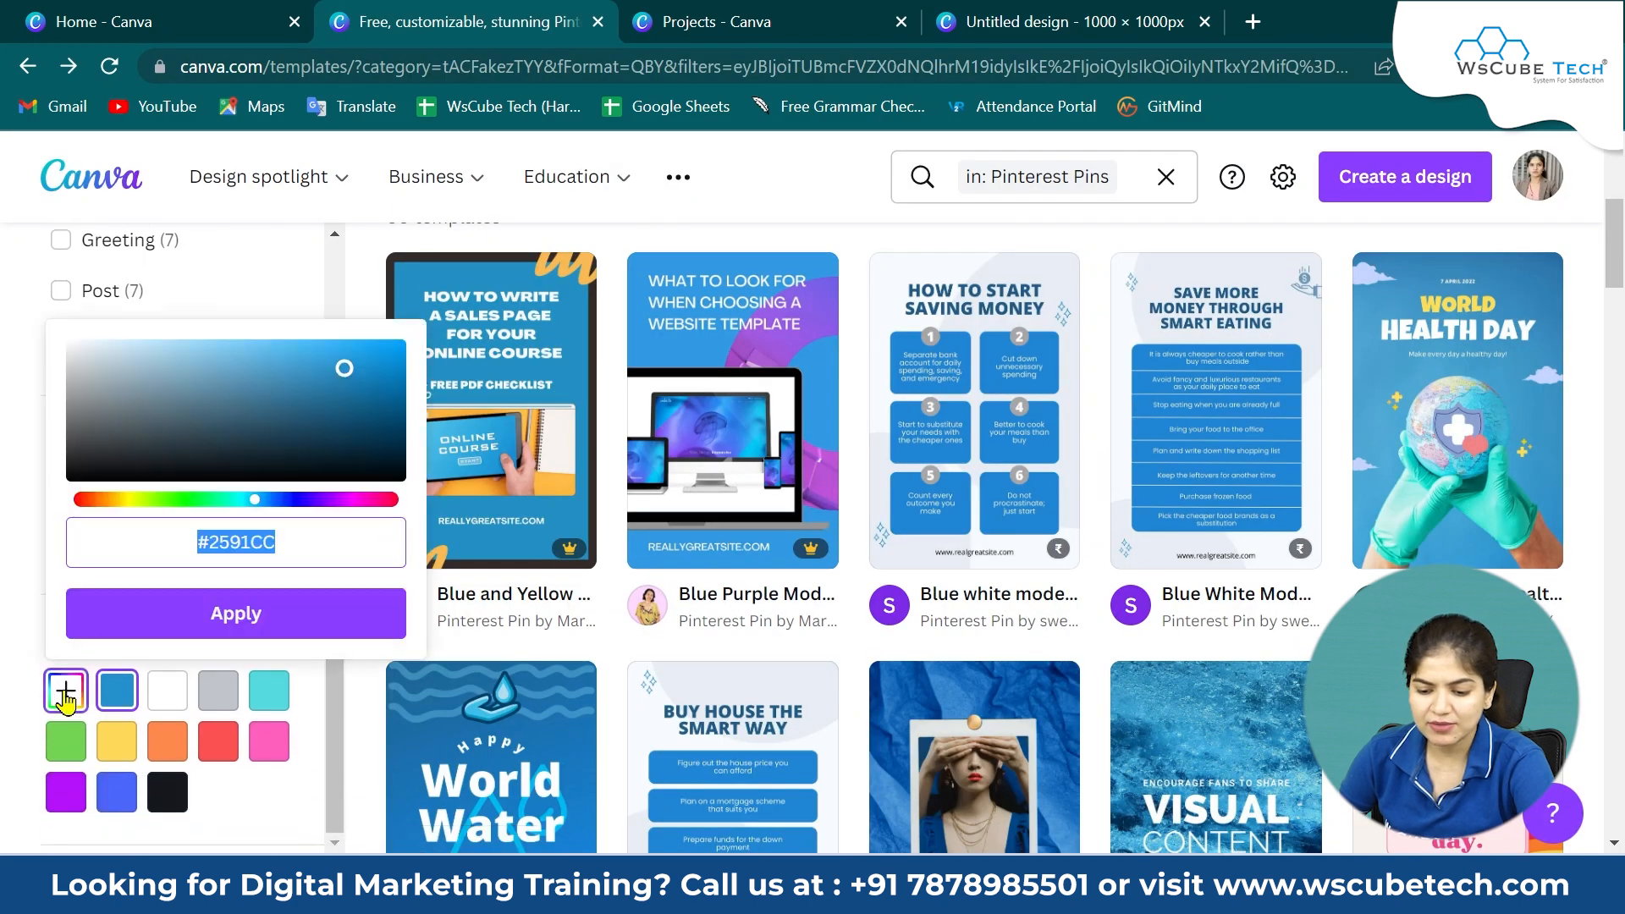
{"action": "left_click", "coordinate": [1079, 19]}
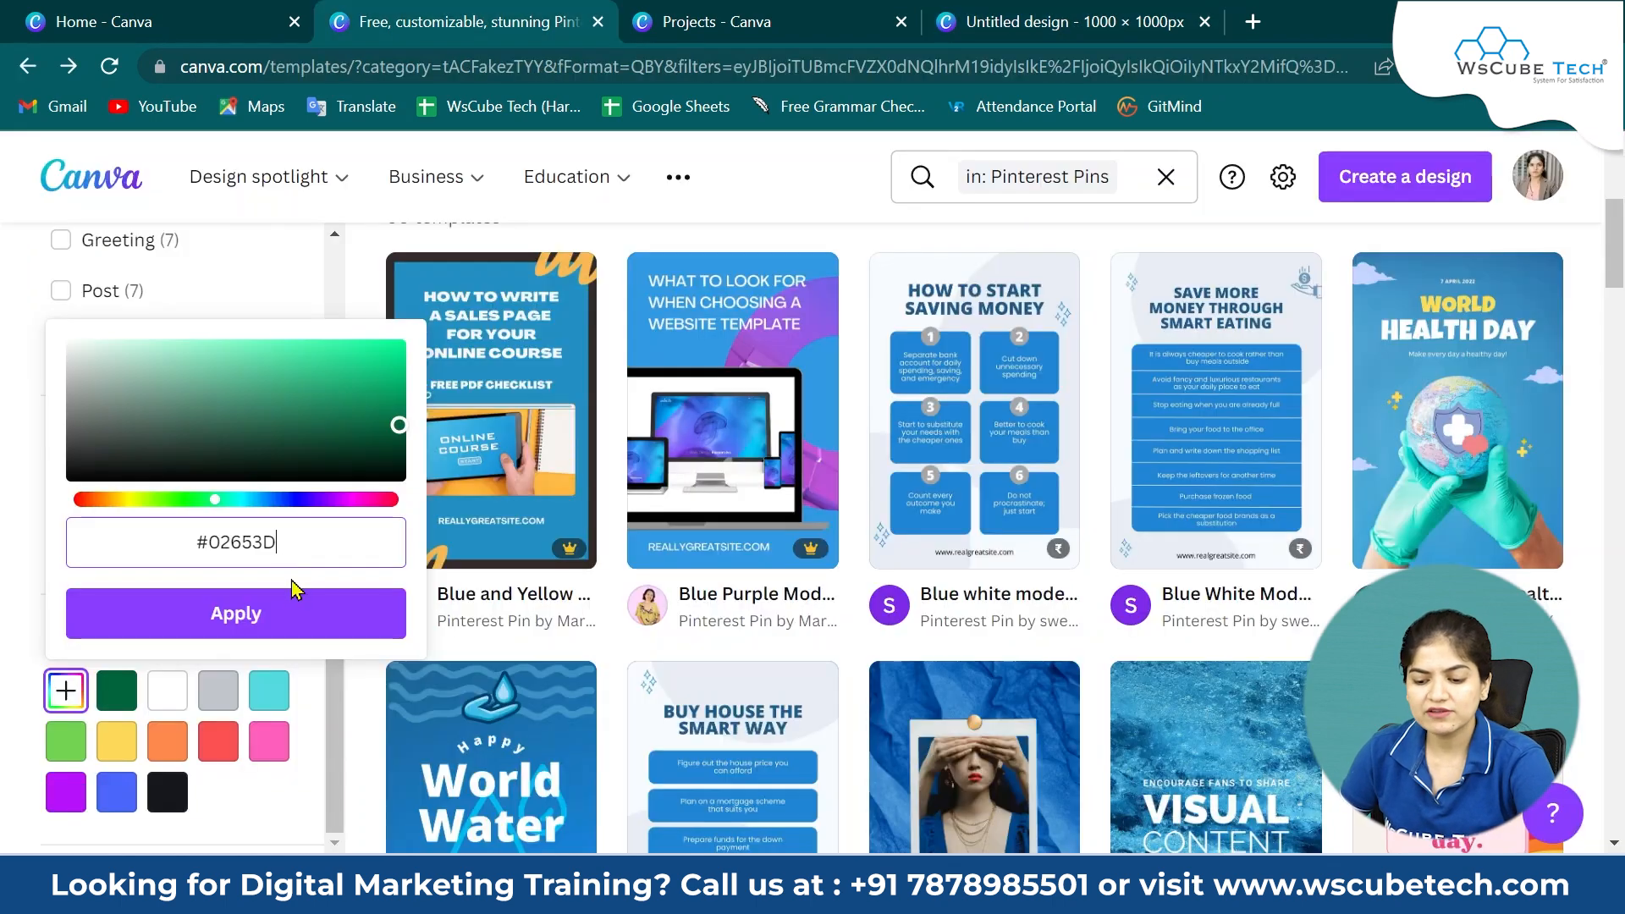
{"action": "left_click", "coordinate": [290, 611]}
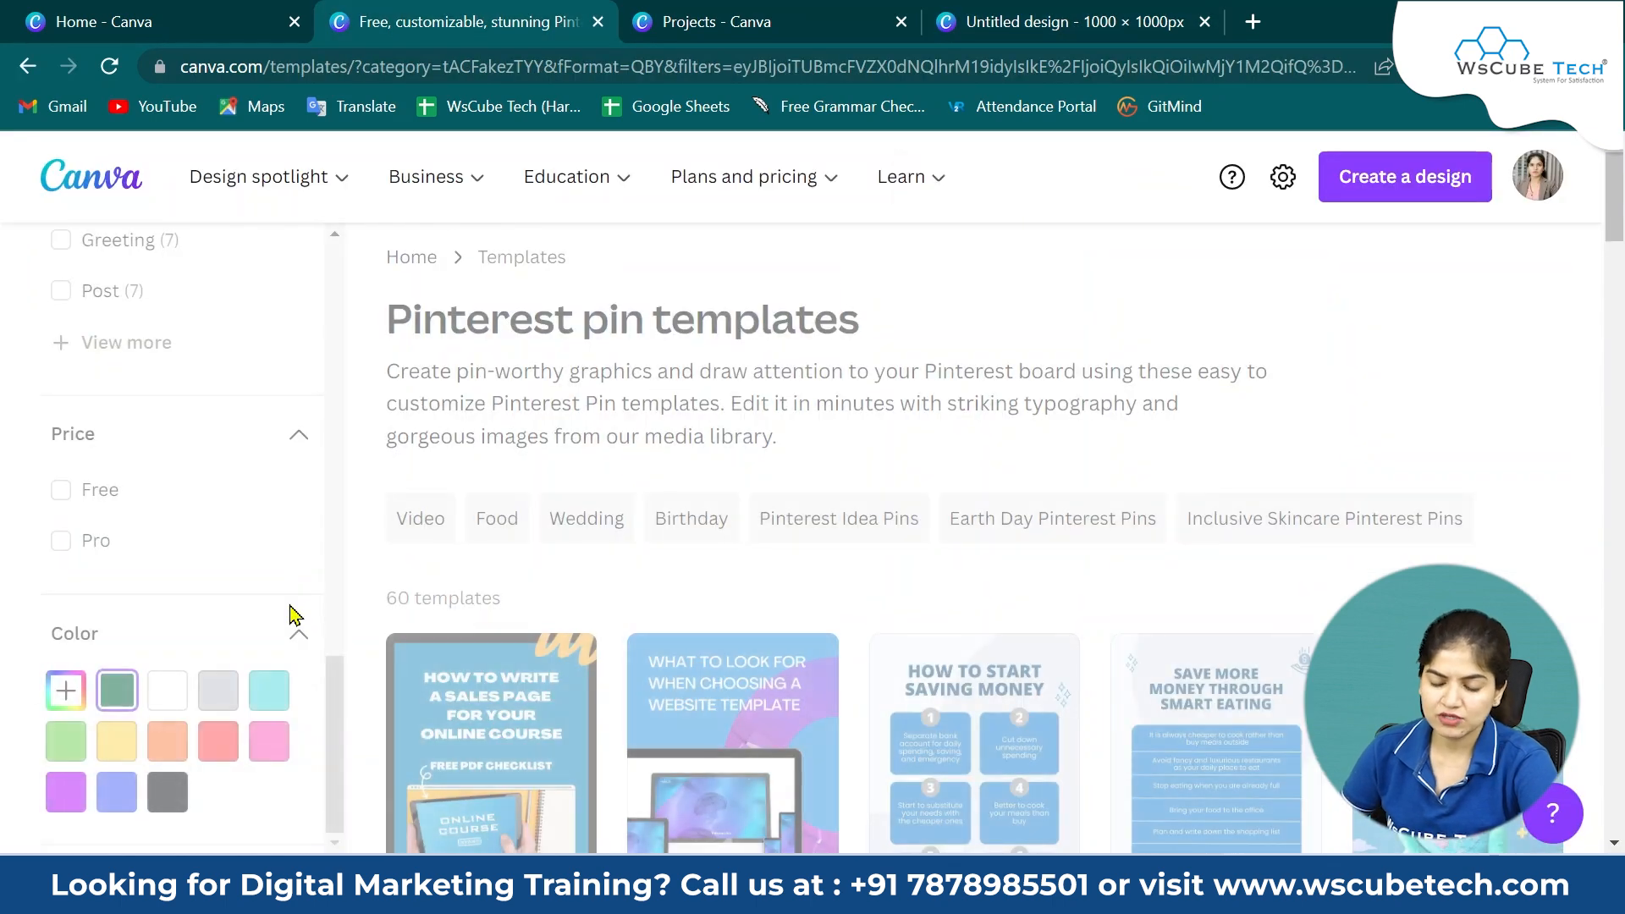
Browse the green-filtered Pinterest pin templates and return to the design.
{"action": "scroll", "coordinate": [290, 611], "scroll_direction": "down", "scroll_amount": 5}
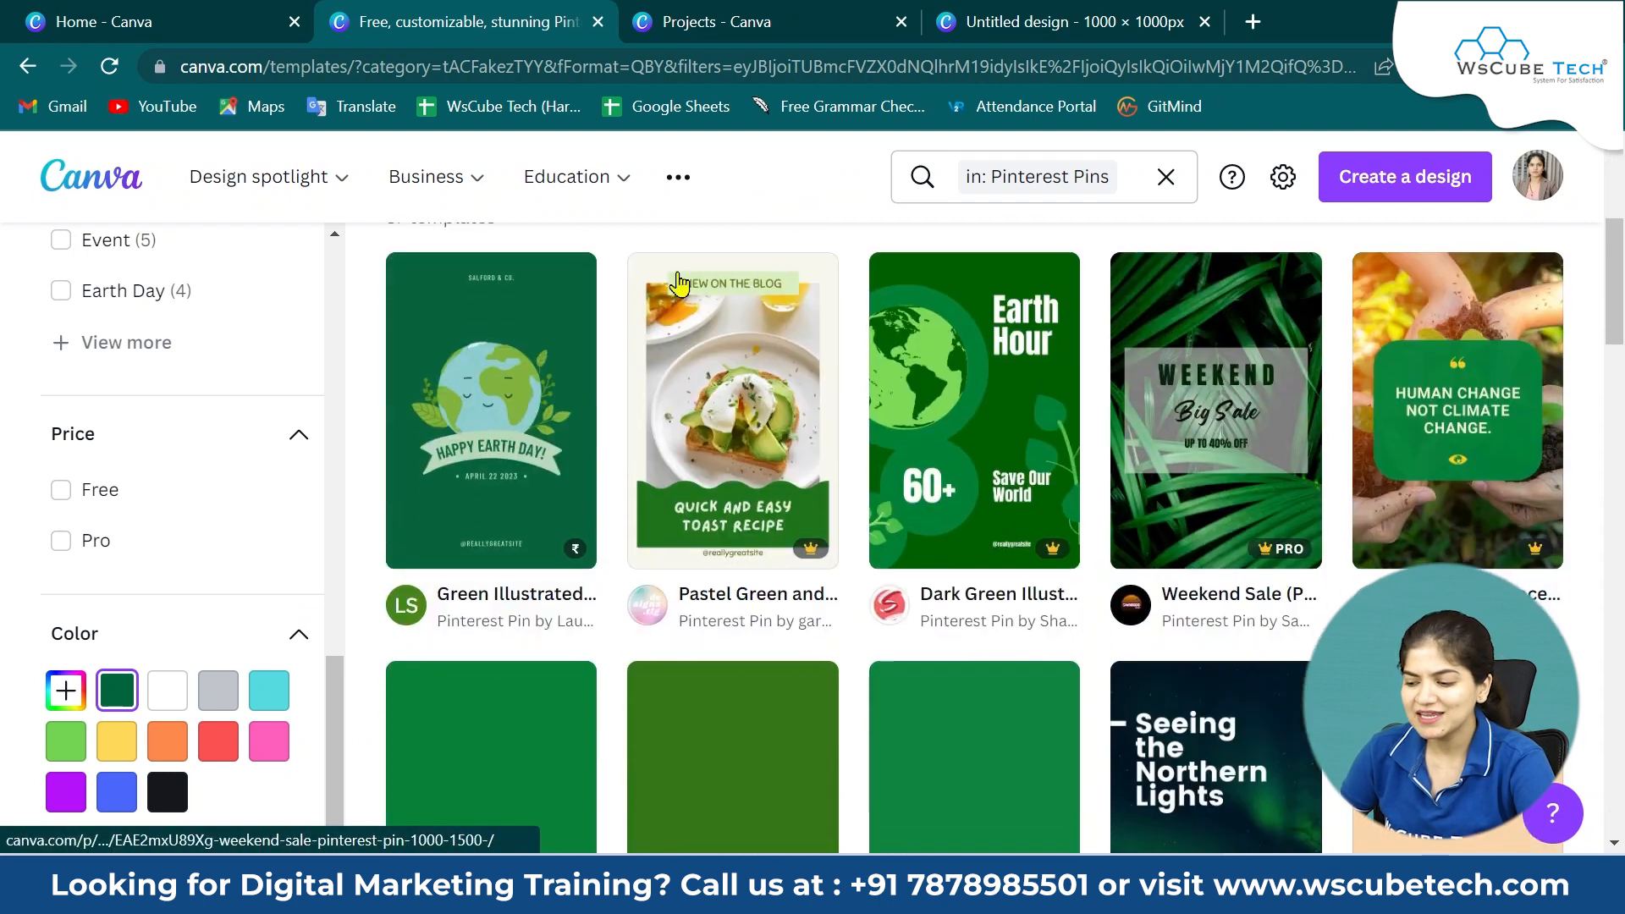
{"action": "scroll", "coordinate": [110, 648], "scroll_direction": "up", "scroll_amount": 1}
{"action": "scroll", "coordinate": [110, 647], "scroll_direction": "down", "scroll_amount": 4}
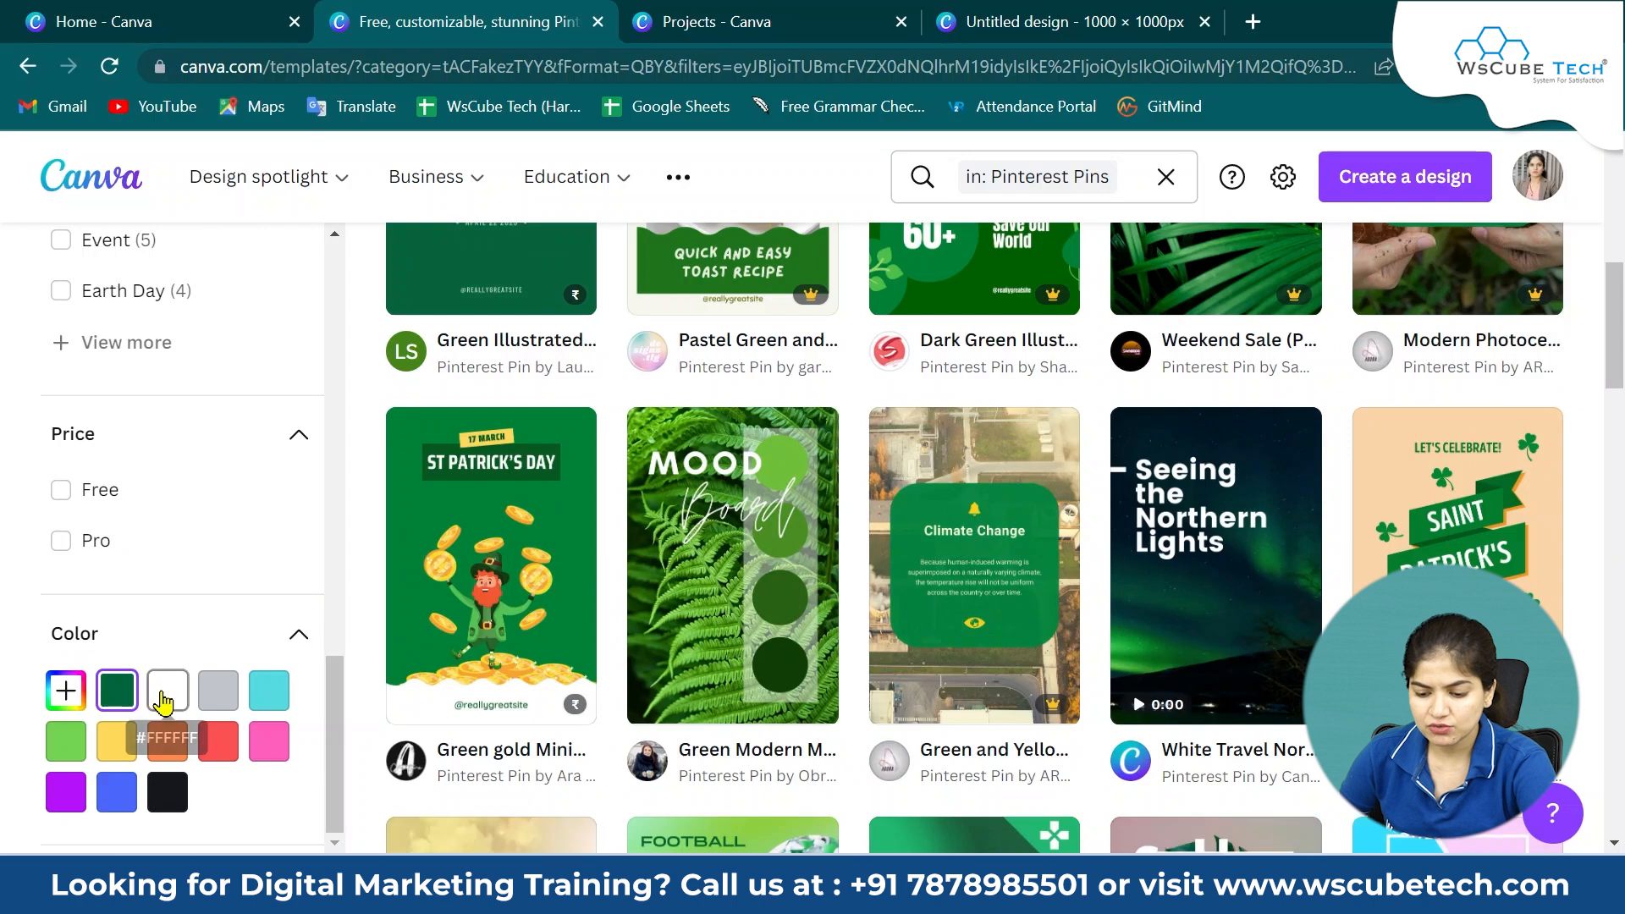
{"action": "left_click", "coordinate": [163, 701]}
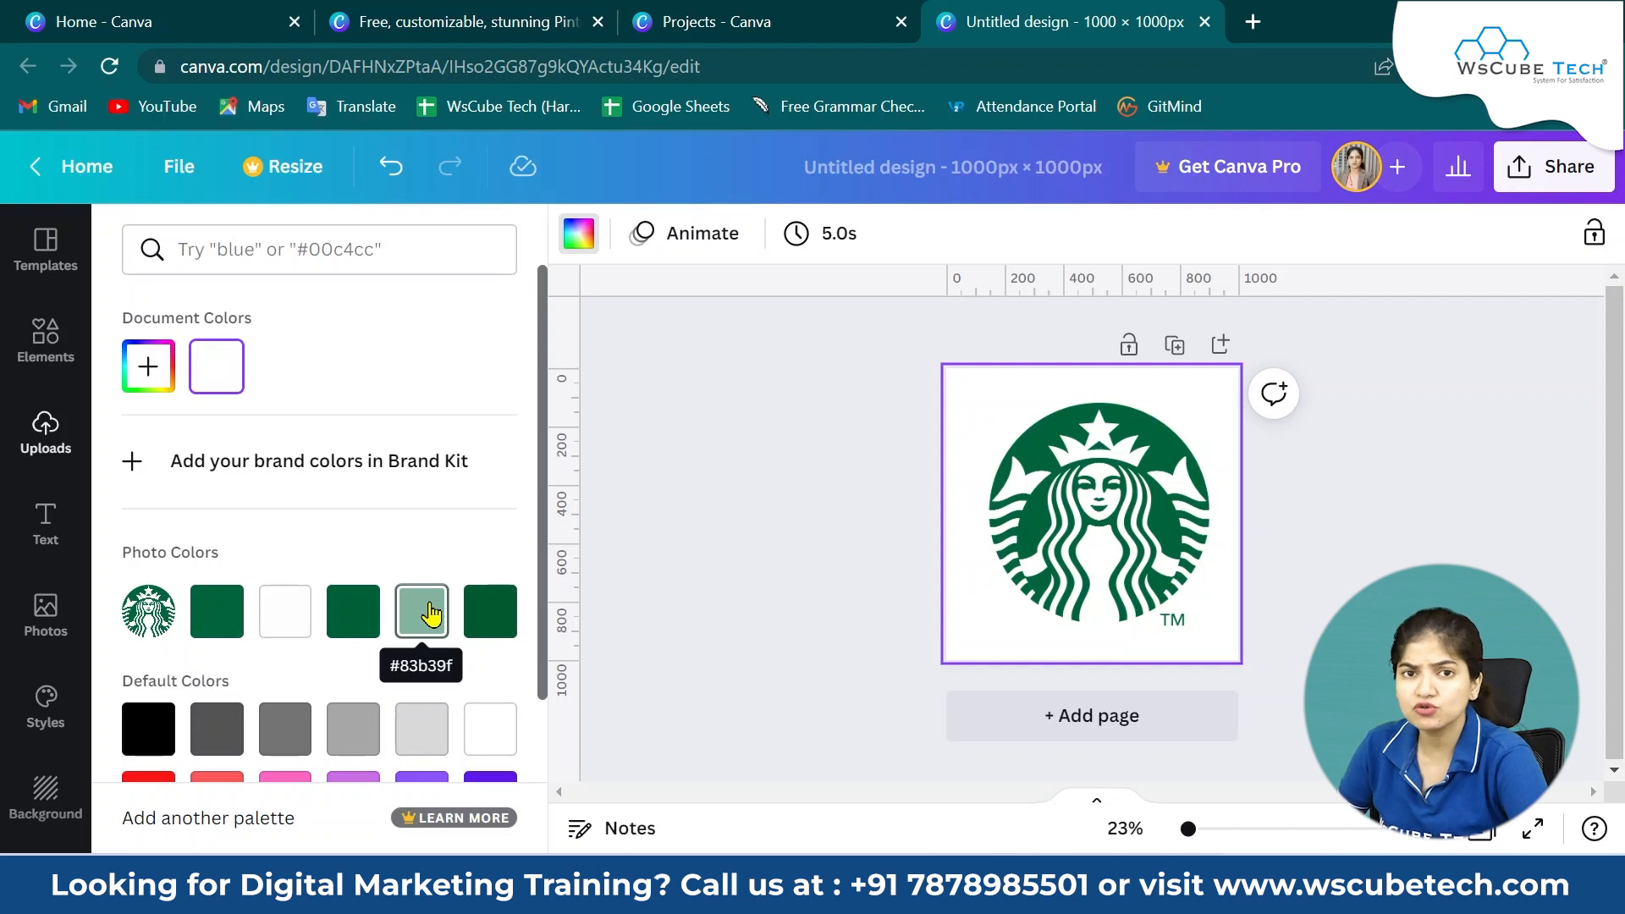
{"action": "left_click", "coordinate": [433, 19]}
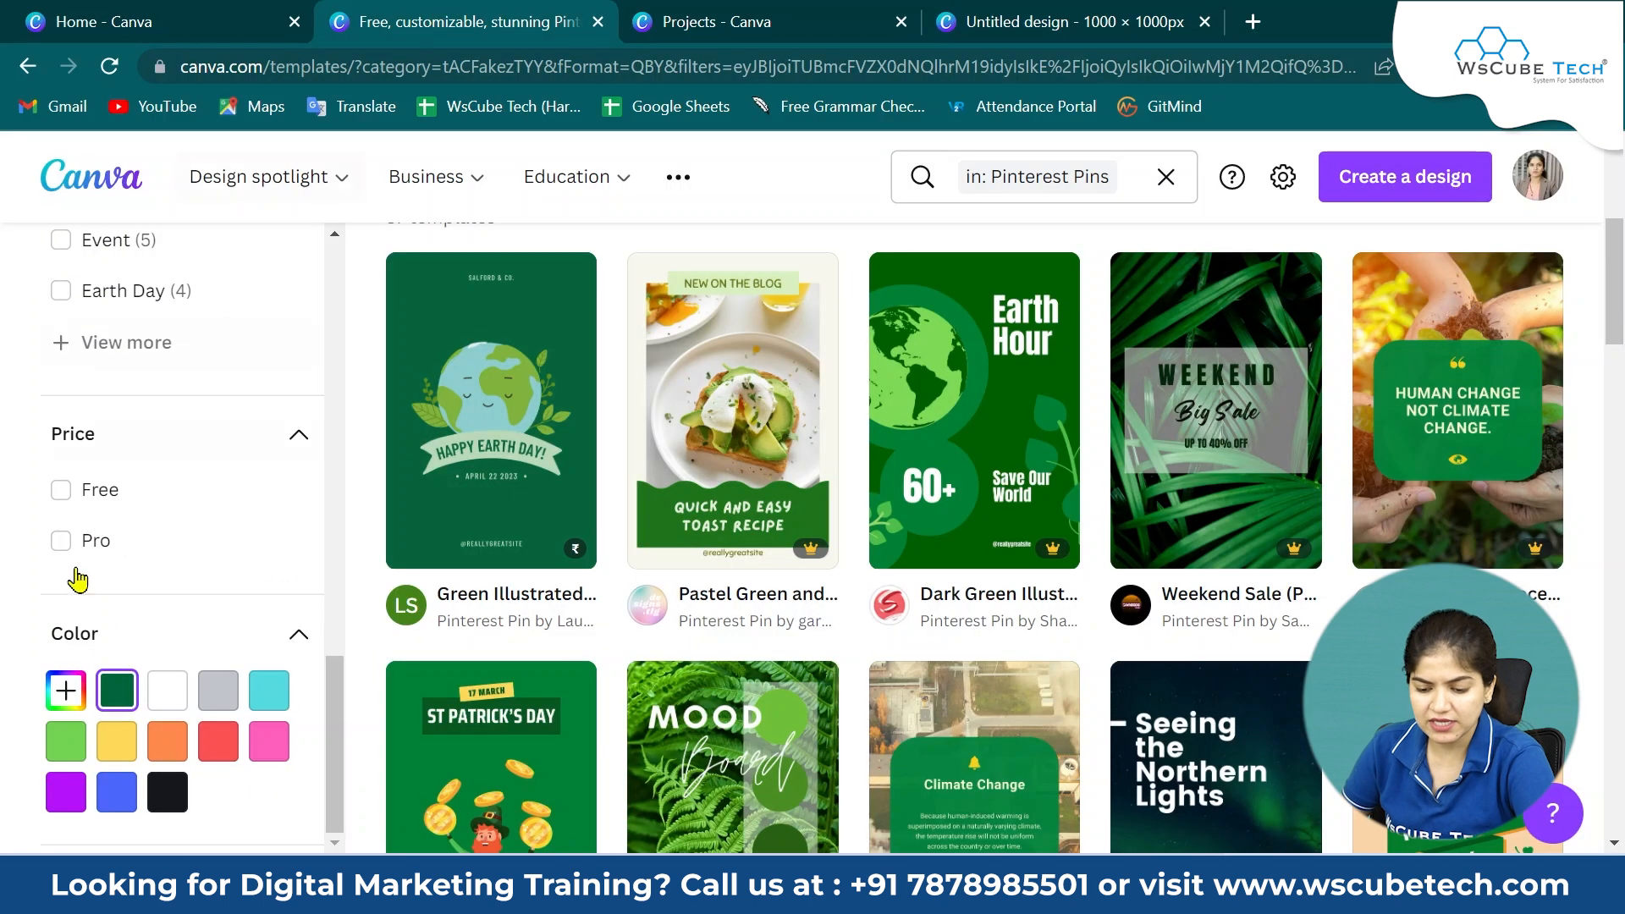
{"action": "left_click", "coordinate": [66, 690]}
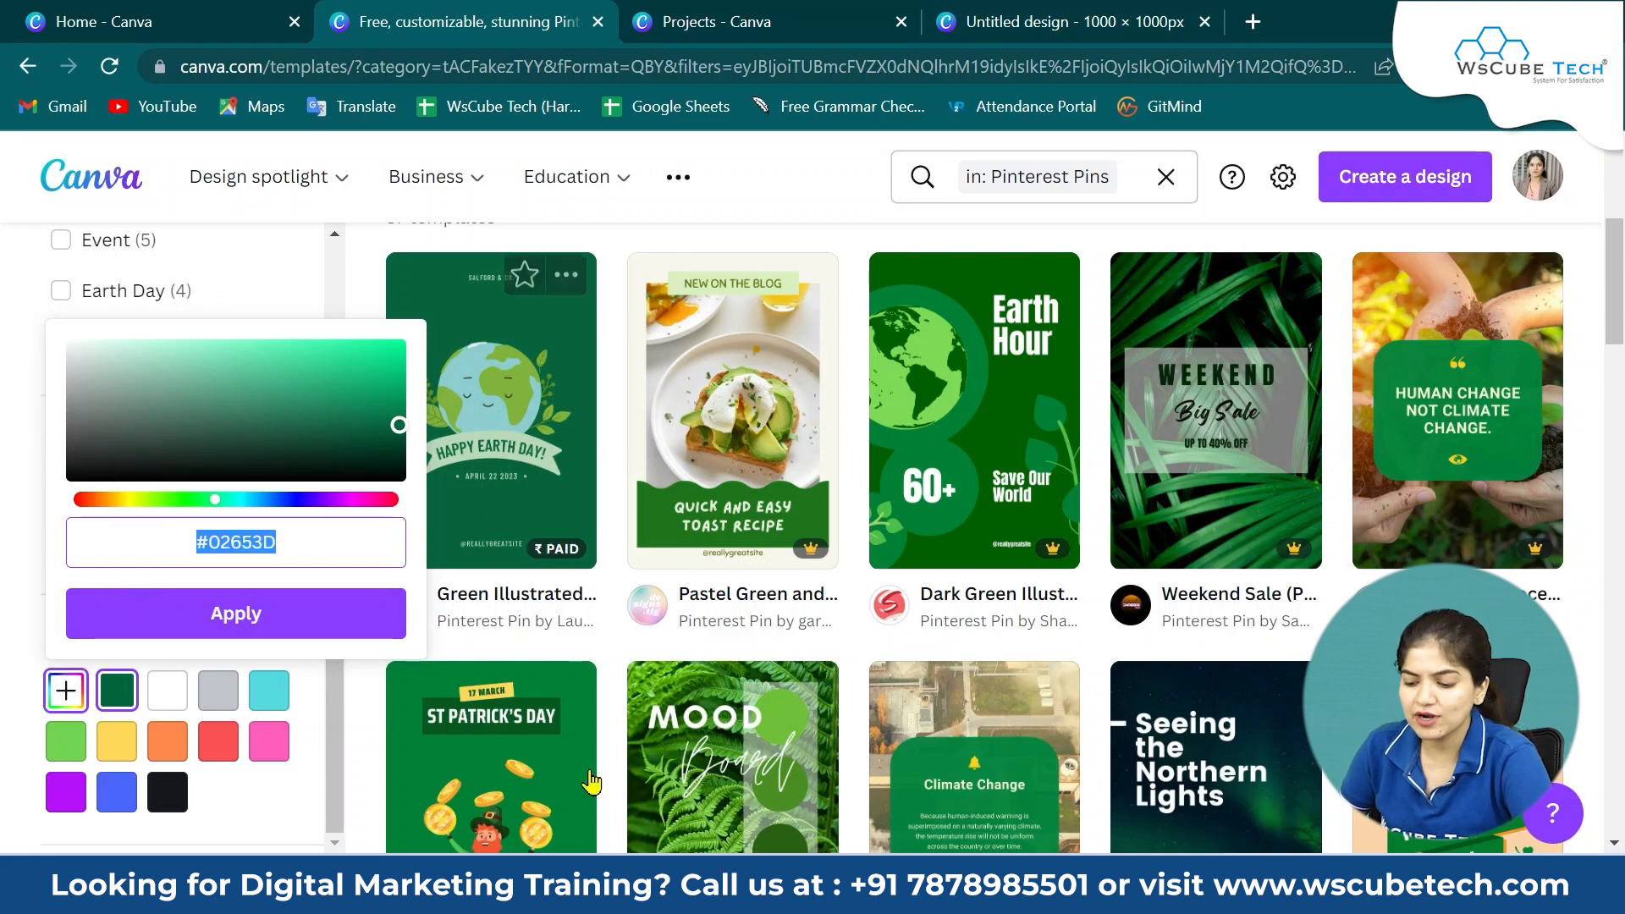
{"action": "scroll", "coordinate": [973, 542], "scroll_direction": "down", "scroll_amount": 6}
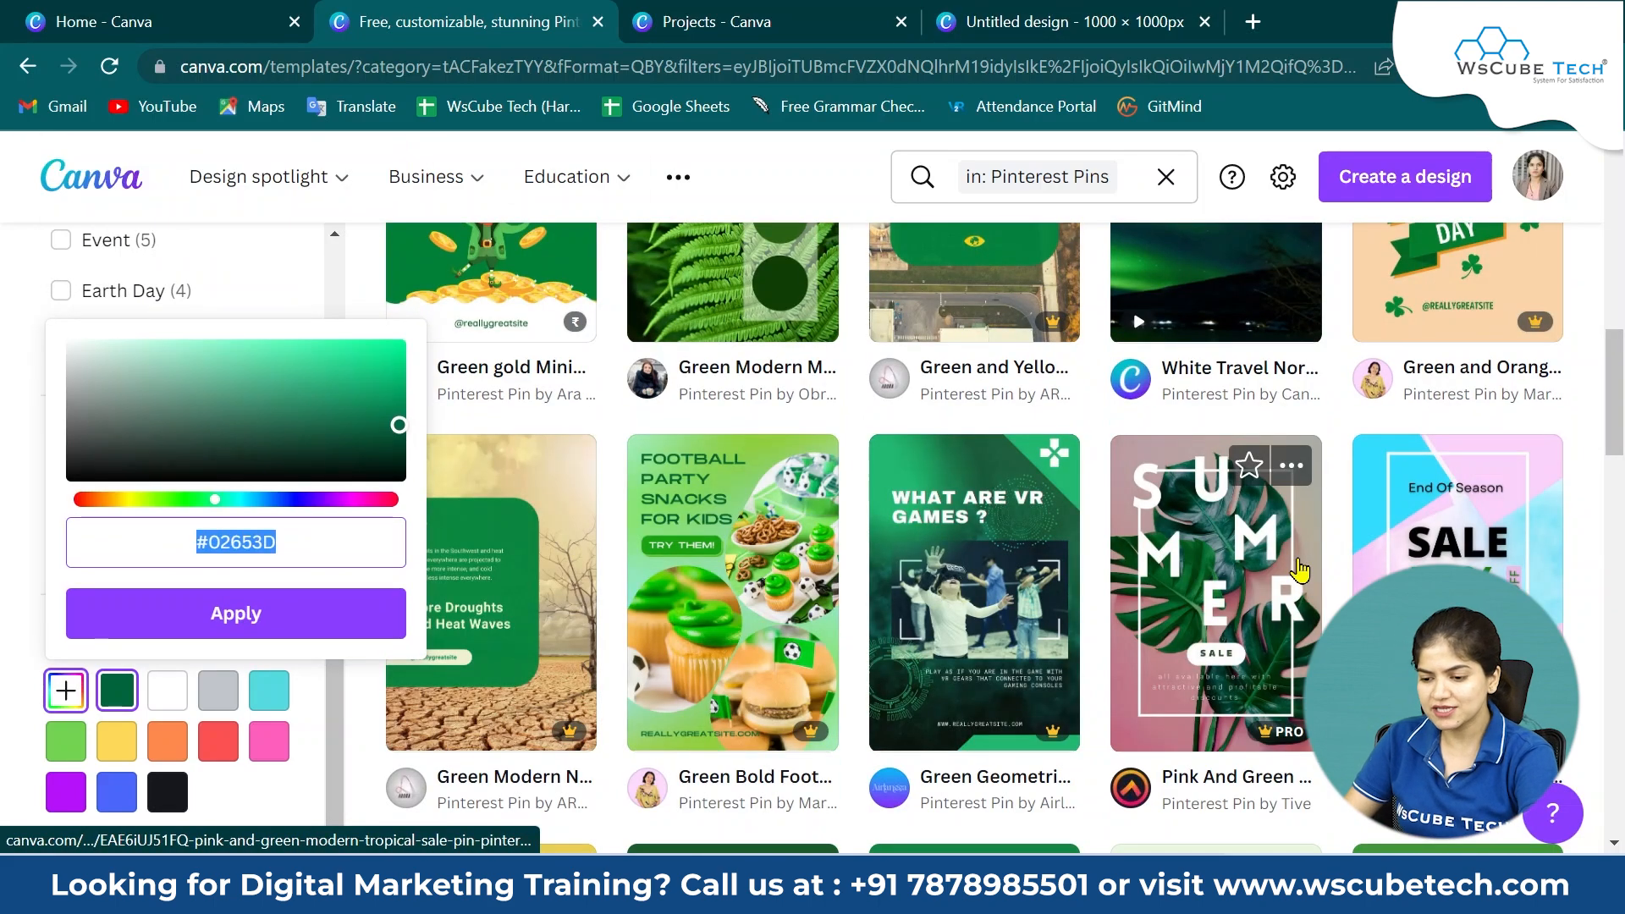
{"action": "scroll", "coordinate": [833, 628], "scroll_direction": "up", "scroll_amount": 8}
{"action": "left_click", "coordinate": [1436, 398]}
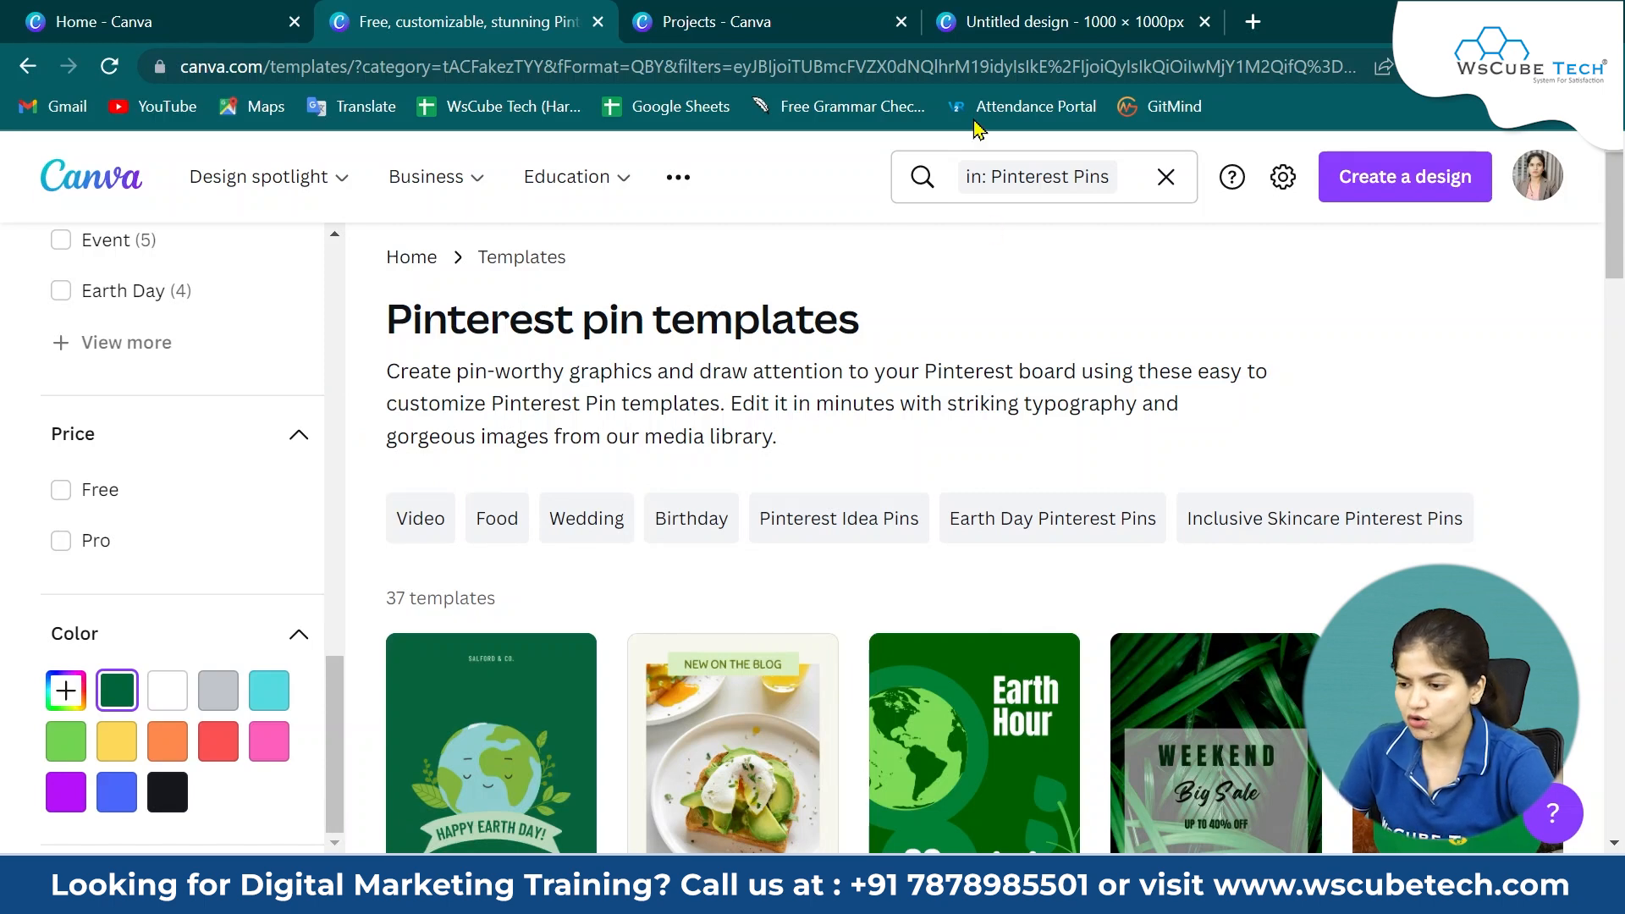
{"action": "left_click", "coordinate": [1010, 25]}
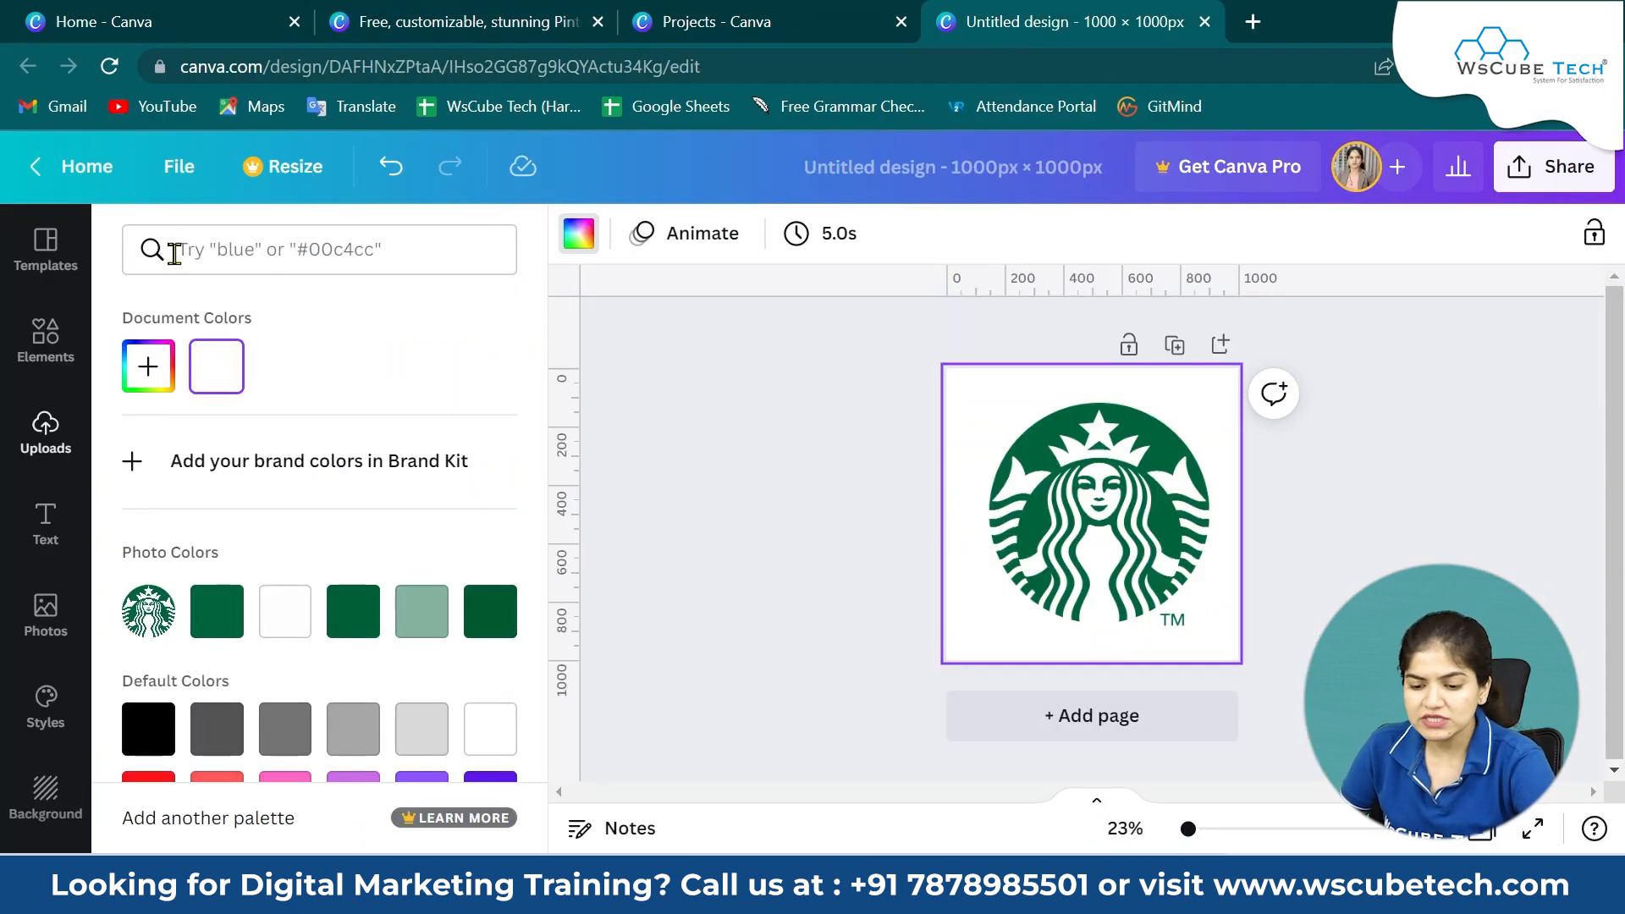
{"action": "left_click", "coordinate": [42, 269]}
{"action": "scroll", "coordinate": [259, 622], "scroll_direction": "down", "scroll_amount": 3}
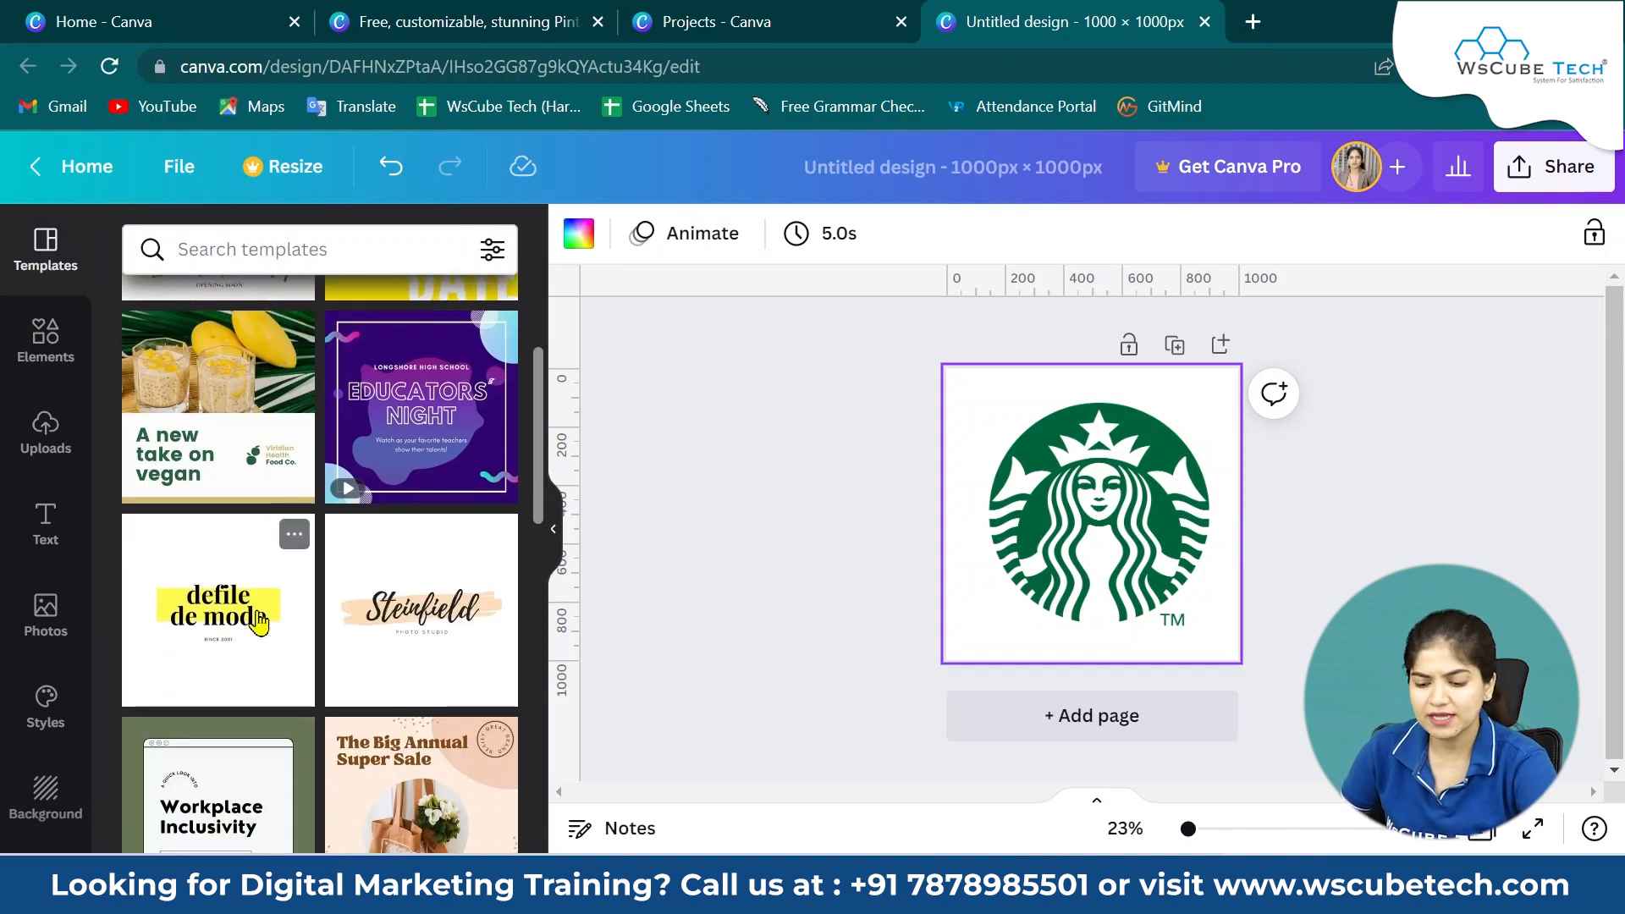
{"action": "scroll", "coordinate": [258, 622], "scroll_direction": "down", "scroll_amount": 7}
{"action": "scroll", "coordinate": [258, 622], "scroll_direction": "up", "scroll_amount": 4}
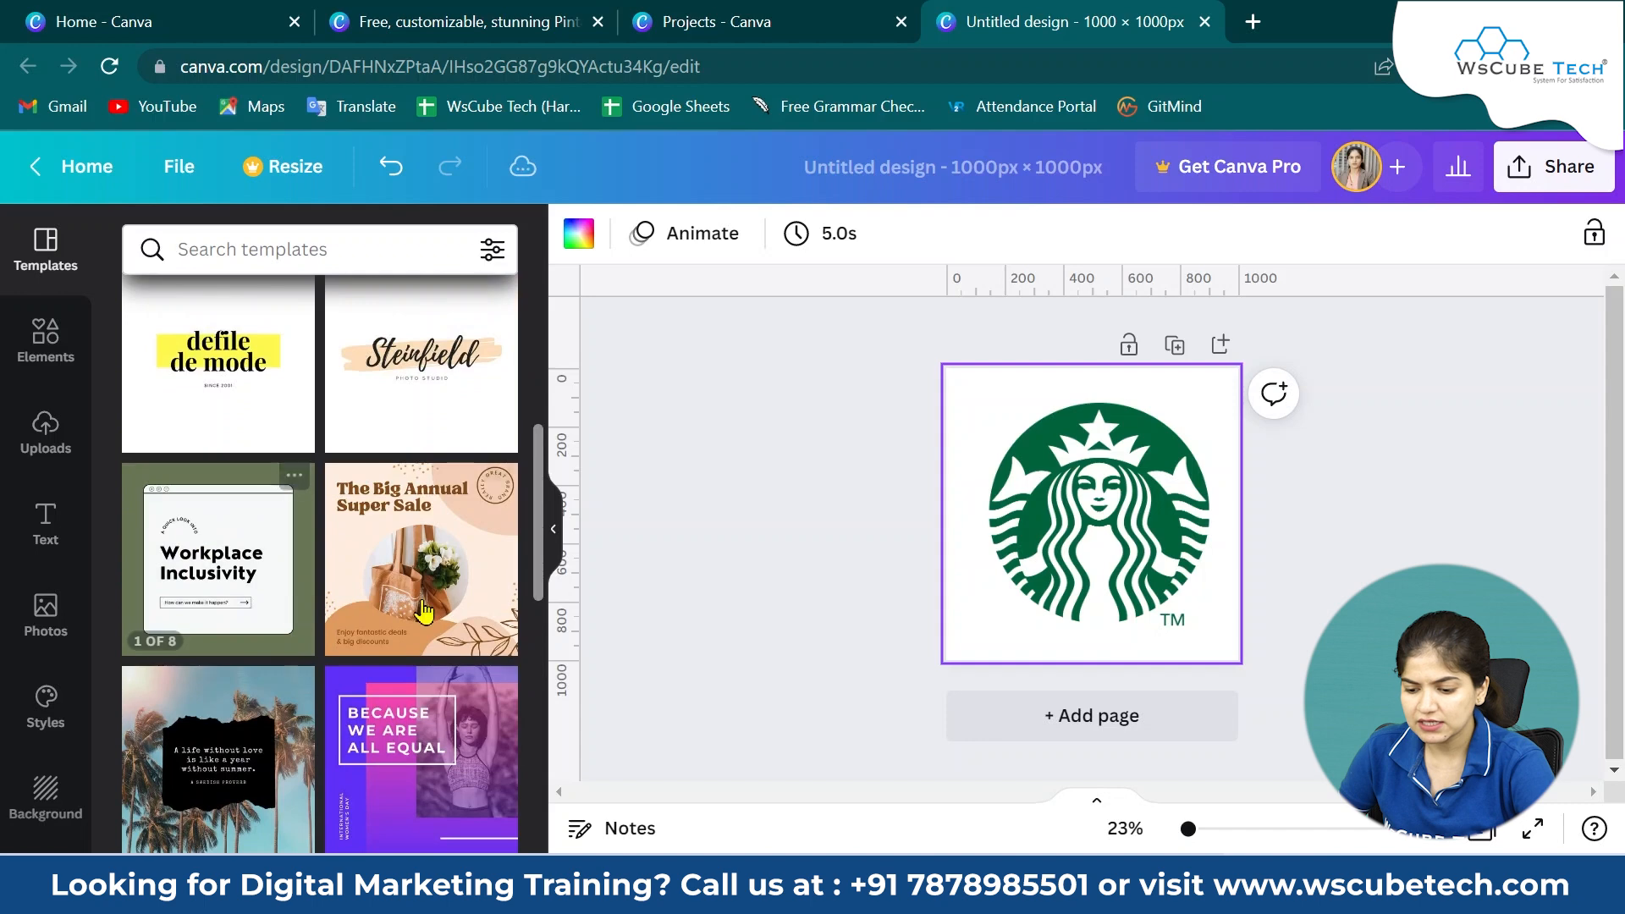
{"action": "left_click", "coordinate": [437, 593]}
{"action": "scroll", "coordinate": [437, 592], "scroll_direction": "up", "scroll_amount": 4}
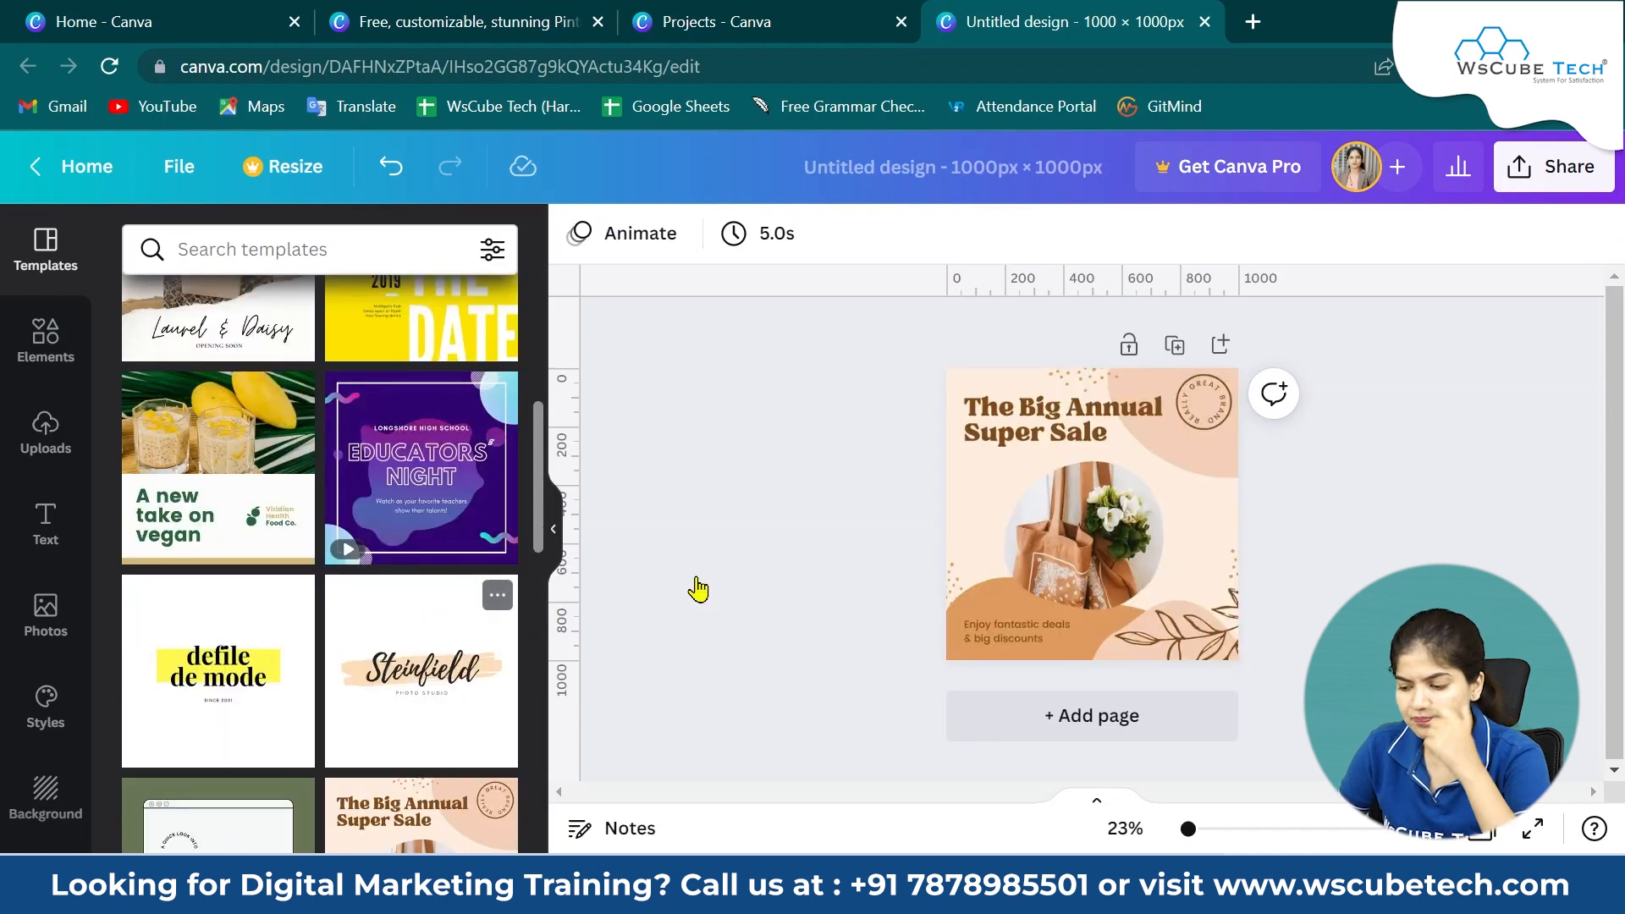
{"action": "key", "text": "ctrl+z"}
Add a new blank second page to the design.
{"action": "left_click", "coordinate": [1173, 347]}
{"action": "left_click", "coordinate": [1182, 520]}
{"action": "key", "text": "Delete"}
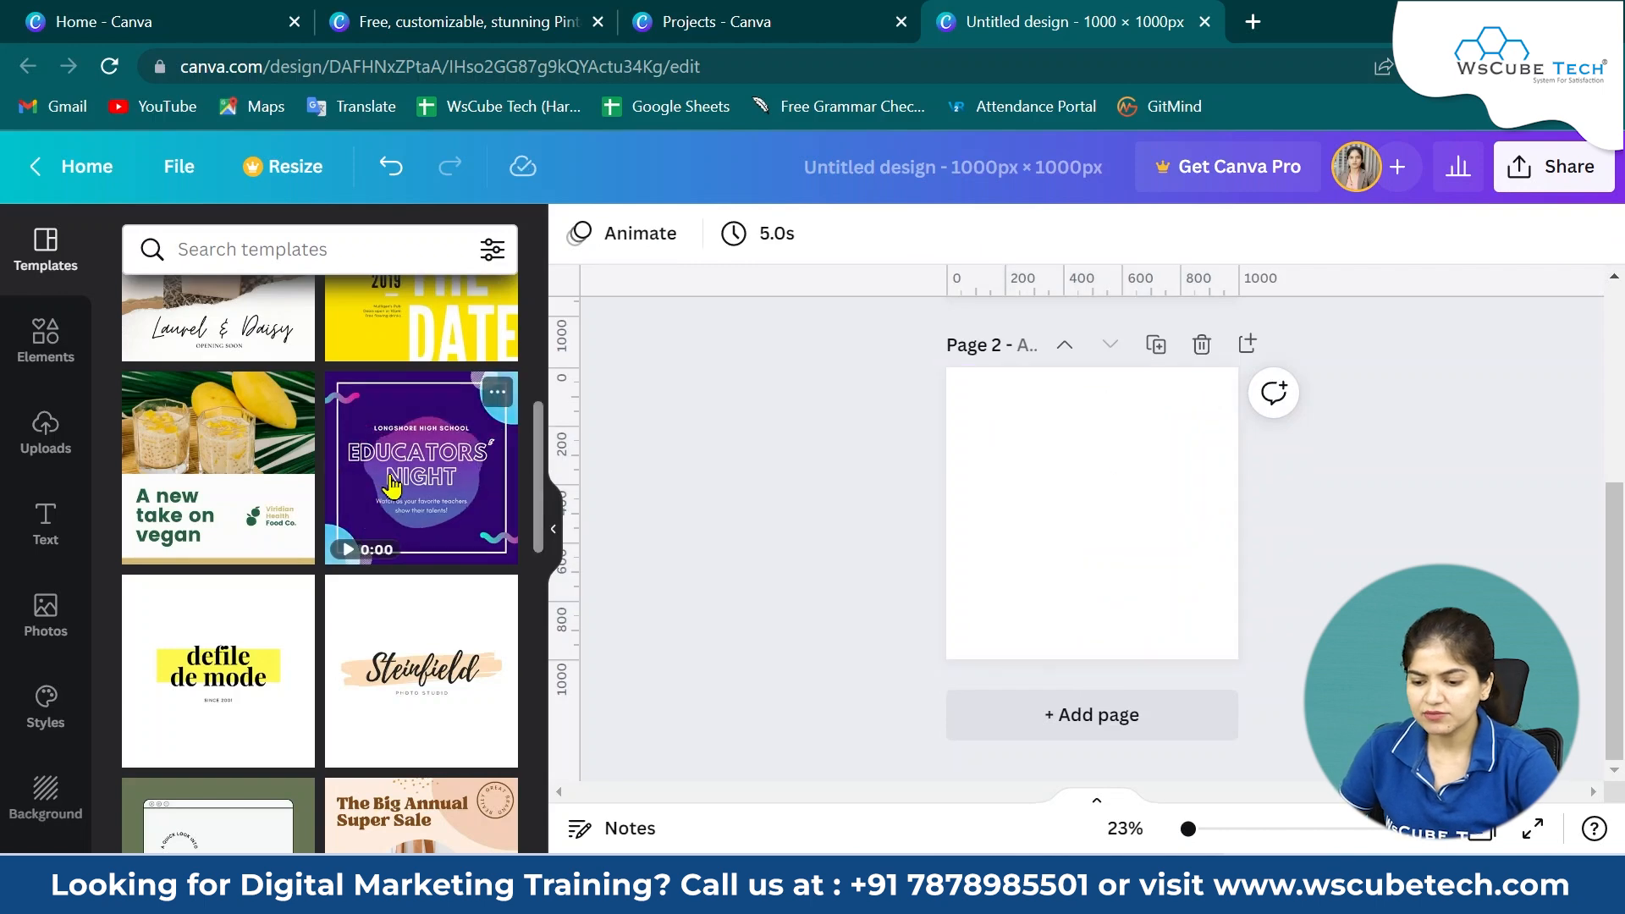
Apply the purple 'Happy Raksha Bandhan' template to the second page.
{"action": "scroll", "coordinate": [375, 674], "scroll_direction": "down", "scroll_amount": 3}
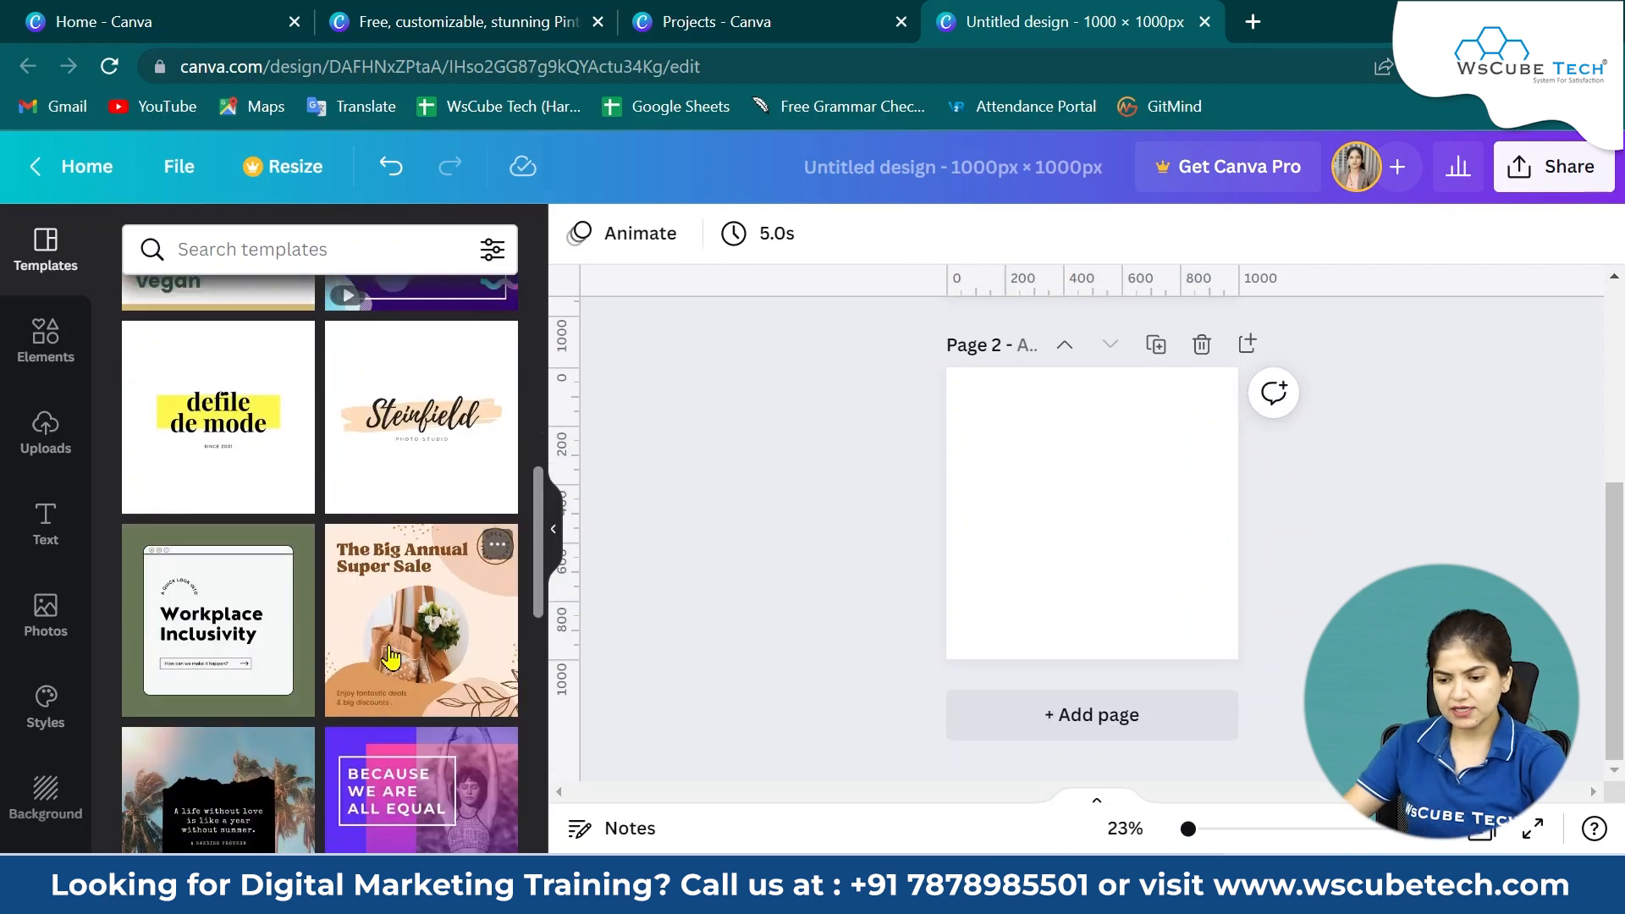
{"action": "scroll", "coordinate": [389, 656], "scroll_direction": "down", "scroll_amount": 5}
{"action": "left_click", "coordinate": [397, 593]}
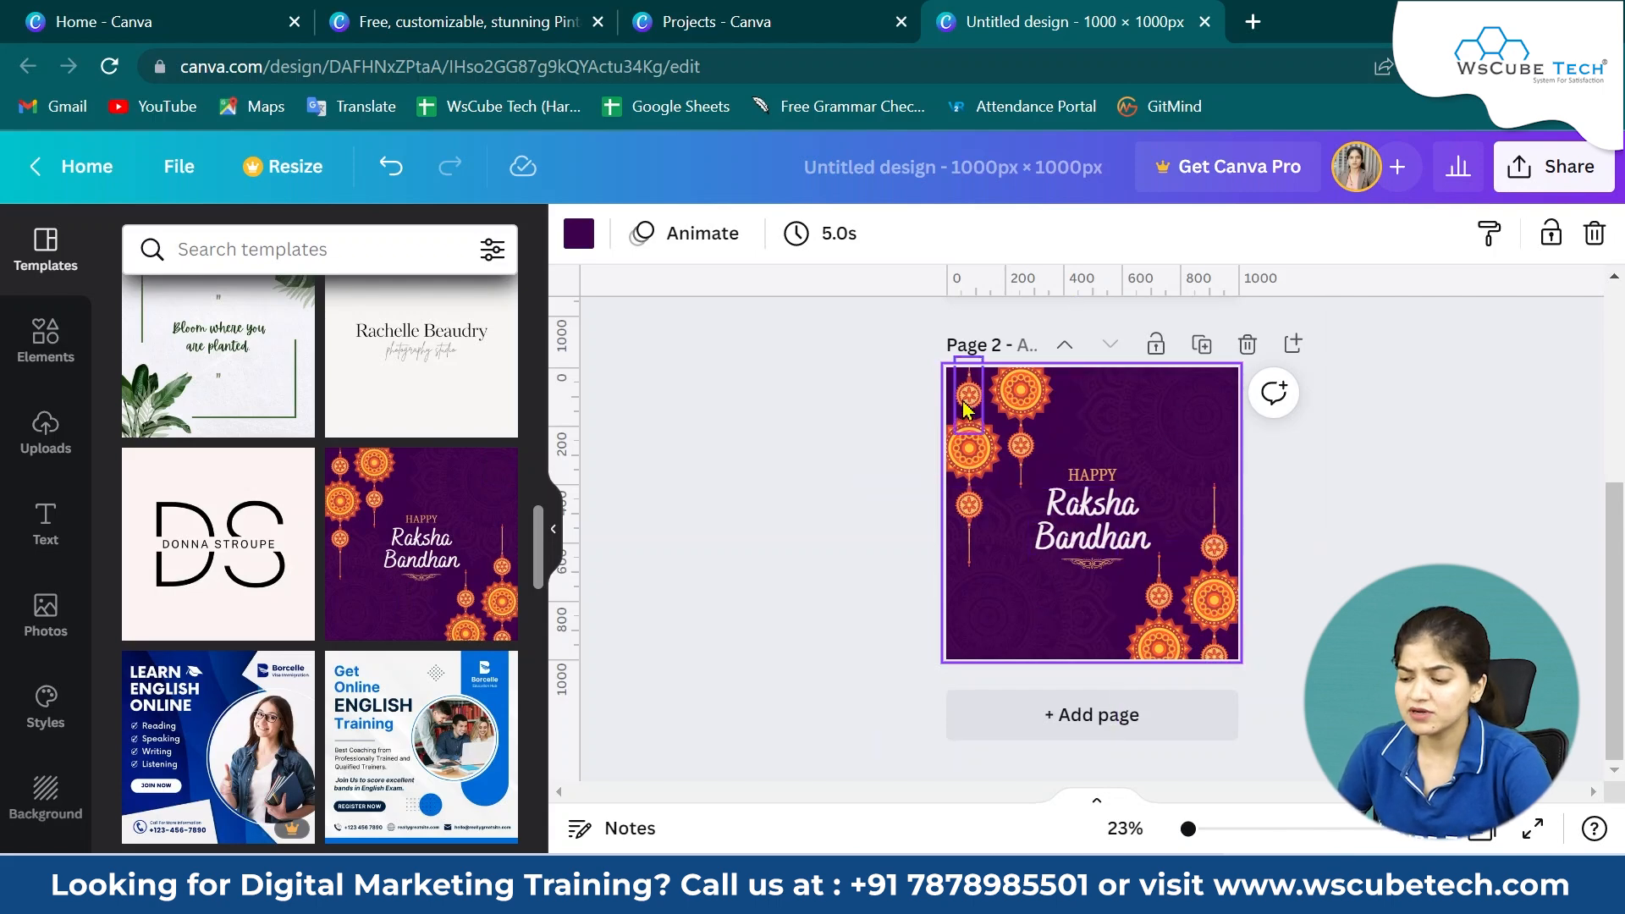
Set the second page's background colour to the logo's light green #83b39f.
{"action": "scroll", "coordinate": [1206, 541], "scroll_direction": "up", "scroll_amount": 4}
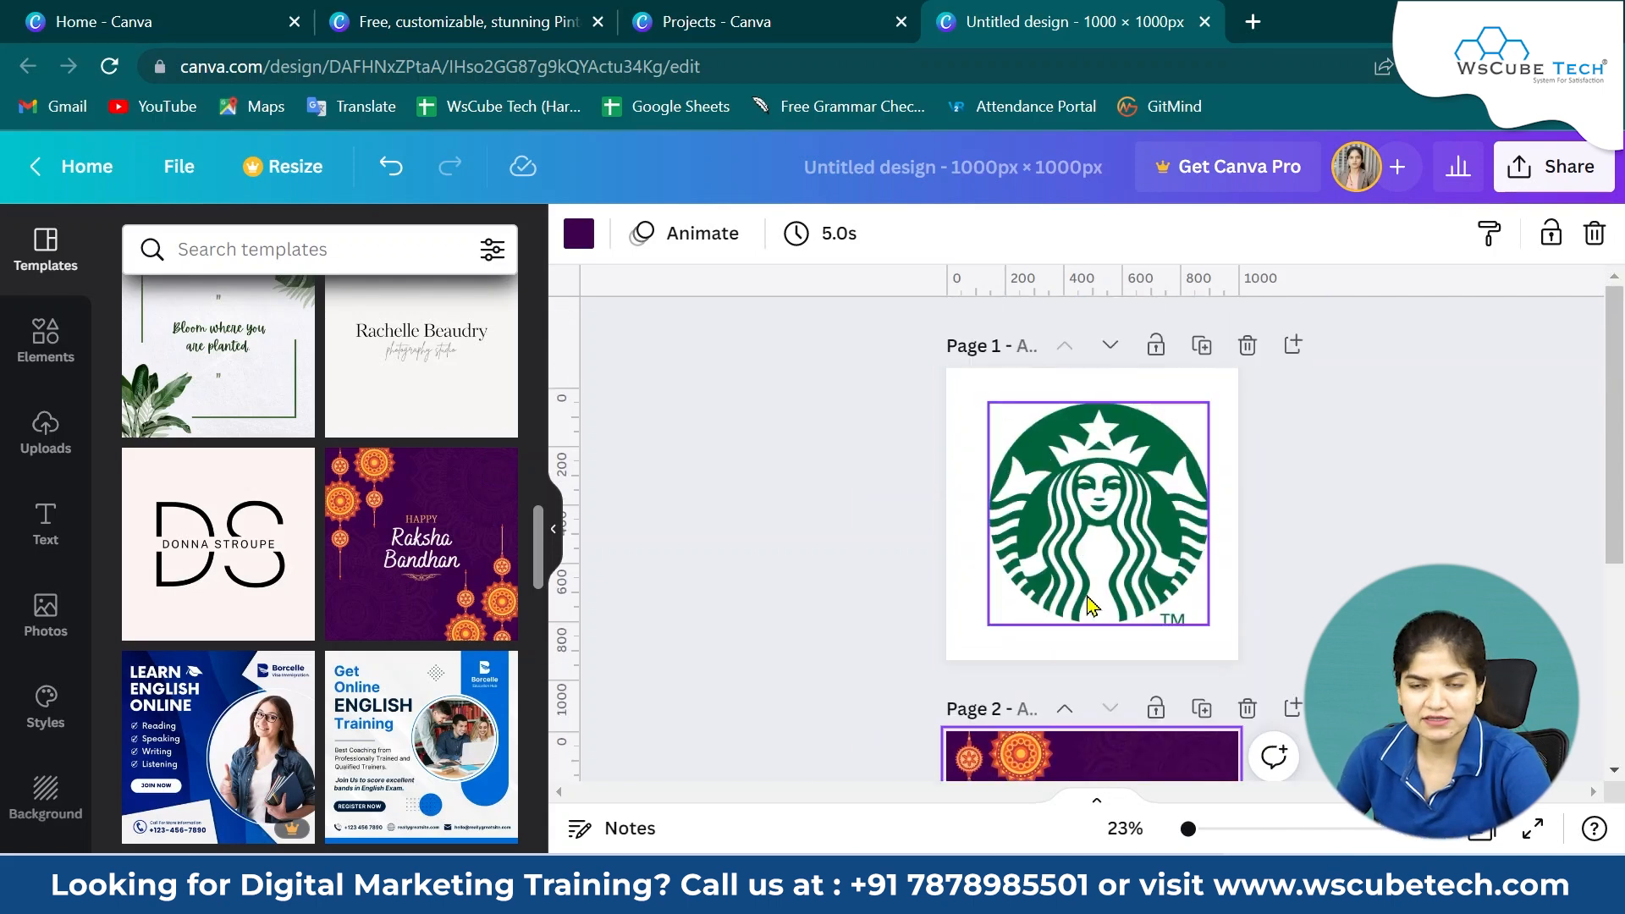
{"action": "scroll", "coordinate": [1206, 541], "scroll_direction": "down", "scroll_amount": 4}
{"action": "left_click", "coordinate": [1178, 409]}
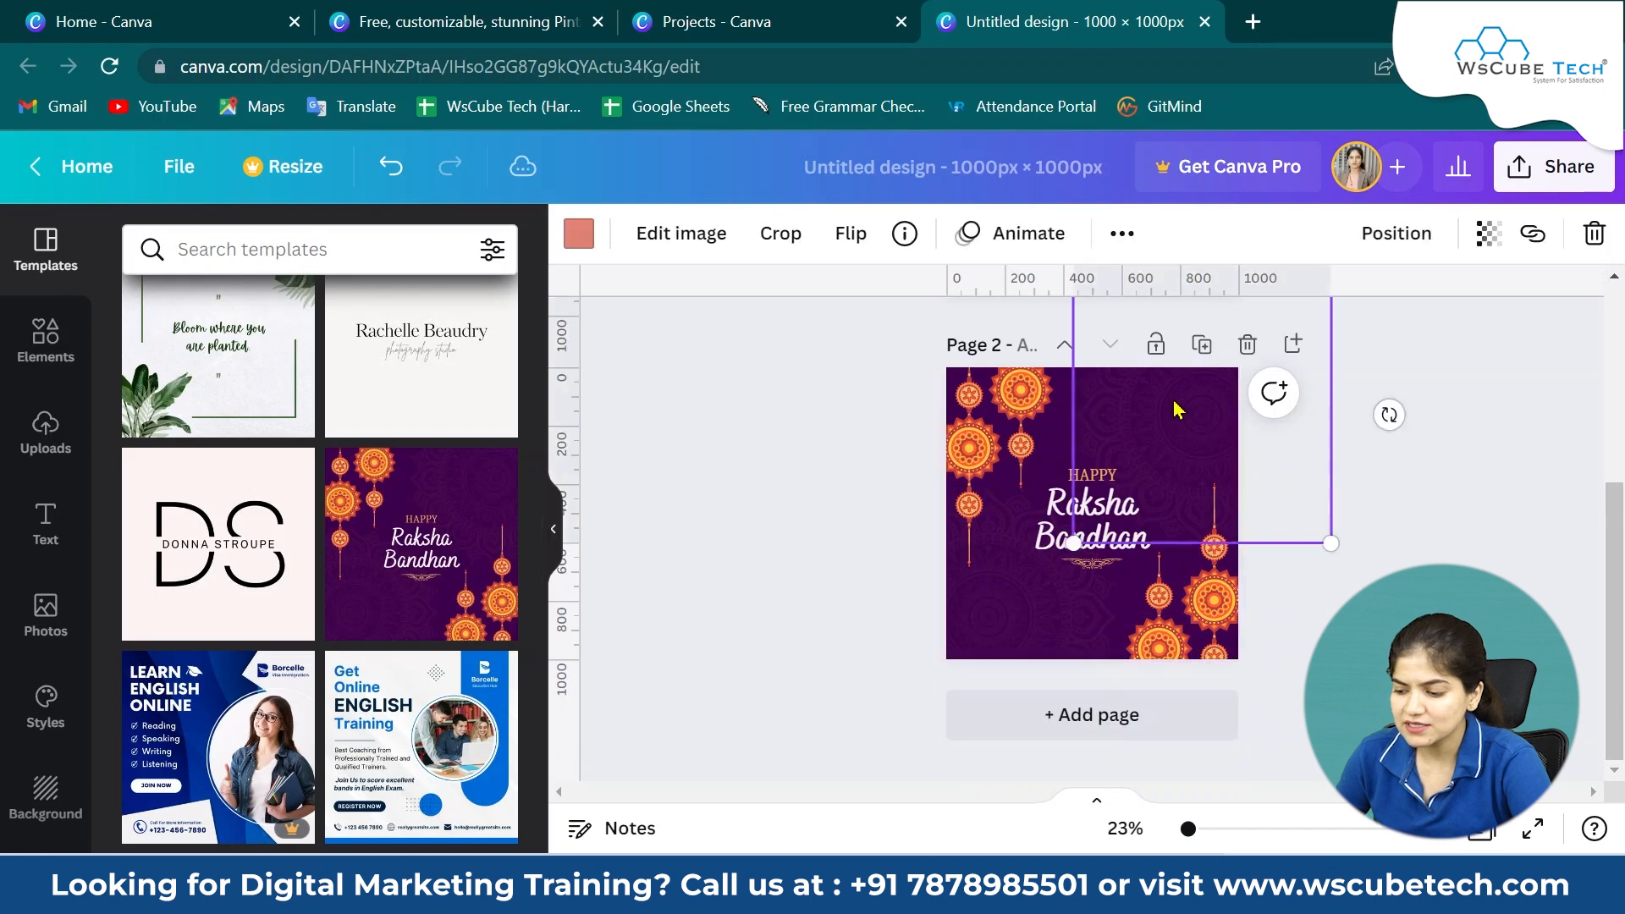
{"action": "left_click_drag", "start_coordinate": [1178, 410], "coordinate": [1064, 439]}
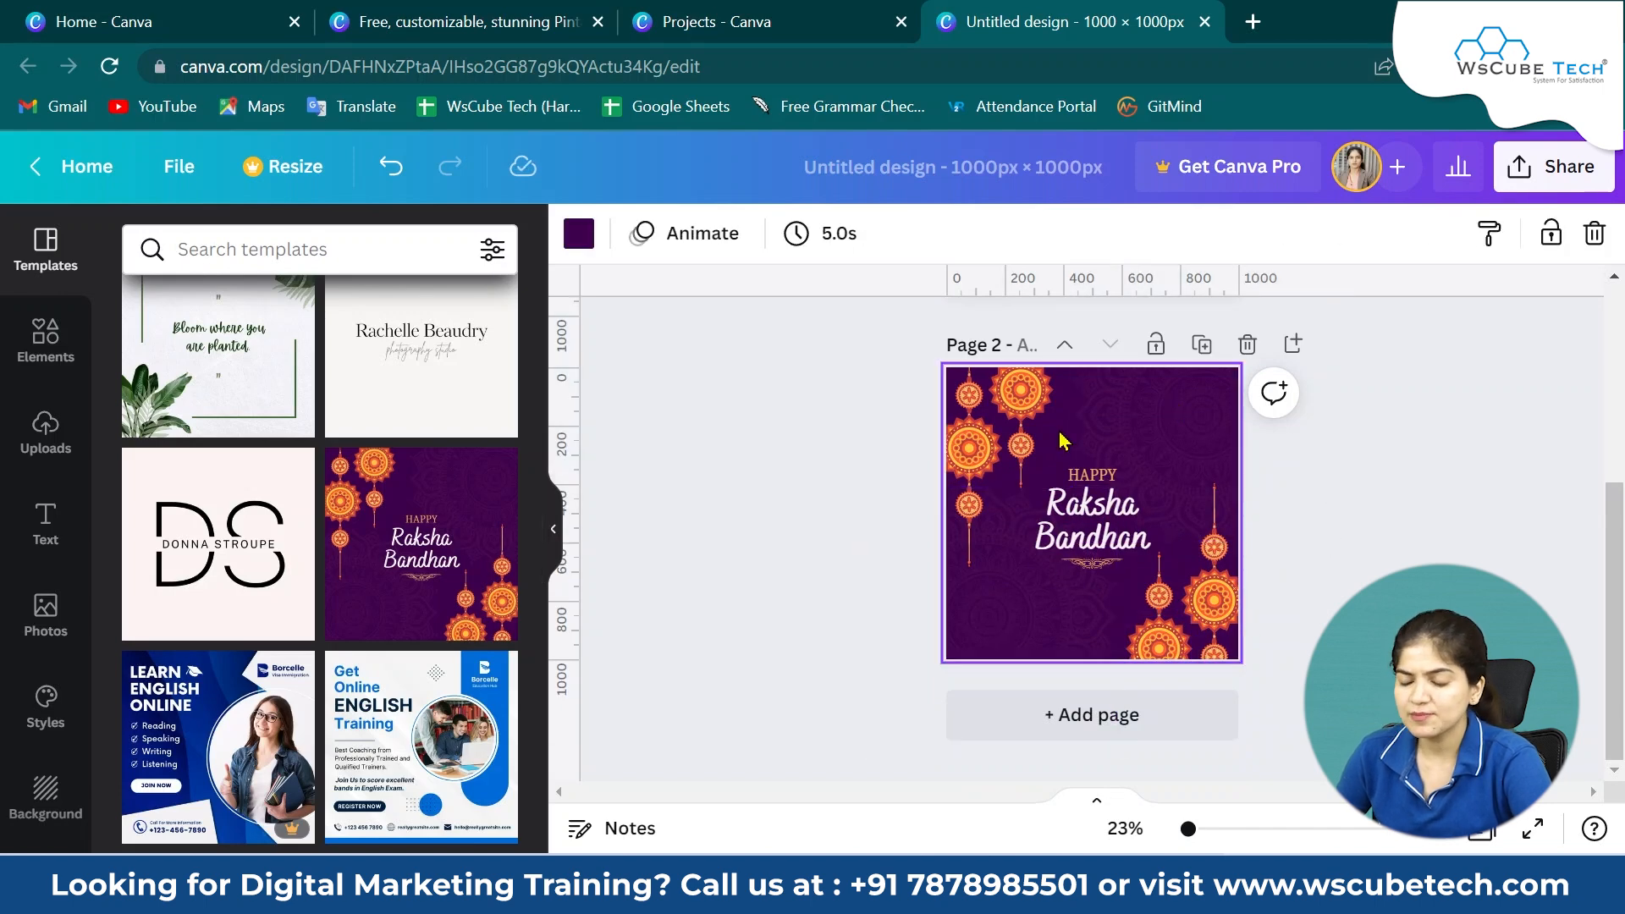
{"action": "left_click", "coordinate": [573, 244]}
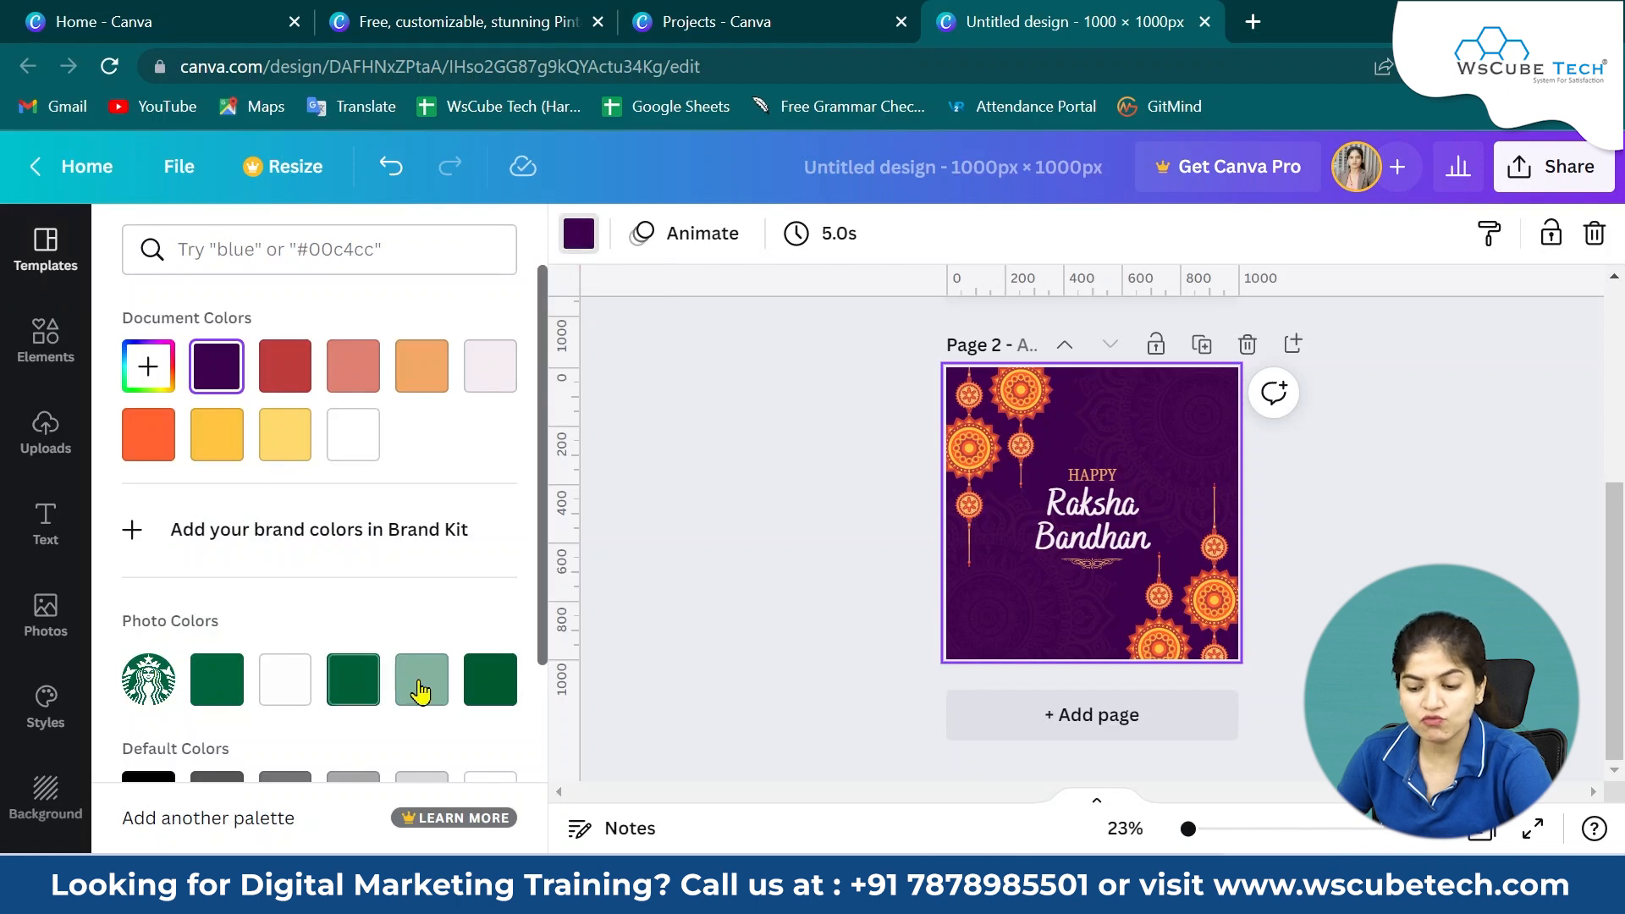
{"action": "scroll", "coordinate": [897, 584], "scroll_direction": "up", "scroll_amount": 5}
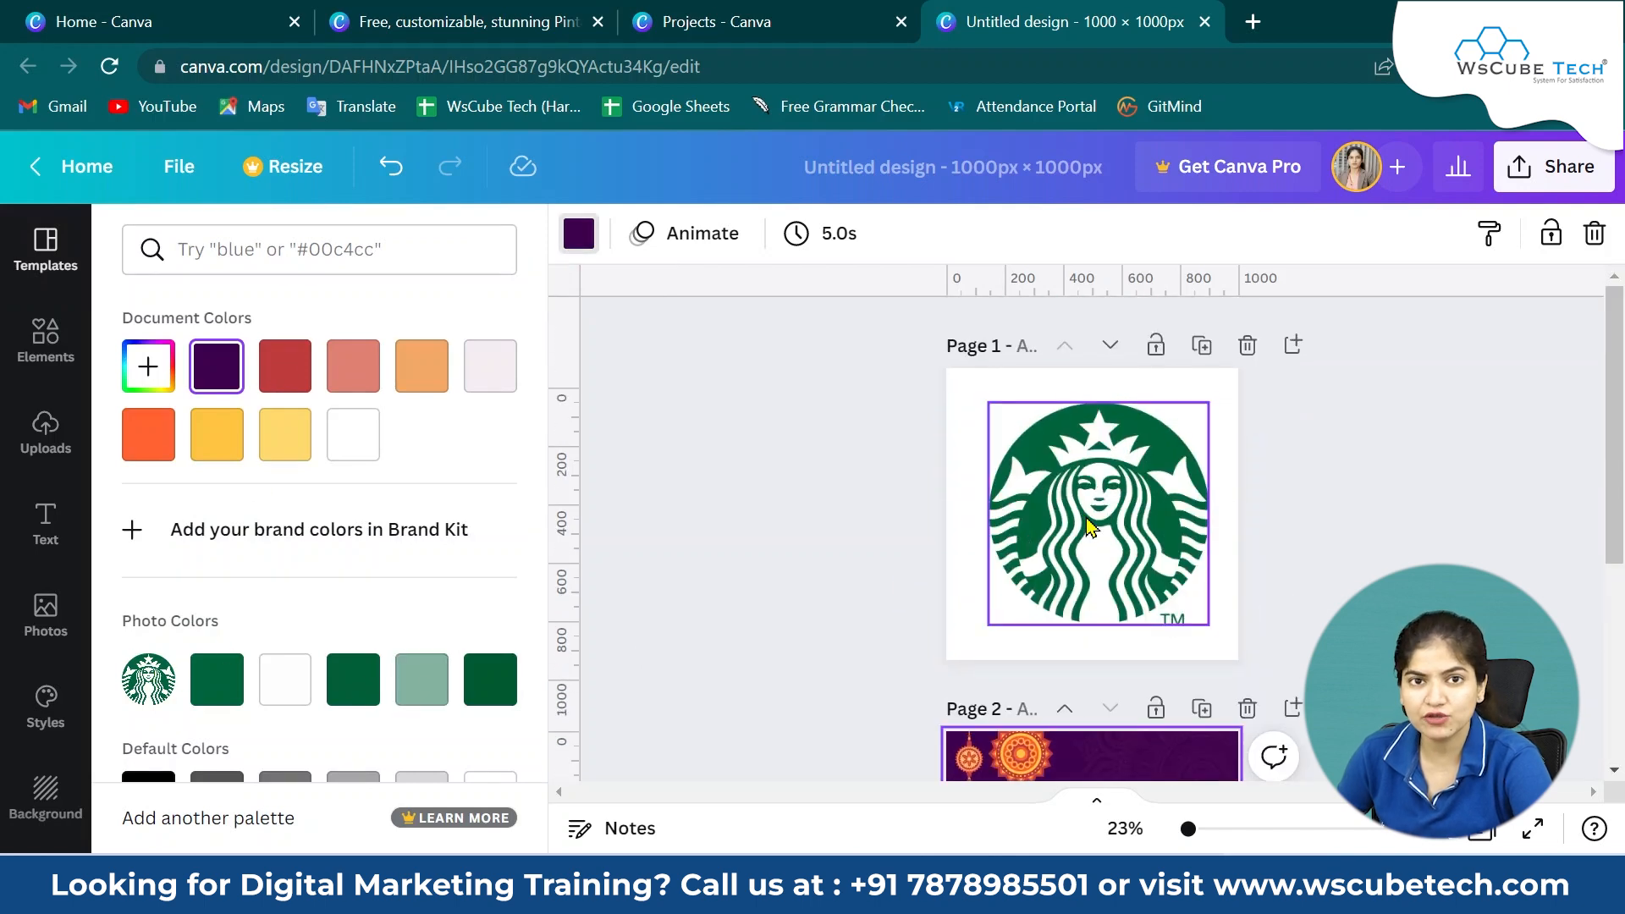
{"action": "scroll", "coordinate": [1090, 527], "scroll_direction": "down", "scroll_amount": 5}
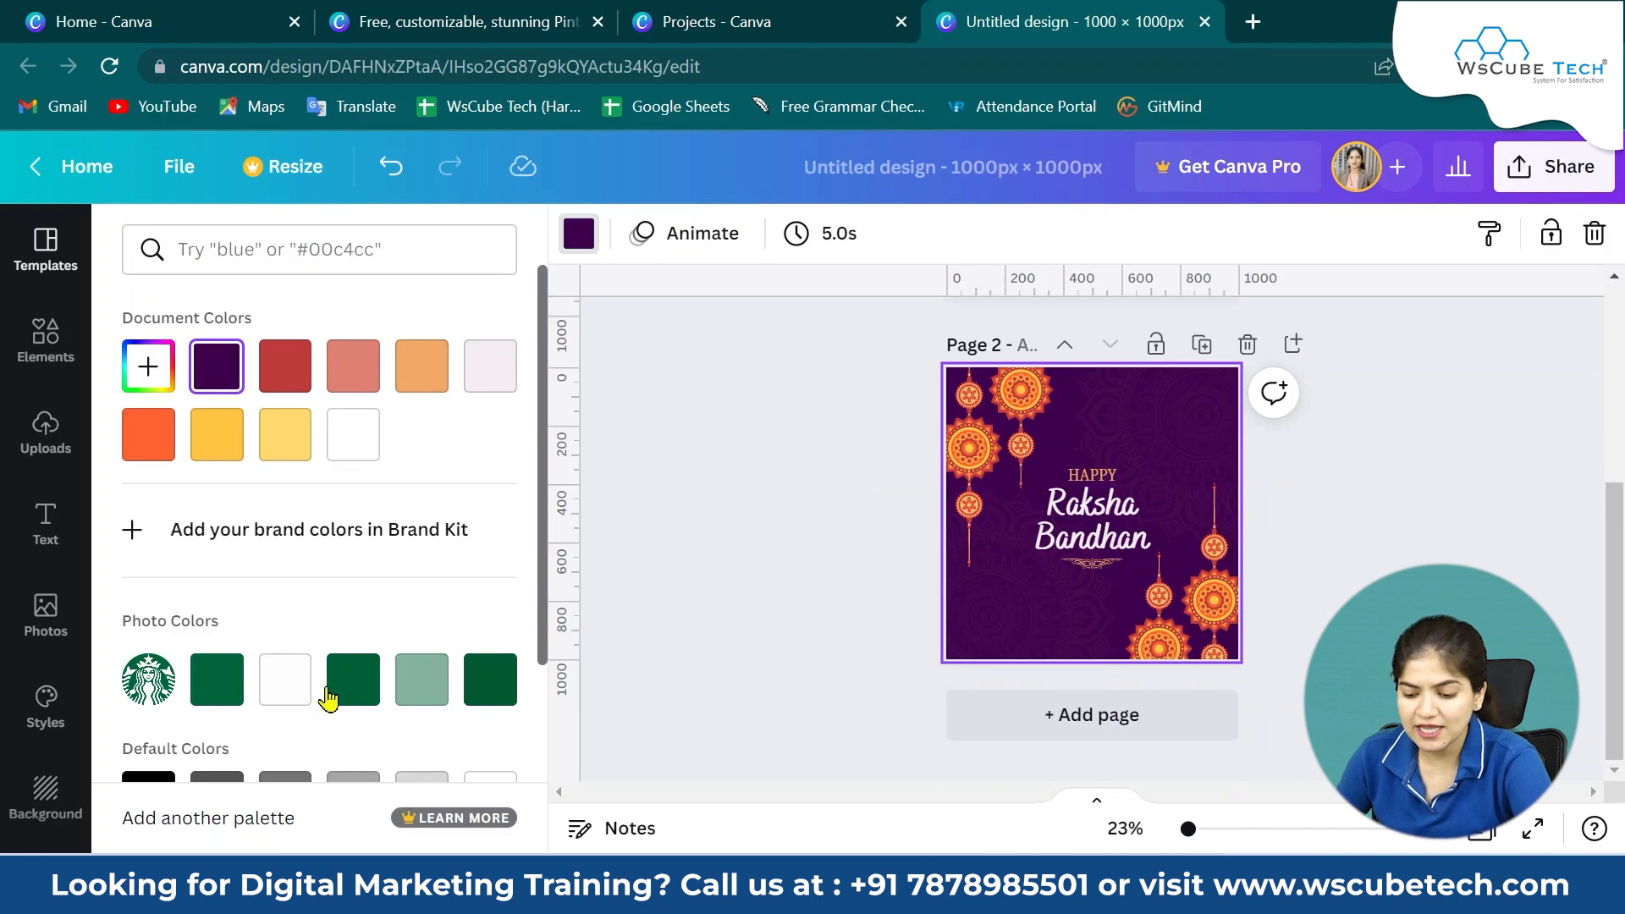
{"action": "left_click", "coordinate": [420, 679]}
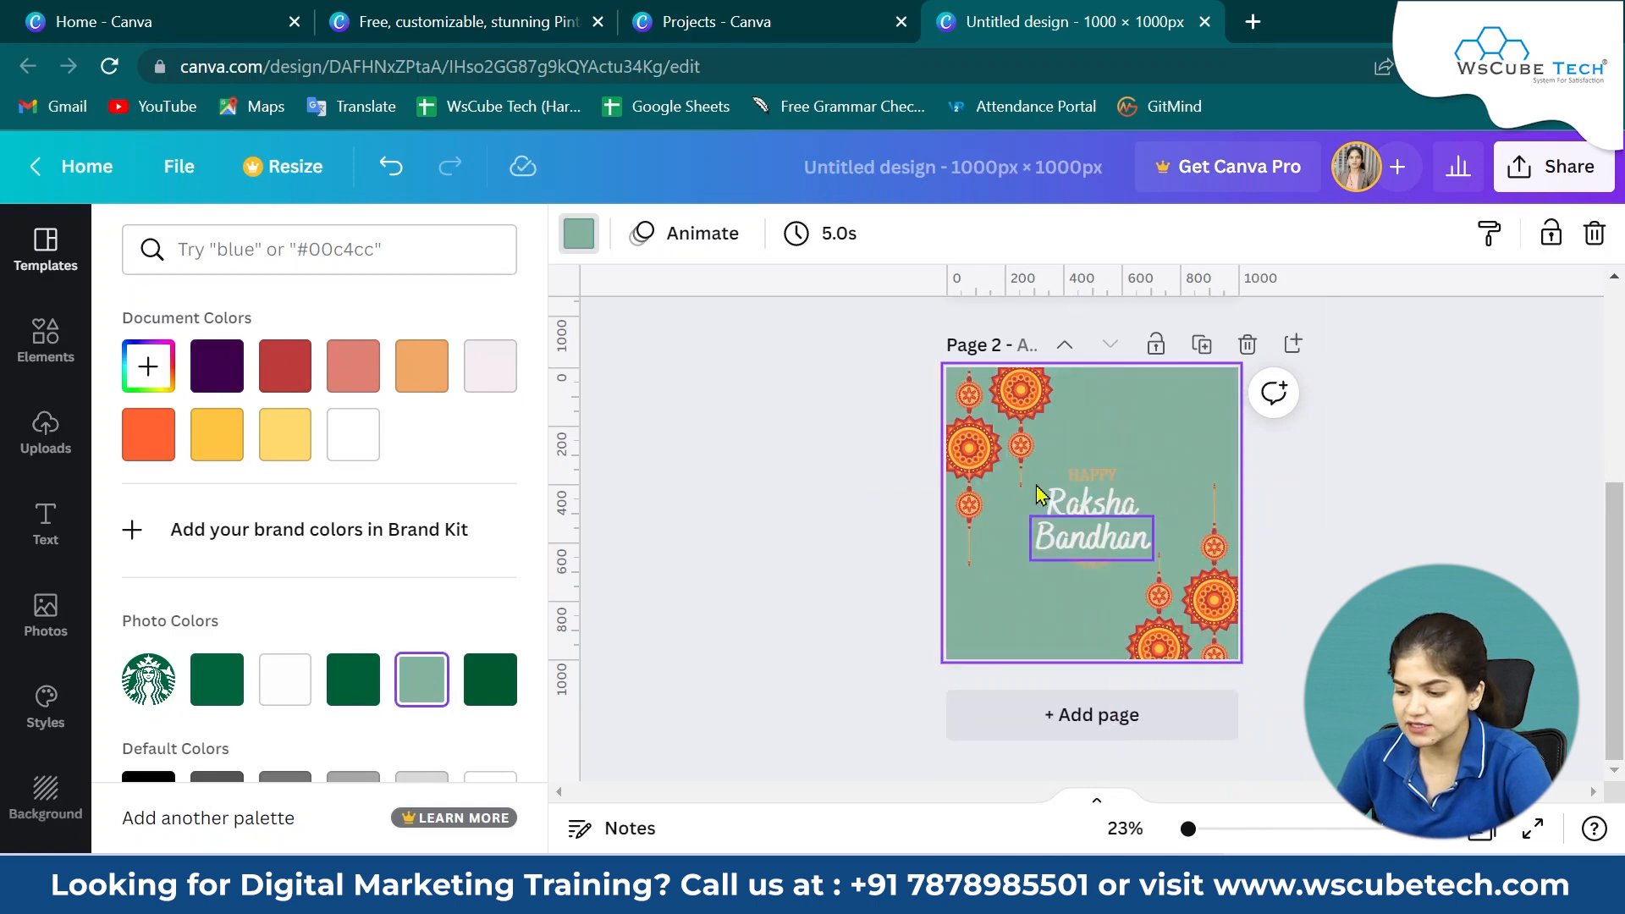
Recolour the red of the top rakhi decoration to the logo's dark green #02653d.
{"action": "left_click", "coordinate": [1021, 453]}
{"action": "left_click", "coordinate": [1022, 398]}
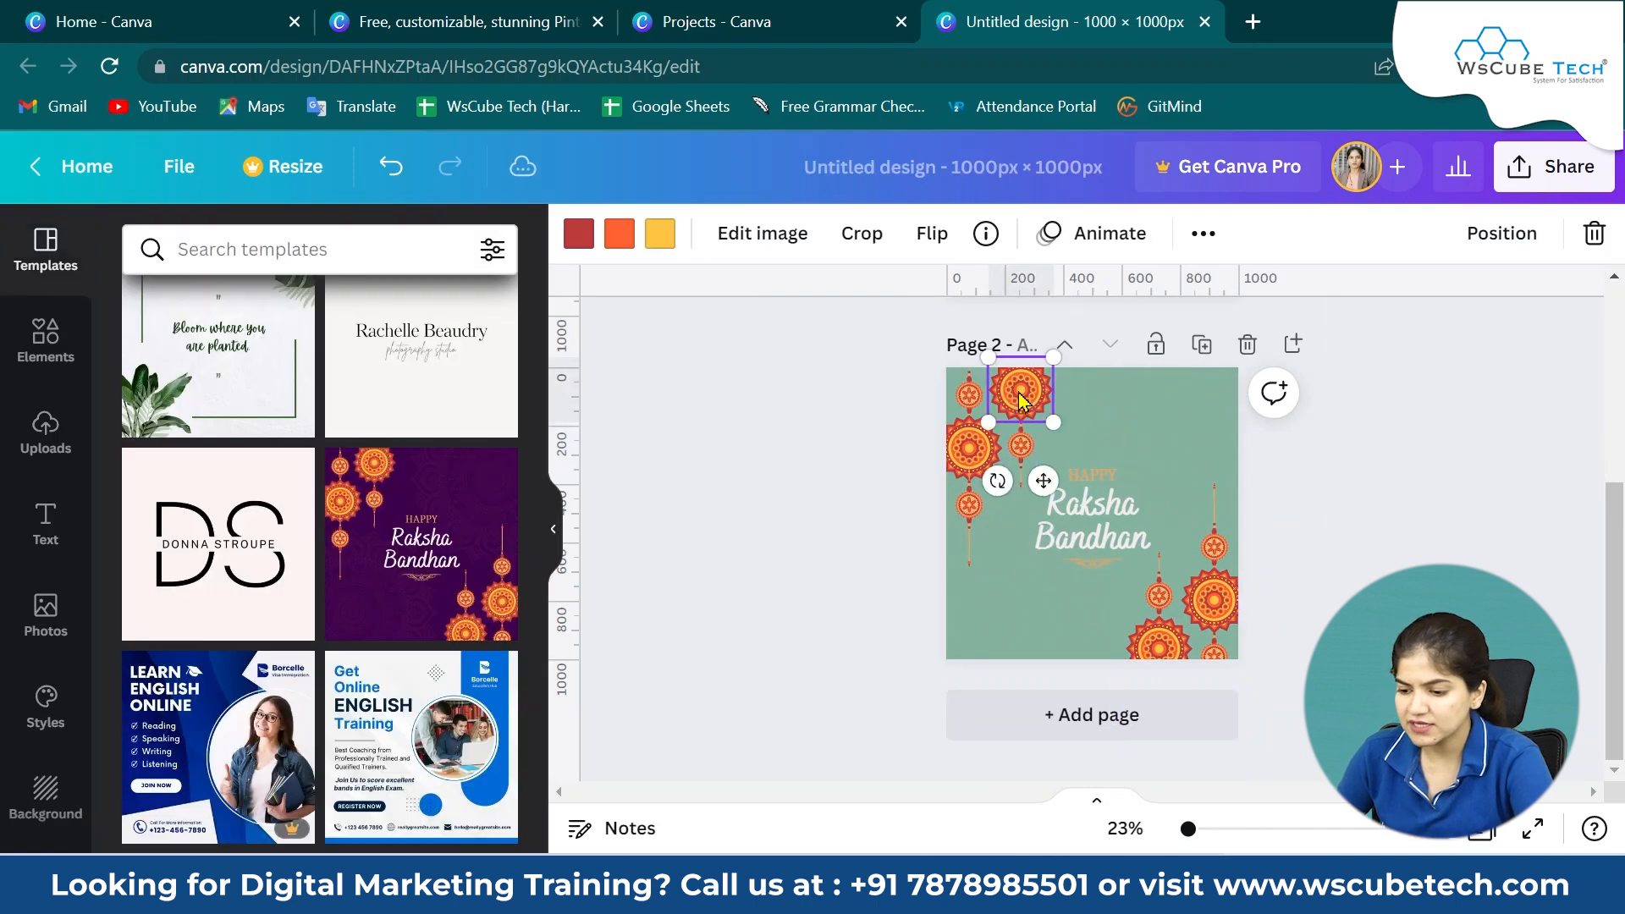
{"action": "left_click", "coordinate": [756, 237]}
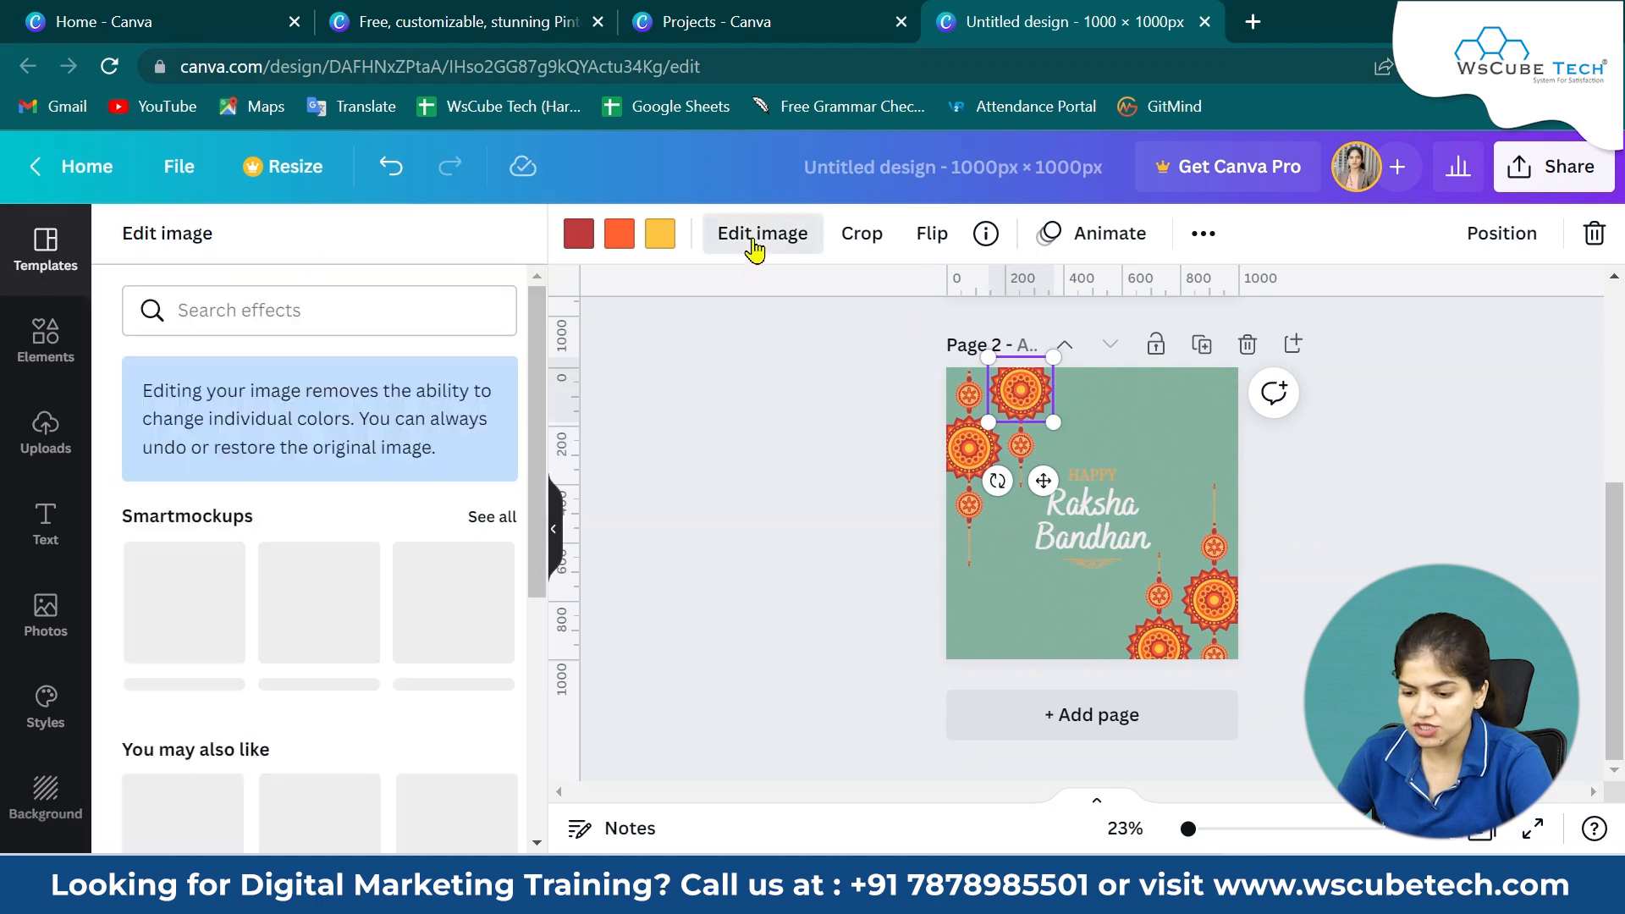
{"action": "left_click", "coordinate": [578, 233]}
{"action": "left_click", "coordinate": [219, 684]}
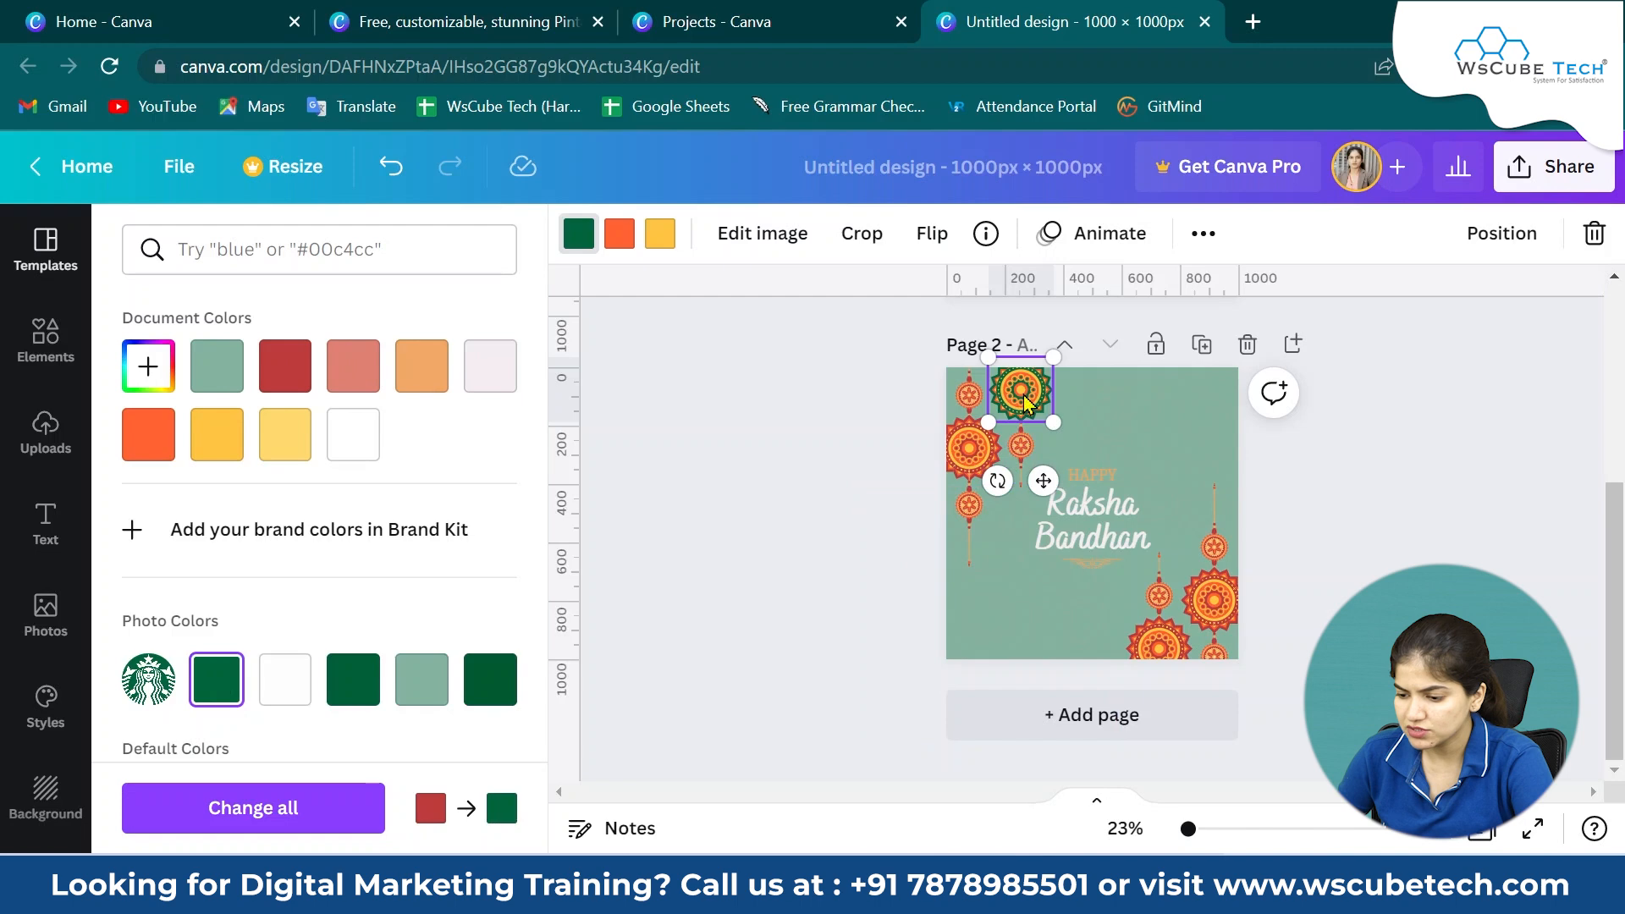
Recolour the orange, red and yellow parts of all the rakhi decorations to the logo's greens and white.
{"action": "left_click", "coordinate": [630, 239]}
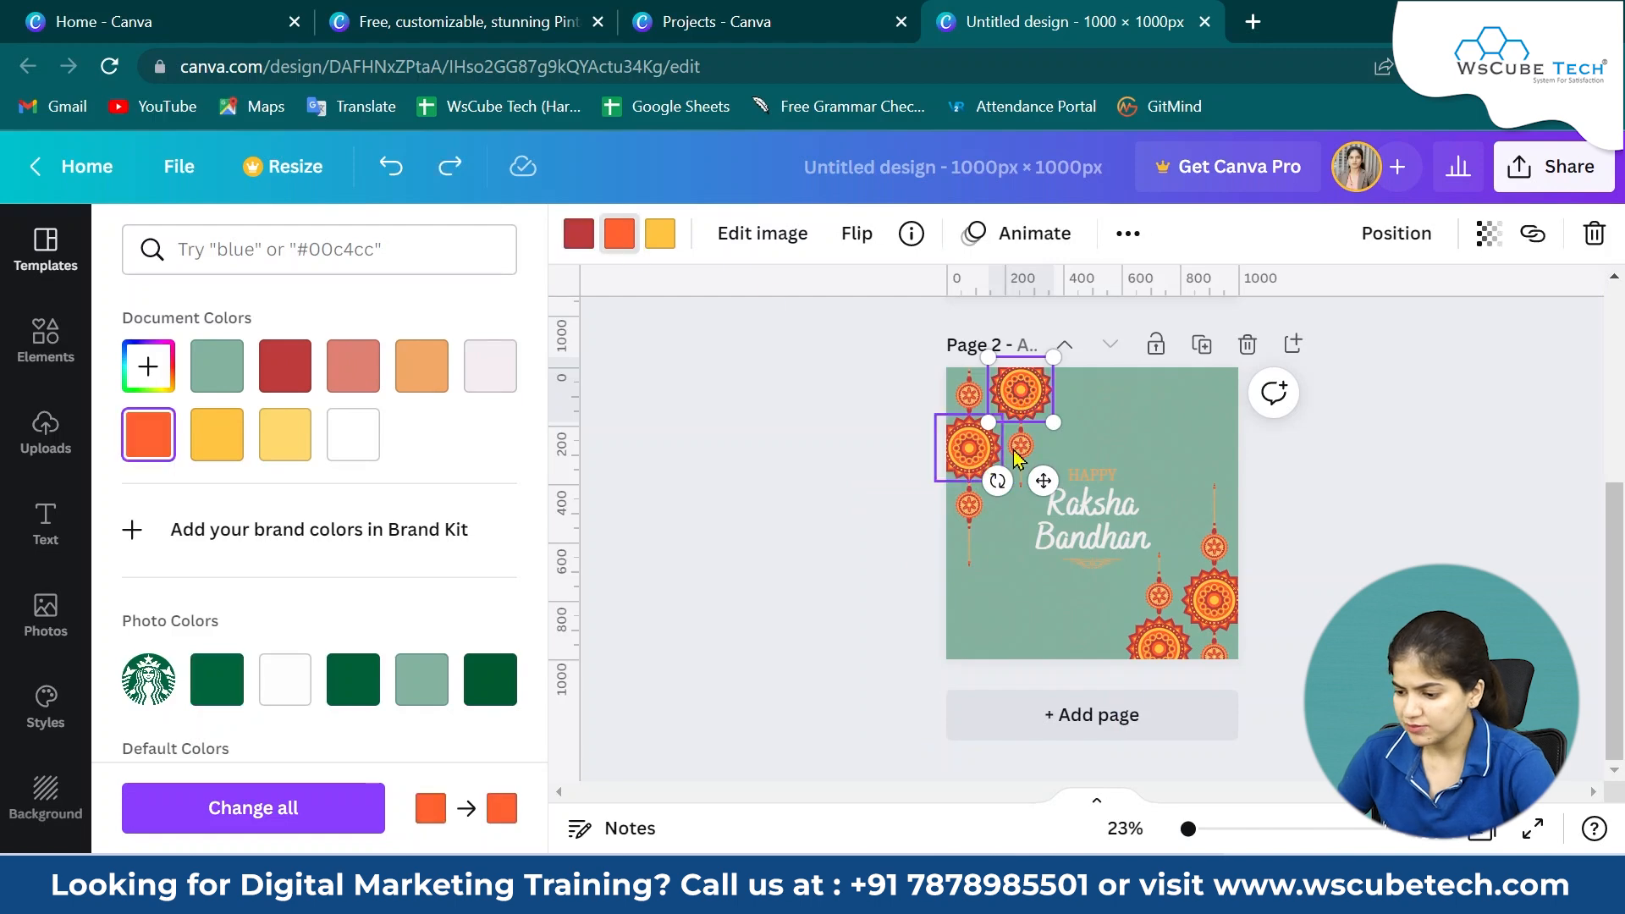
{"action": "left_click", "coordinate": [1019, 449], "text": "shift"}
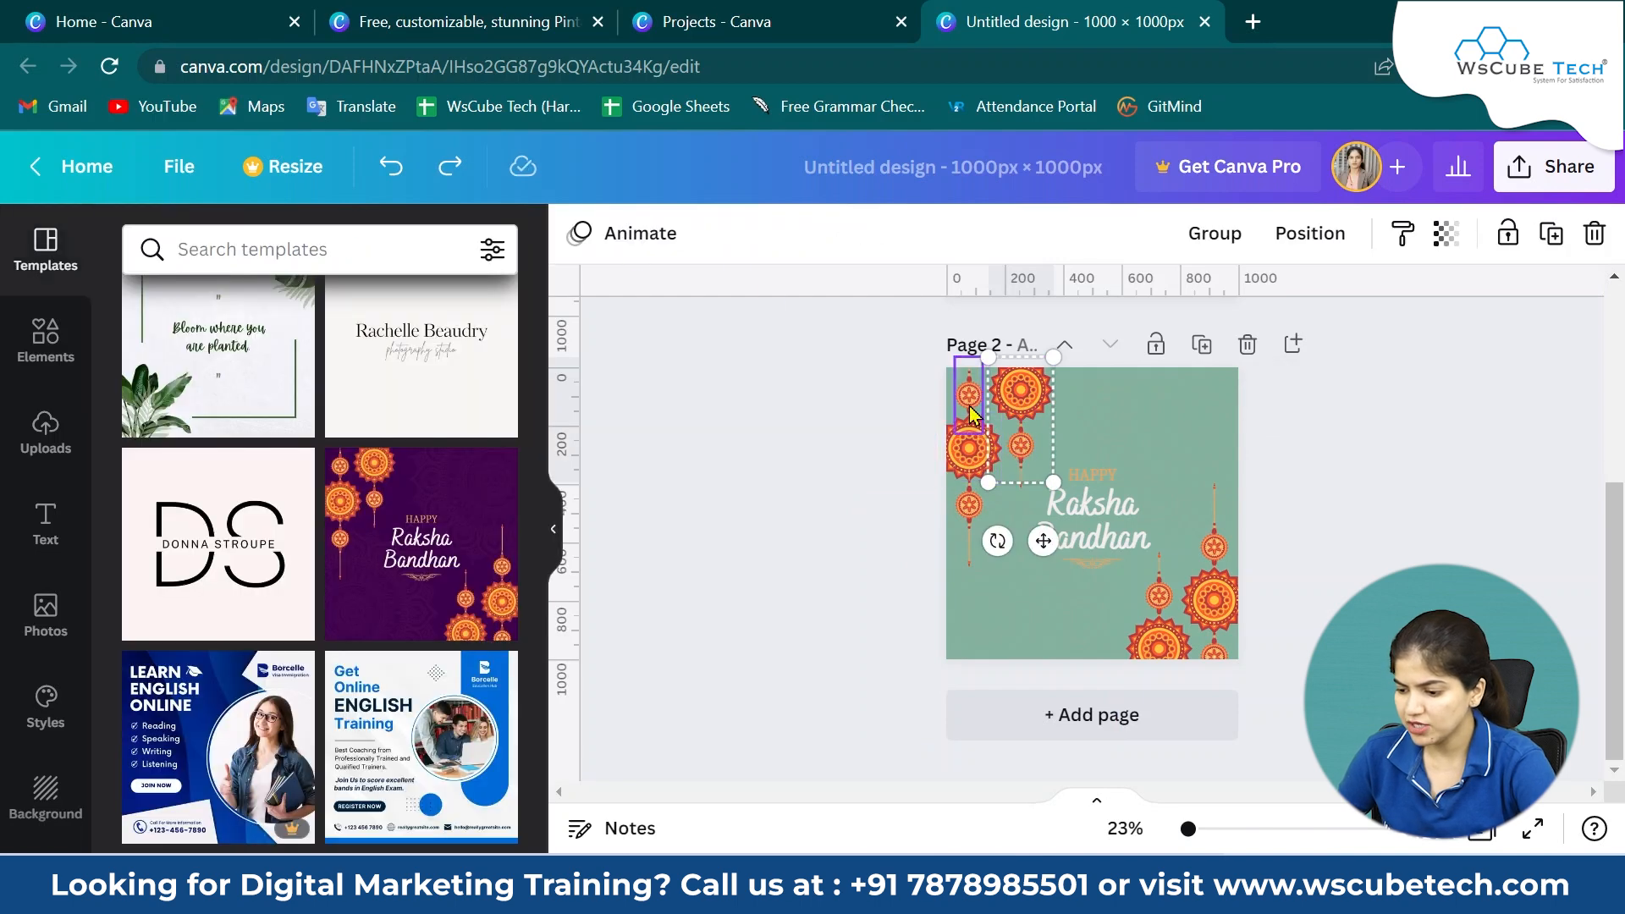
{"action": "left_click", "coordinate": [973, 447], "text": "shift"}
{"action": "left_click", "coordinate": [971, 508], "text": "shift"}
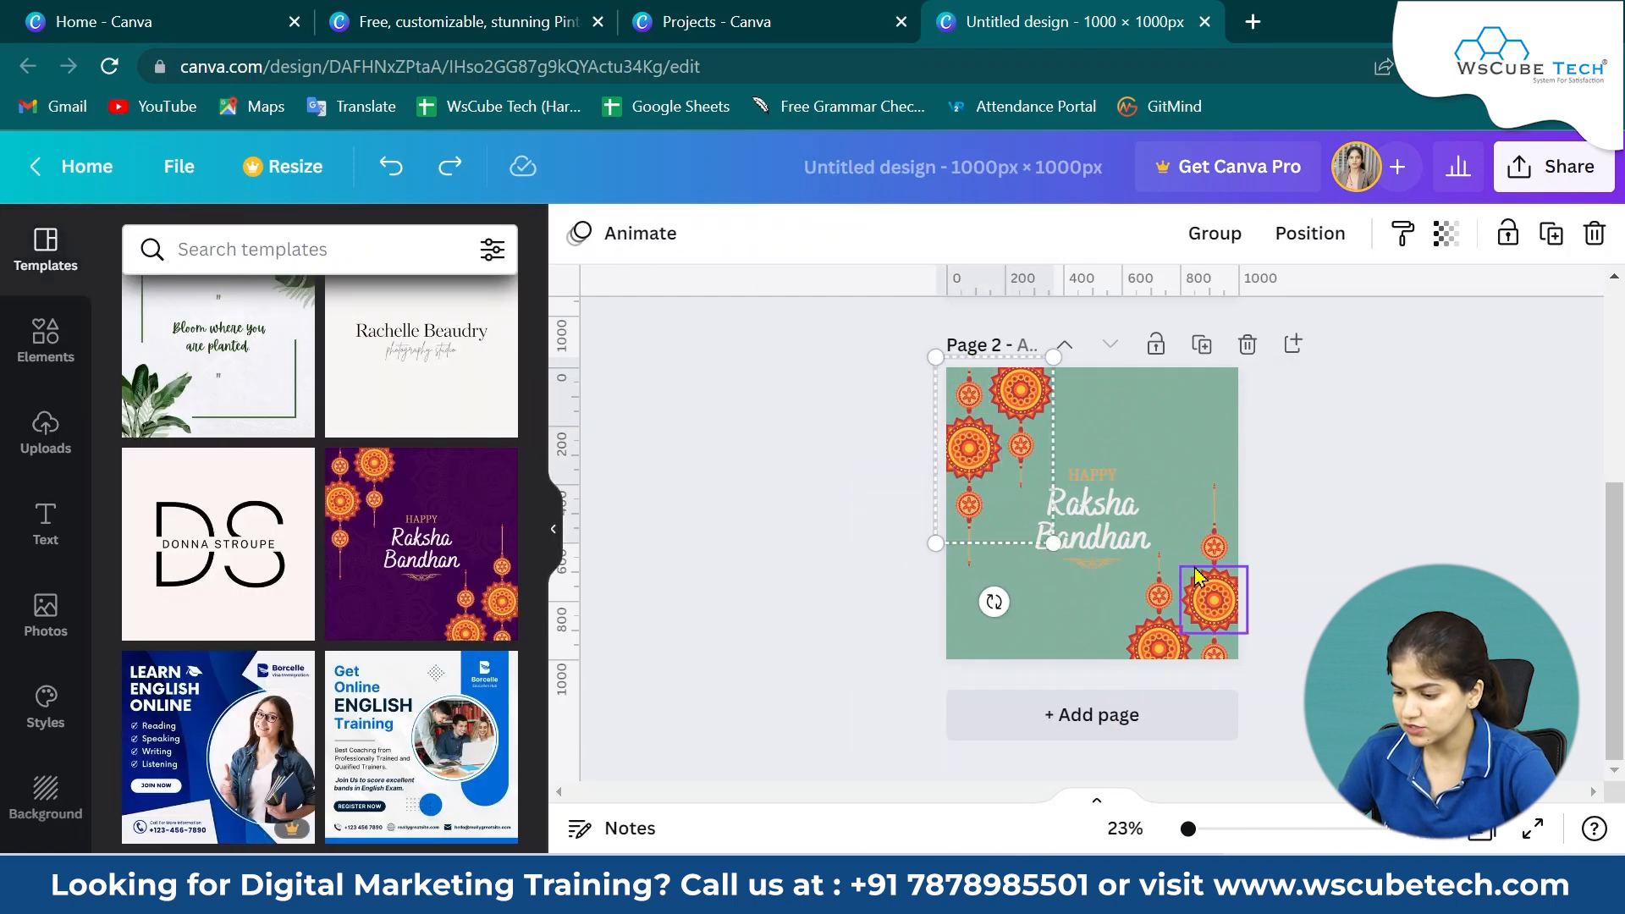
{"action": "left_click", "coordinate": [1212, 547], "text": "shift"}
{"action": "left_click", "coordinate": [1214, 626], "text": "shift"}
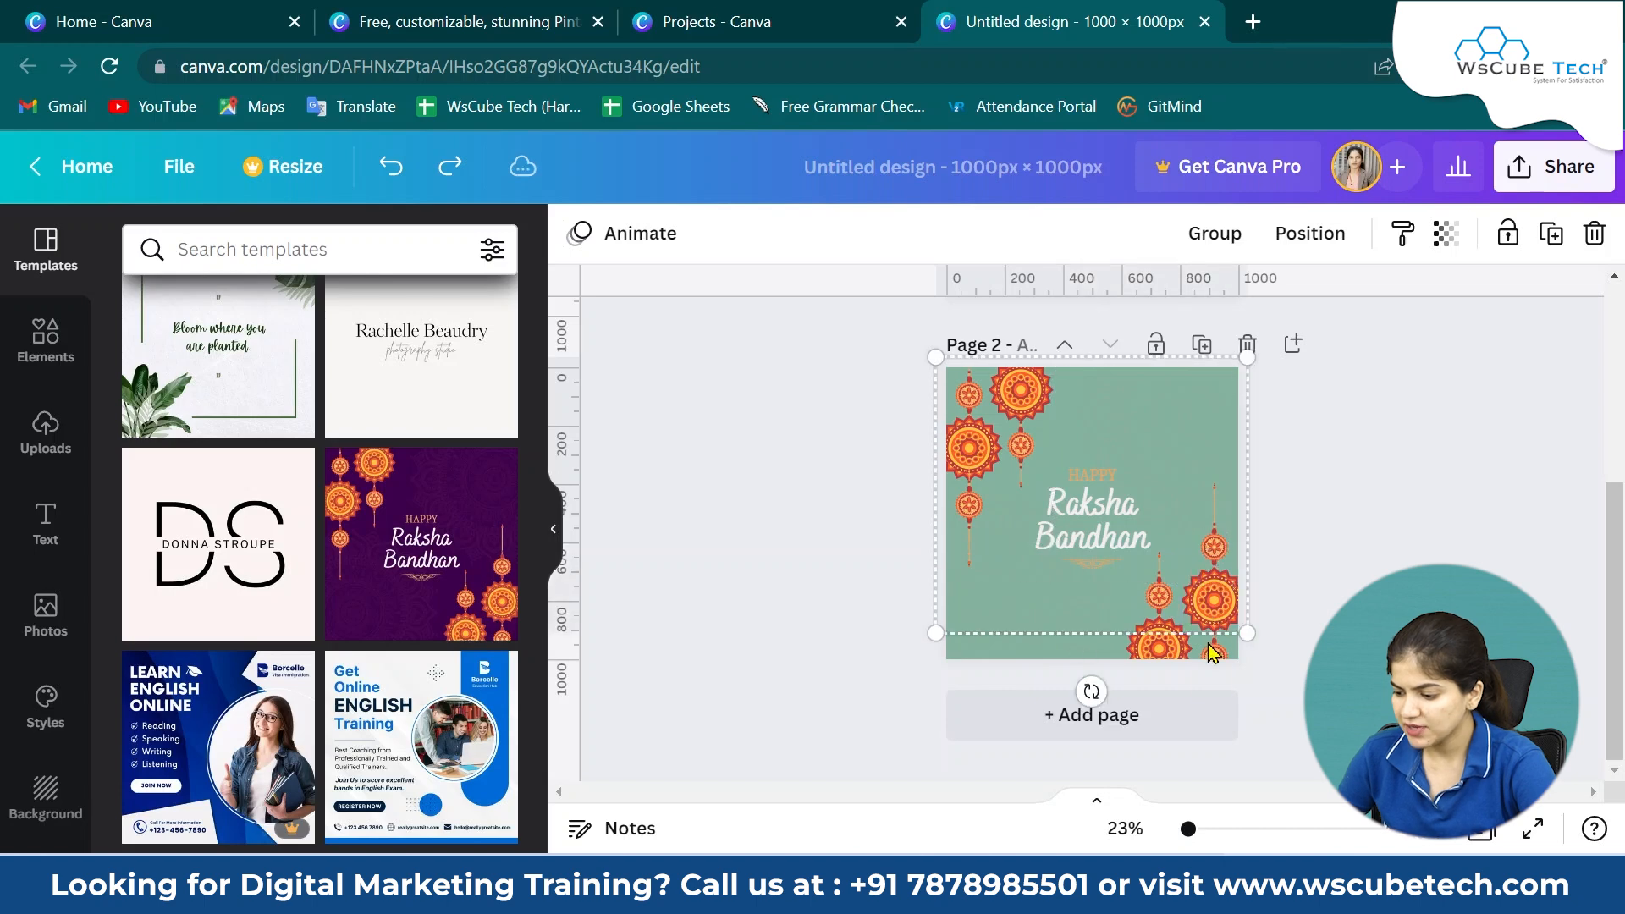
{"action": "left_click", "coordinate": [1210, 652], "text": "shift"}
{"action": "left_click", "coordinate": [1160, 650], "text": "shift"}
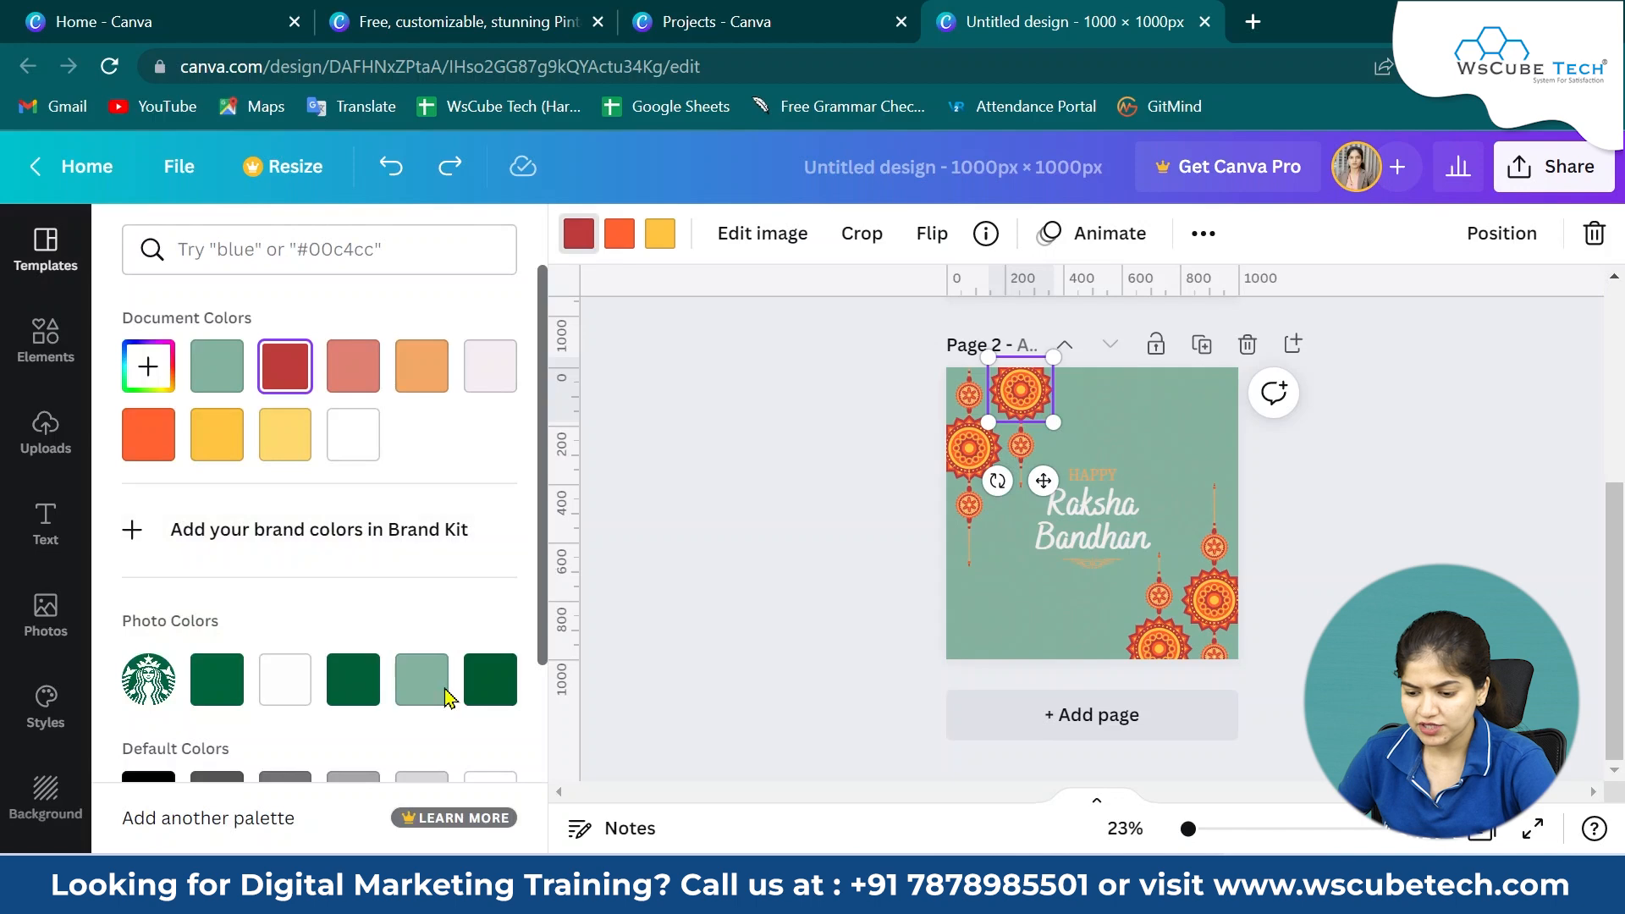
{"action": "left_click", "coordinate": [437, 692]}
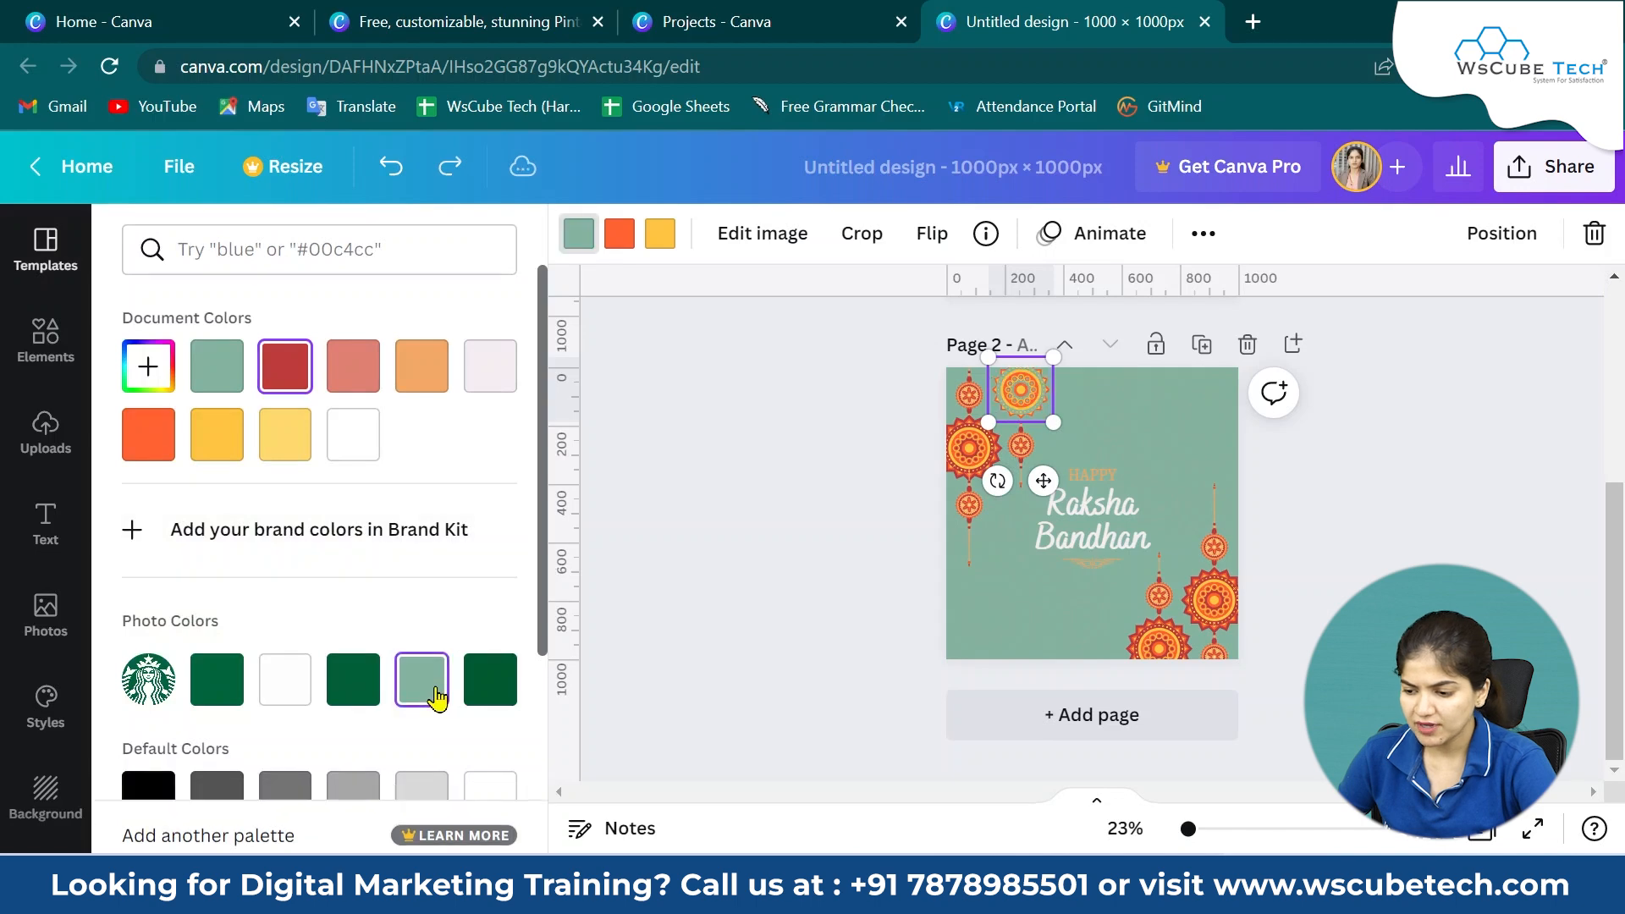
{"action": "left_click", "coordinate": [571, 248]}
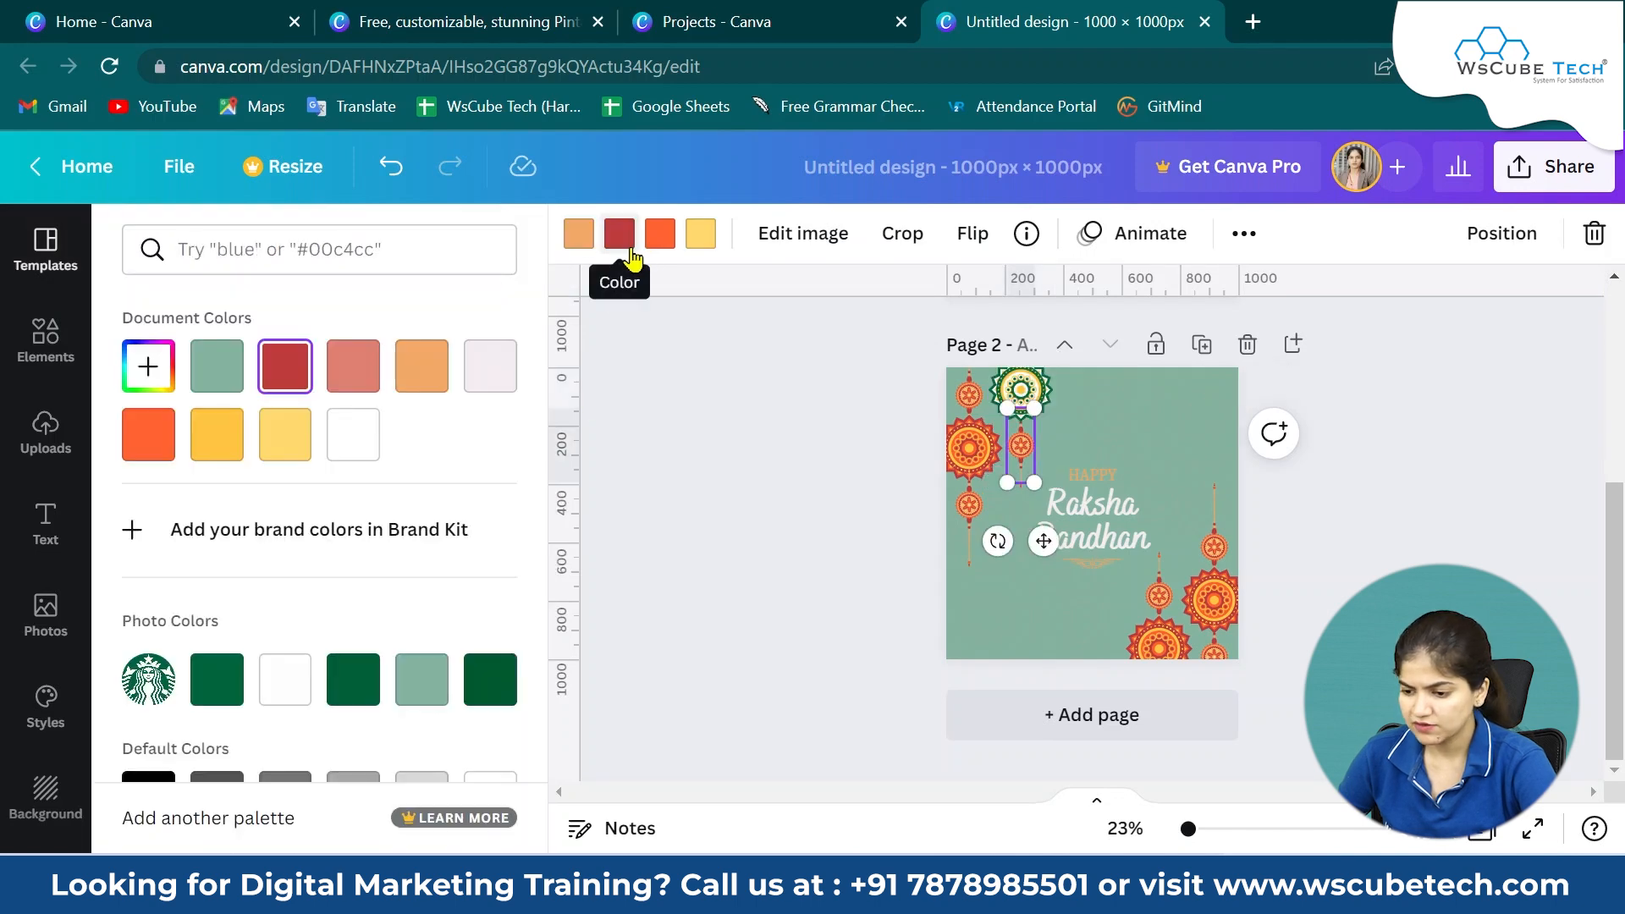
{"action": "left_click", "coordinate": [629, 249]}
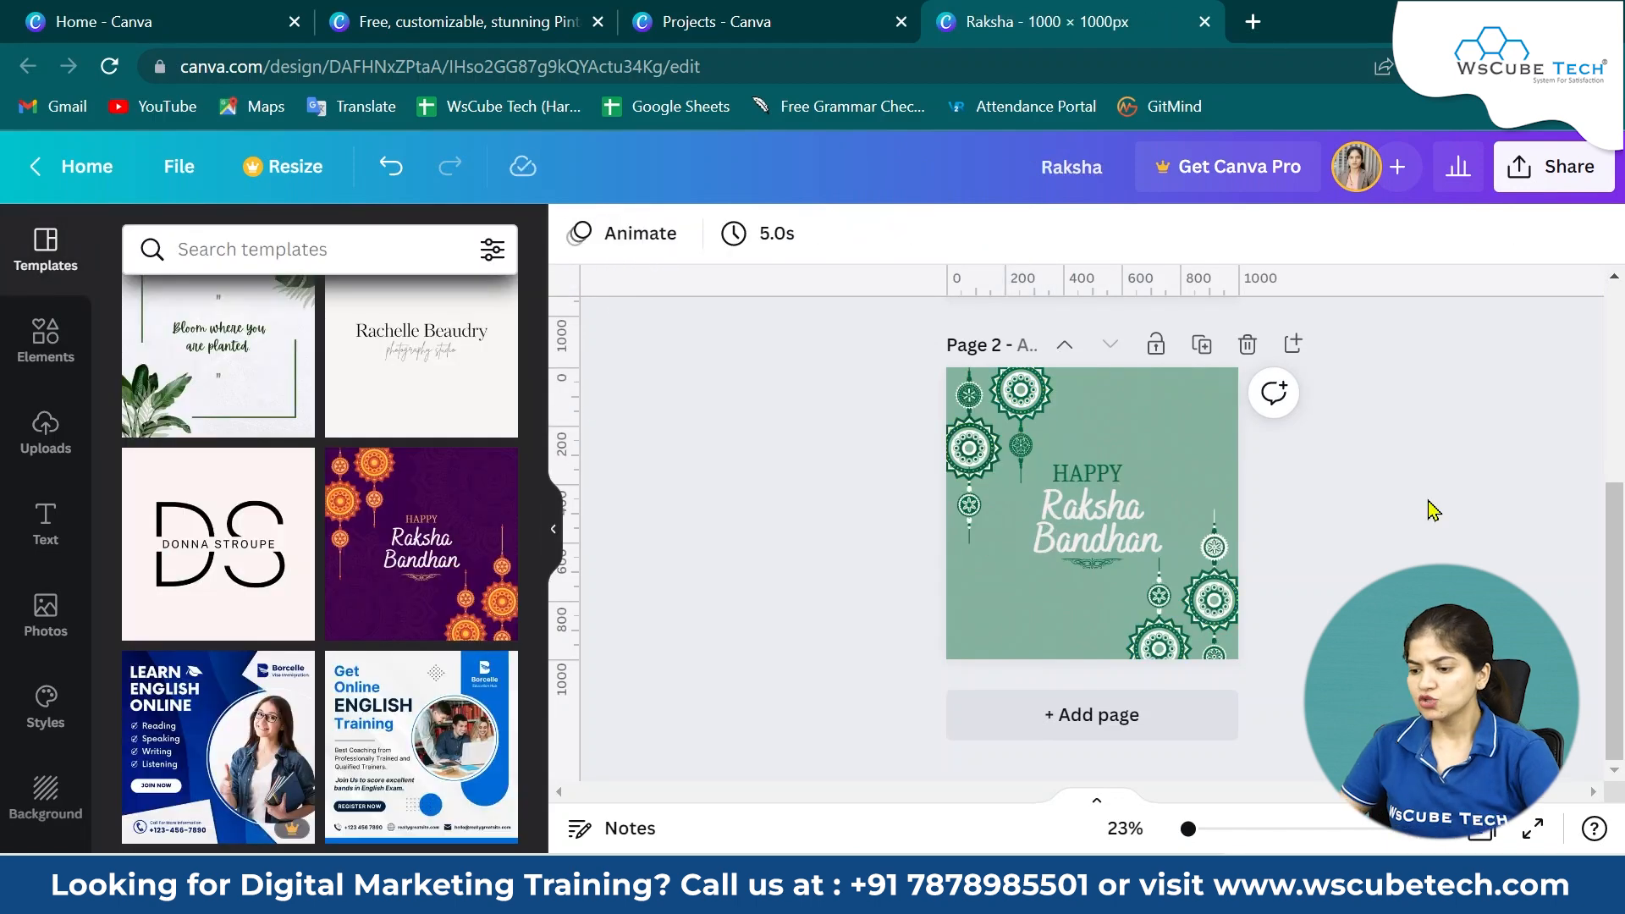
Inspect the colours of the top rakhi decoration on the recoloured second page.
{"action": "left_click_drag", "start_coordinate": [1193, 832], "coordinate": [1195, 831]}
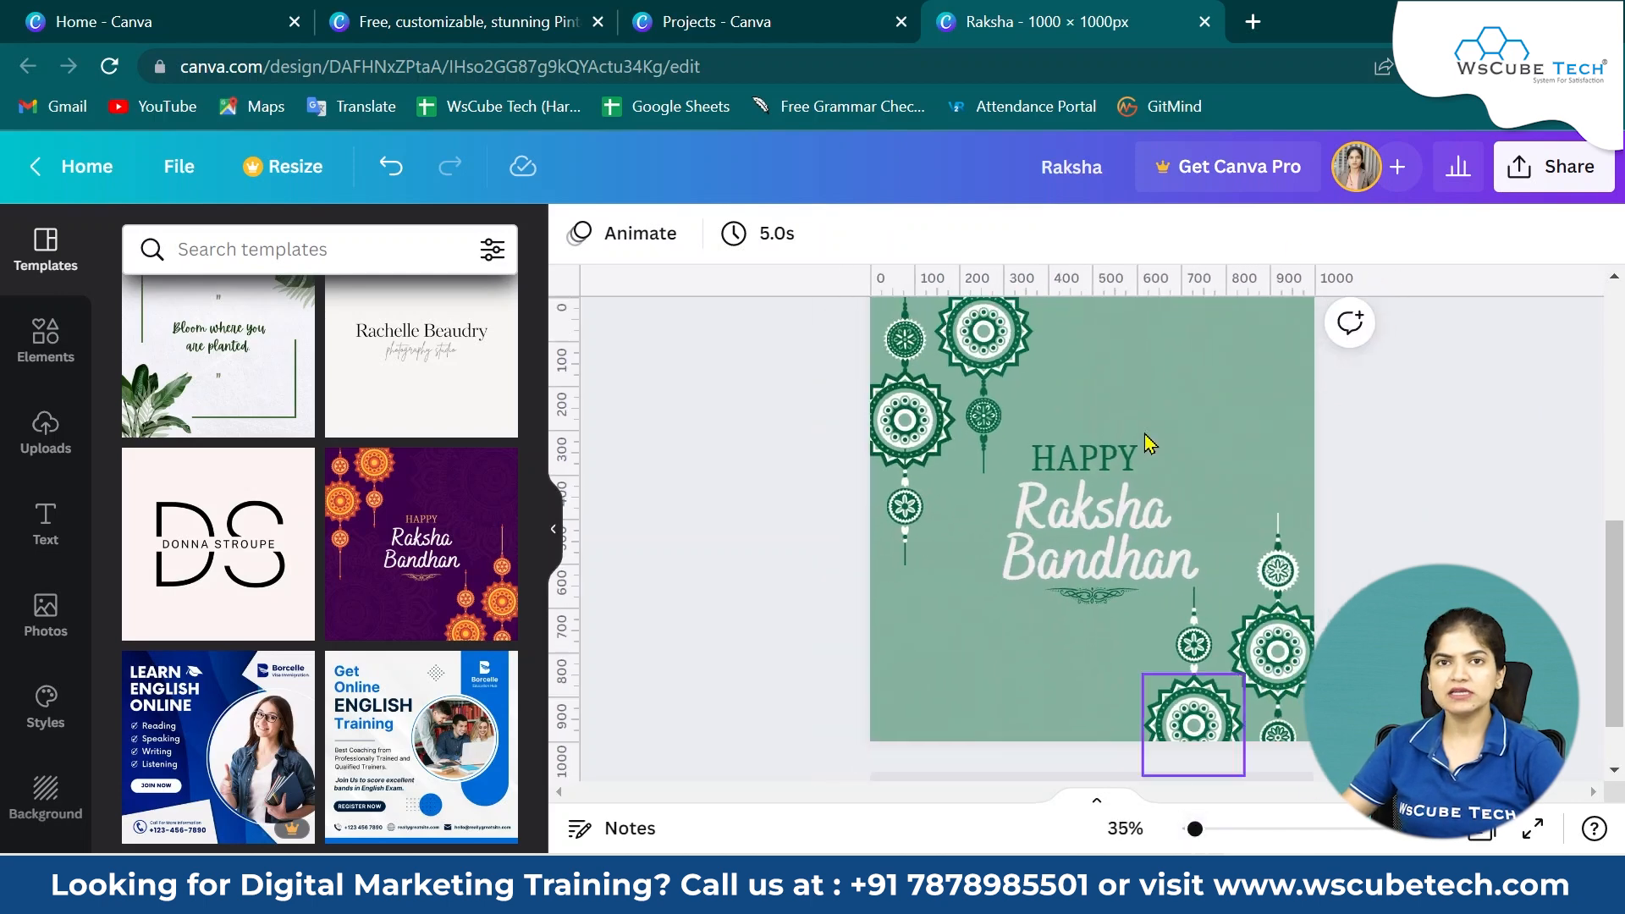
{"action": "scroll", "coordinate": [1075, 533], "scroll_direction": "up", "scroll_amount": 2}
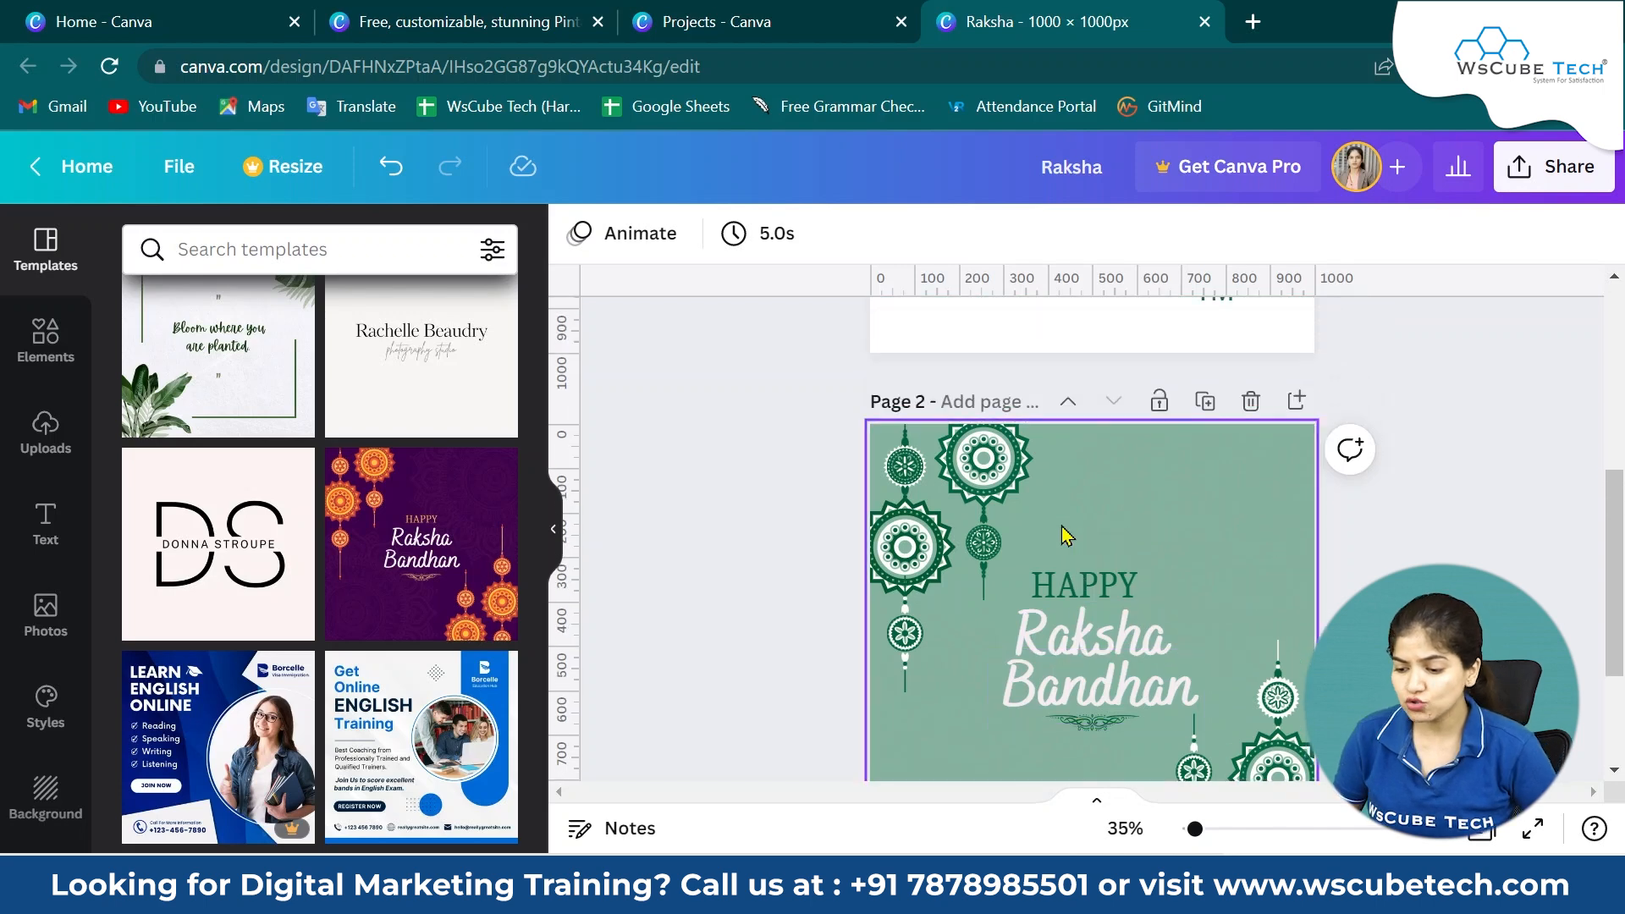
{"action": "scroll", "coordinate": [973, 504], "scroll_direction": "up", "scroll_amount": 5}
{"action": "scroll", "coordinate": [1077, 677], "scroll_direction": "down", "scroll_amount": 6}
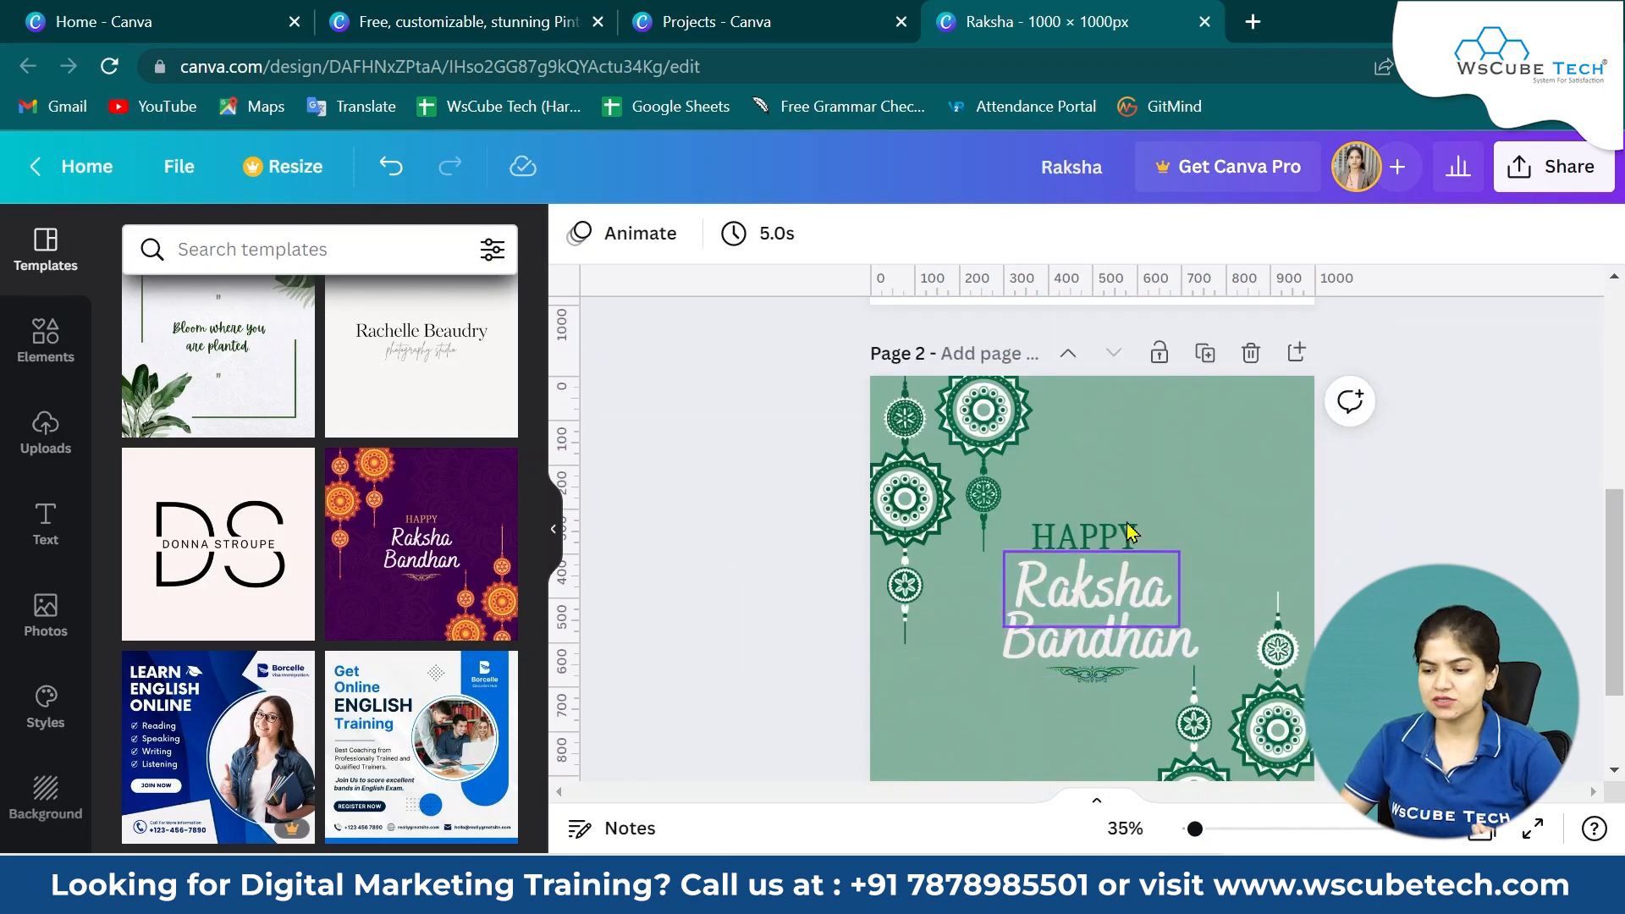
{"action": "left_click", "coordinate": [988, 433]}
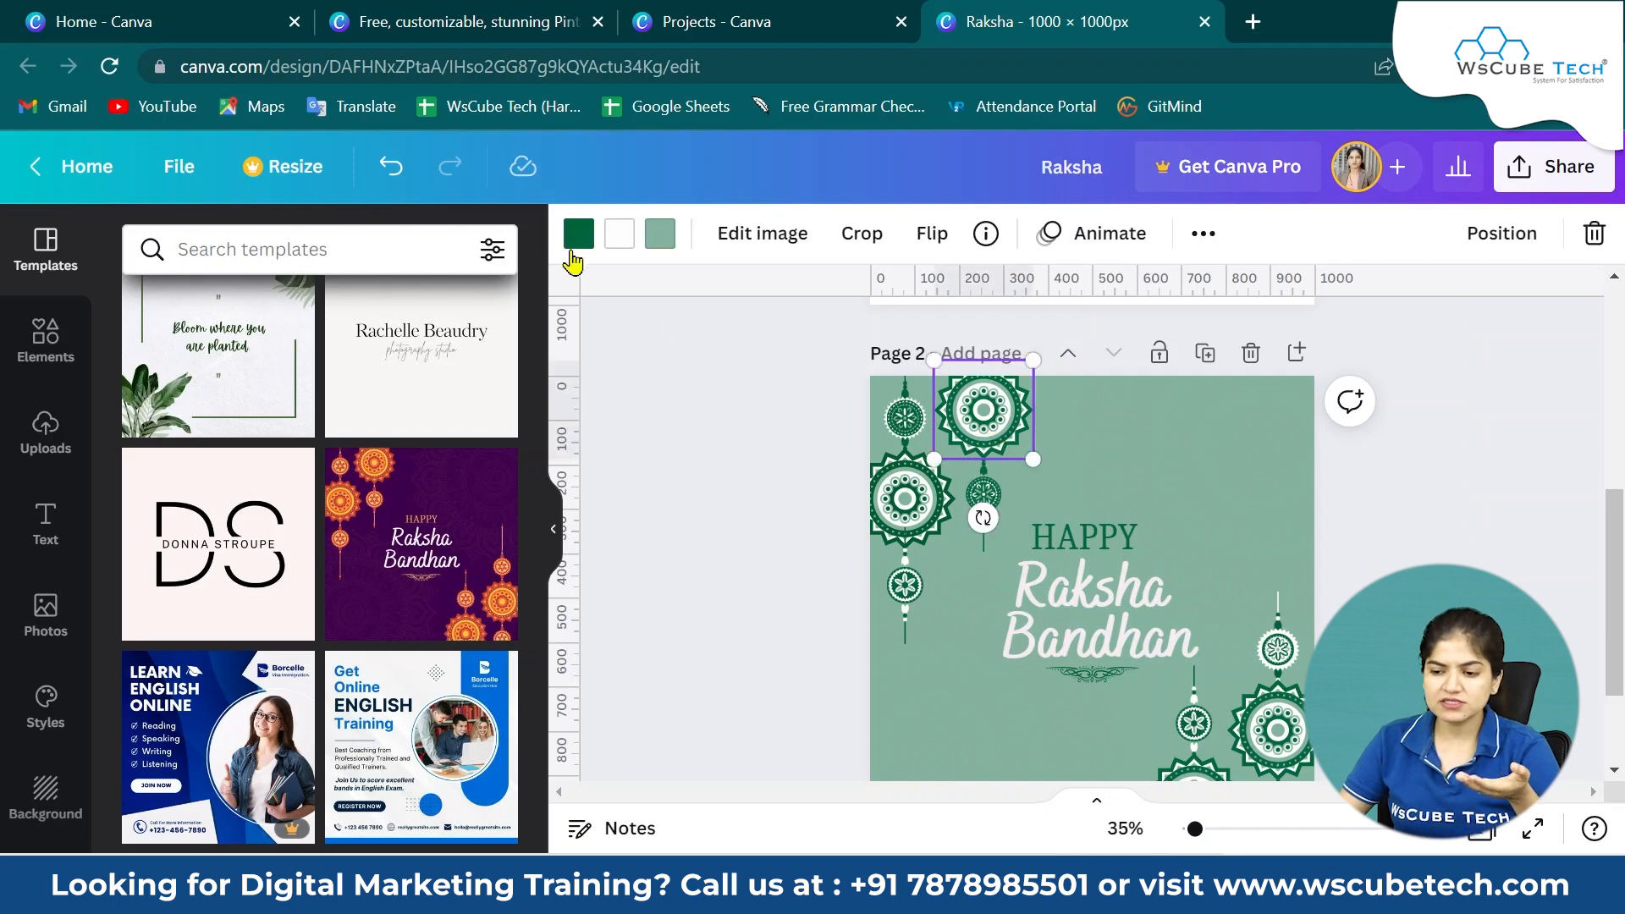
{"action": "left_click", "coordinate": [579, 237]}
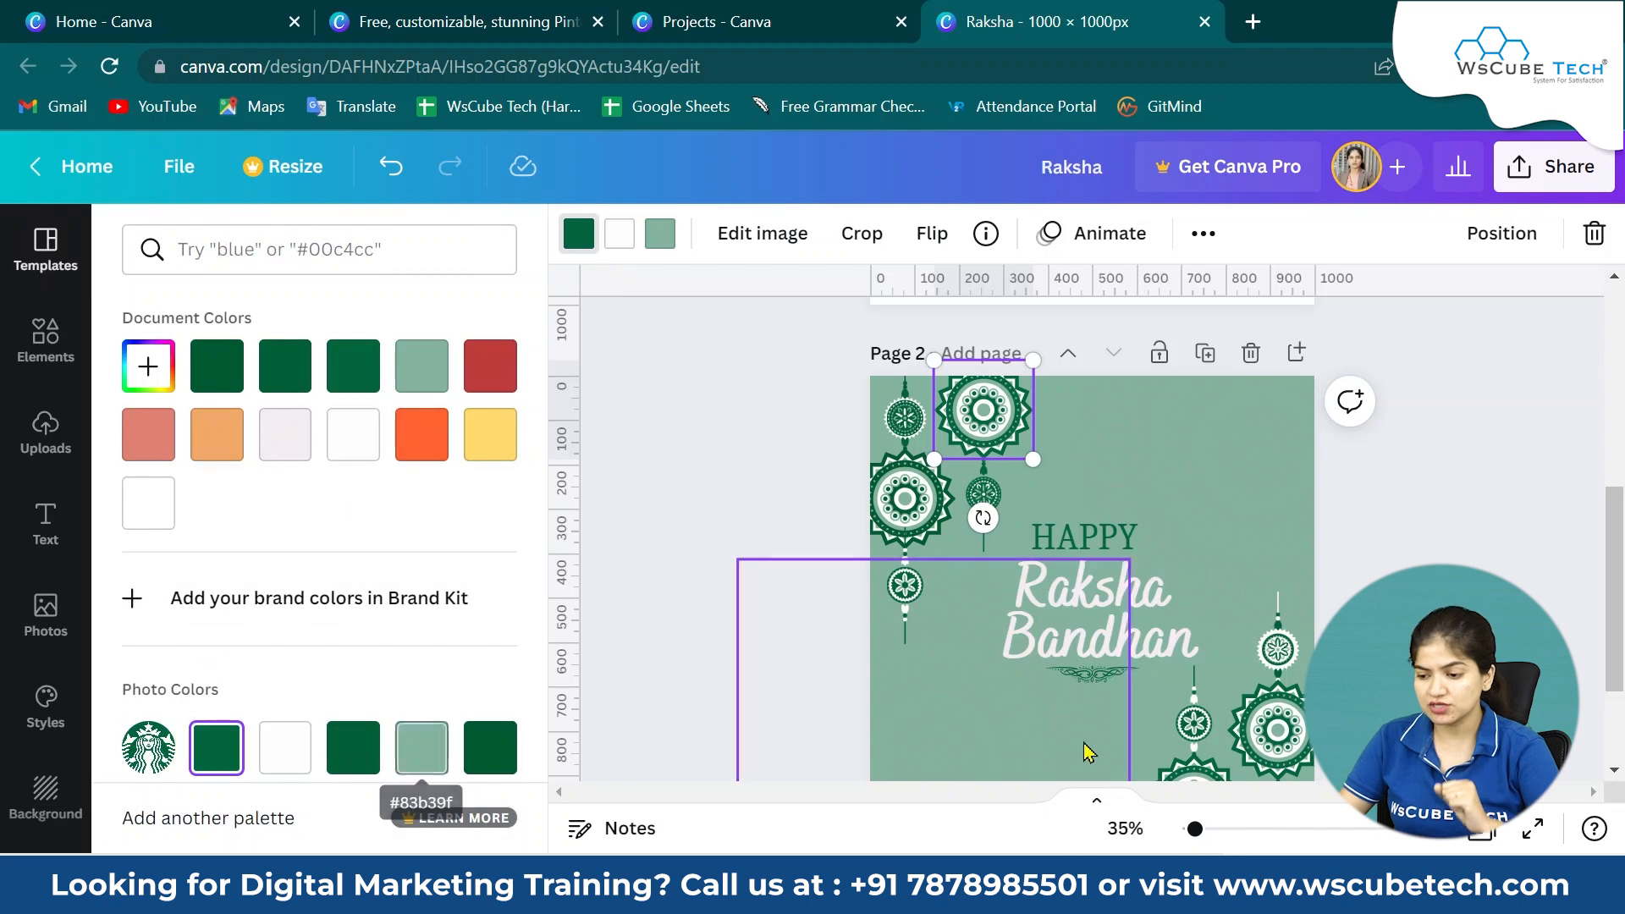
{"action": "left_click", "coordinate": [1388, 694]}
{"action": "scroll", "coordinate": [1388, 694], "scroll_direction": "down", "scroll_amount": 2}
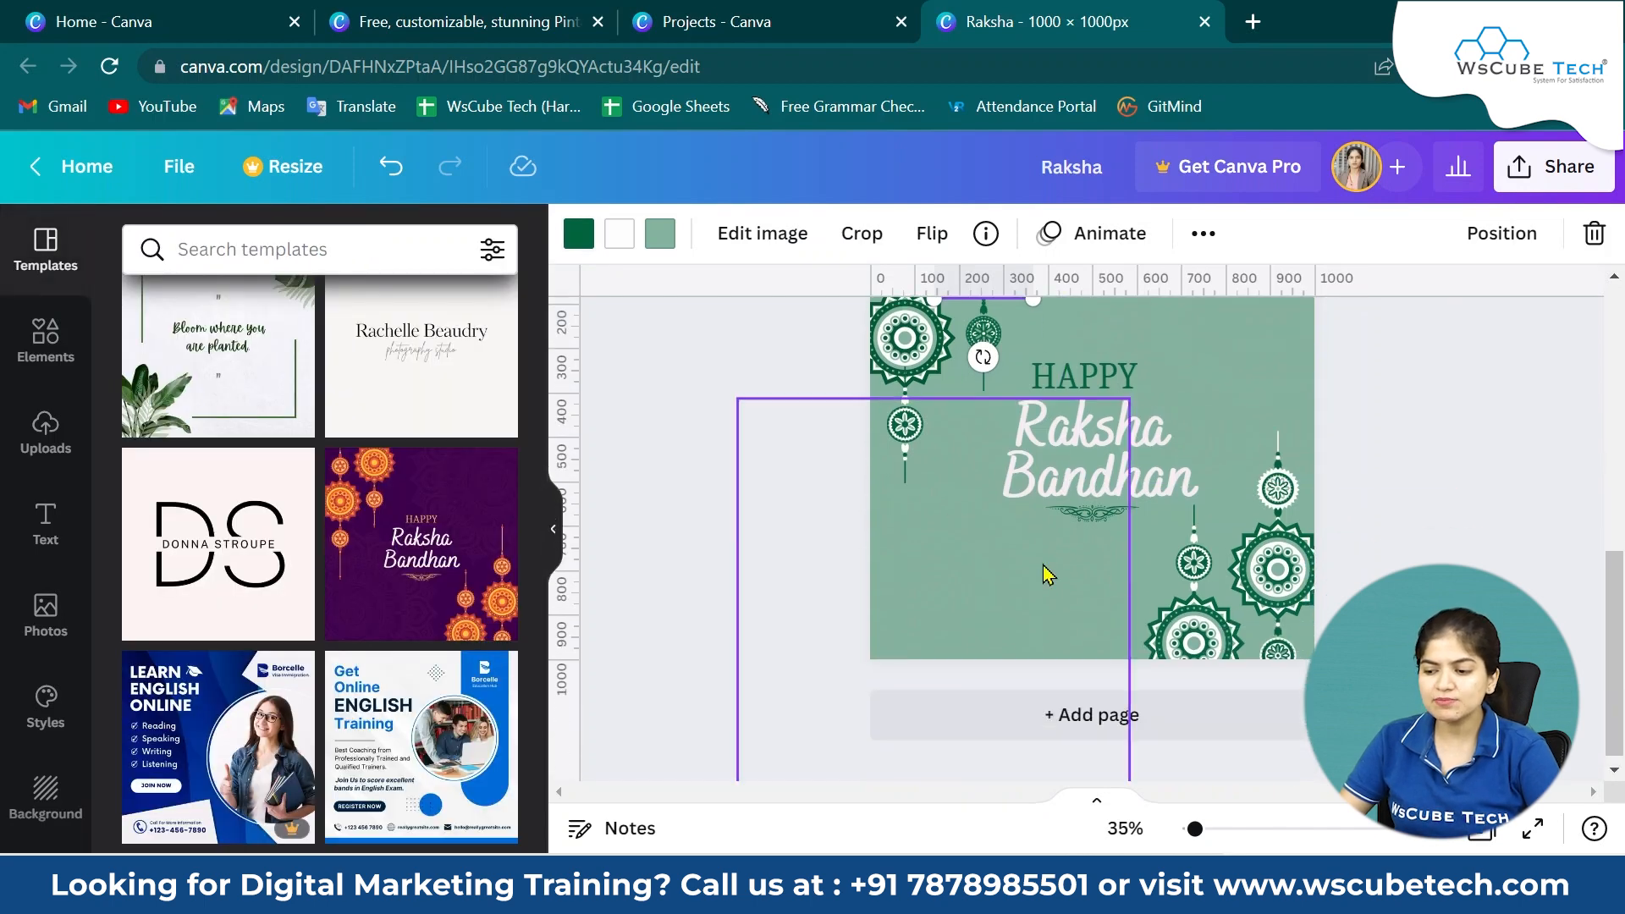